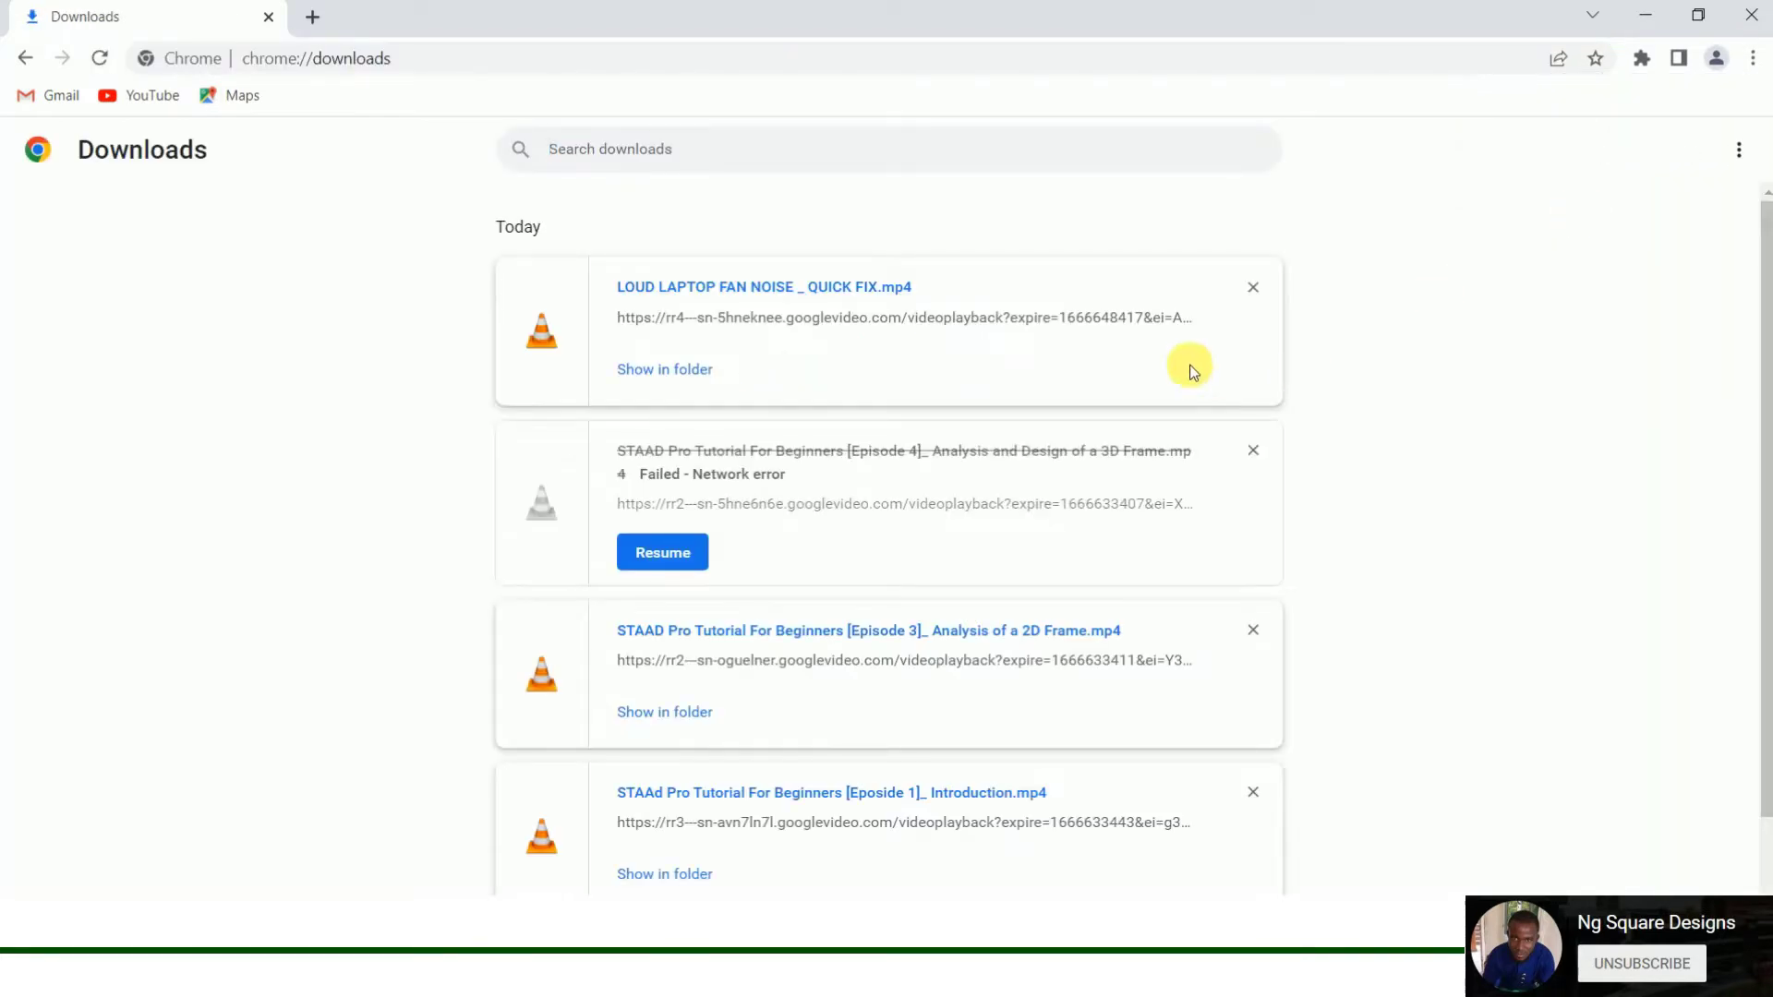
pyautogui.scroll(-2, 993, 351)
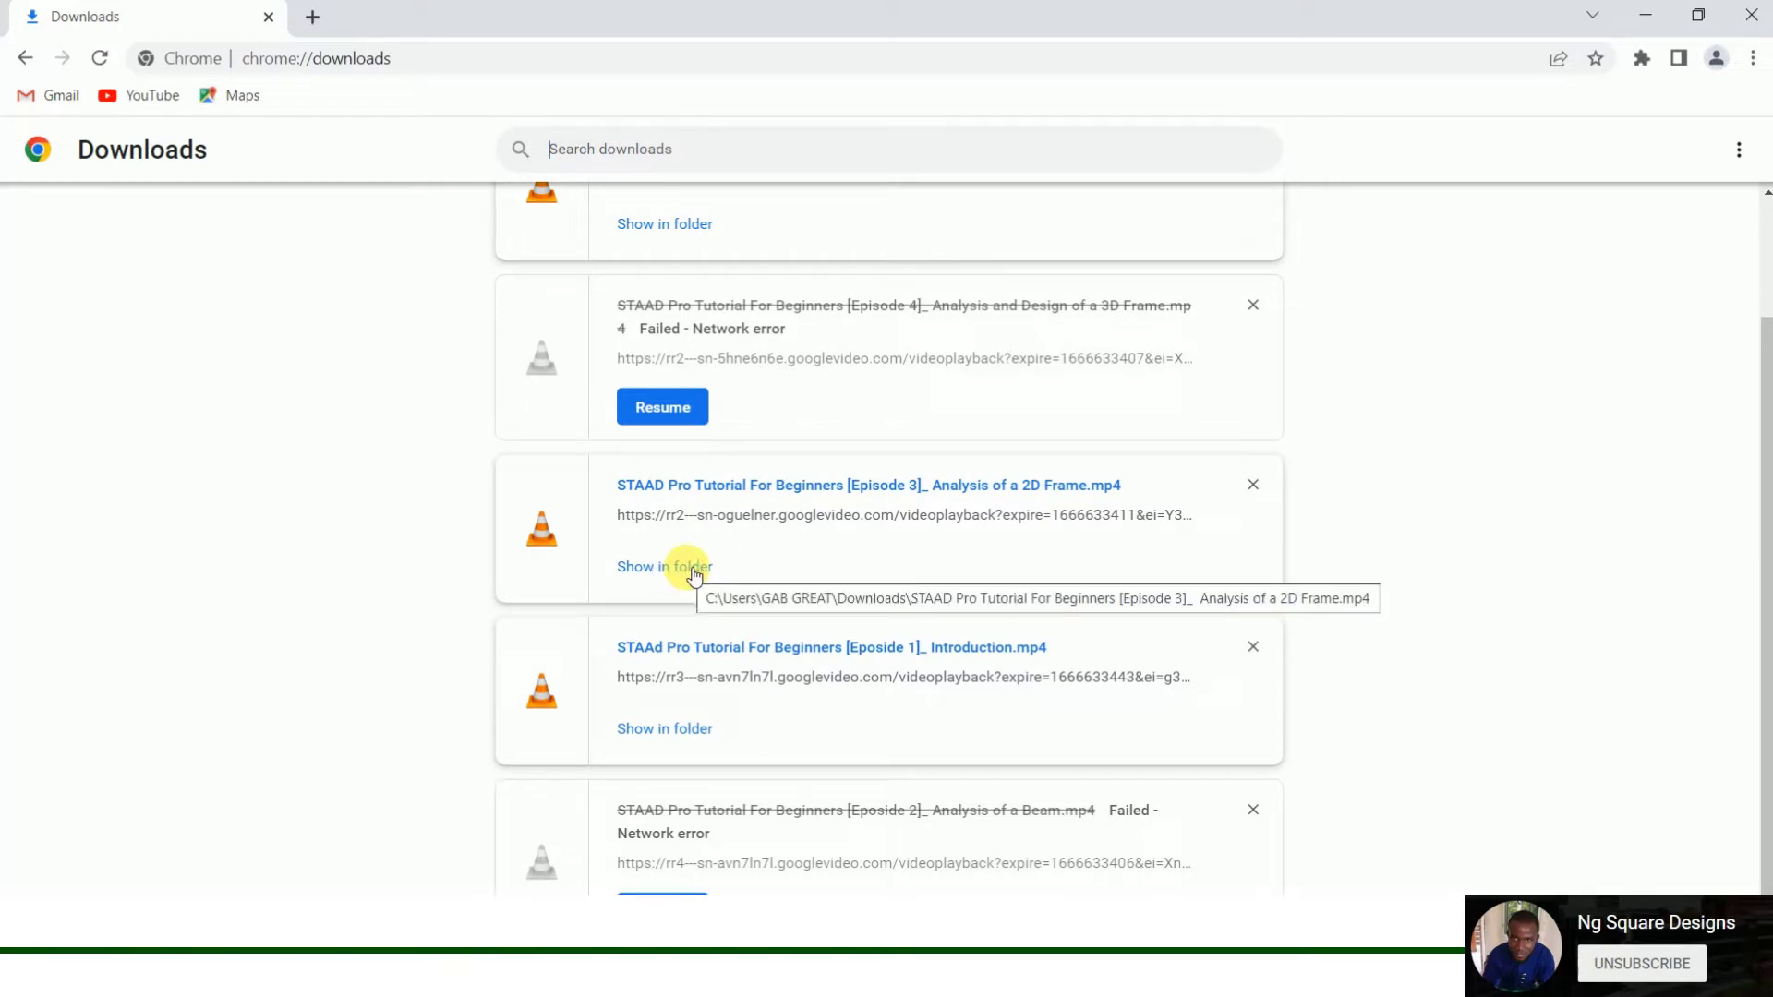
pyautogui.scroll(2, 688, 420)
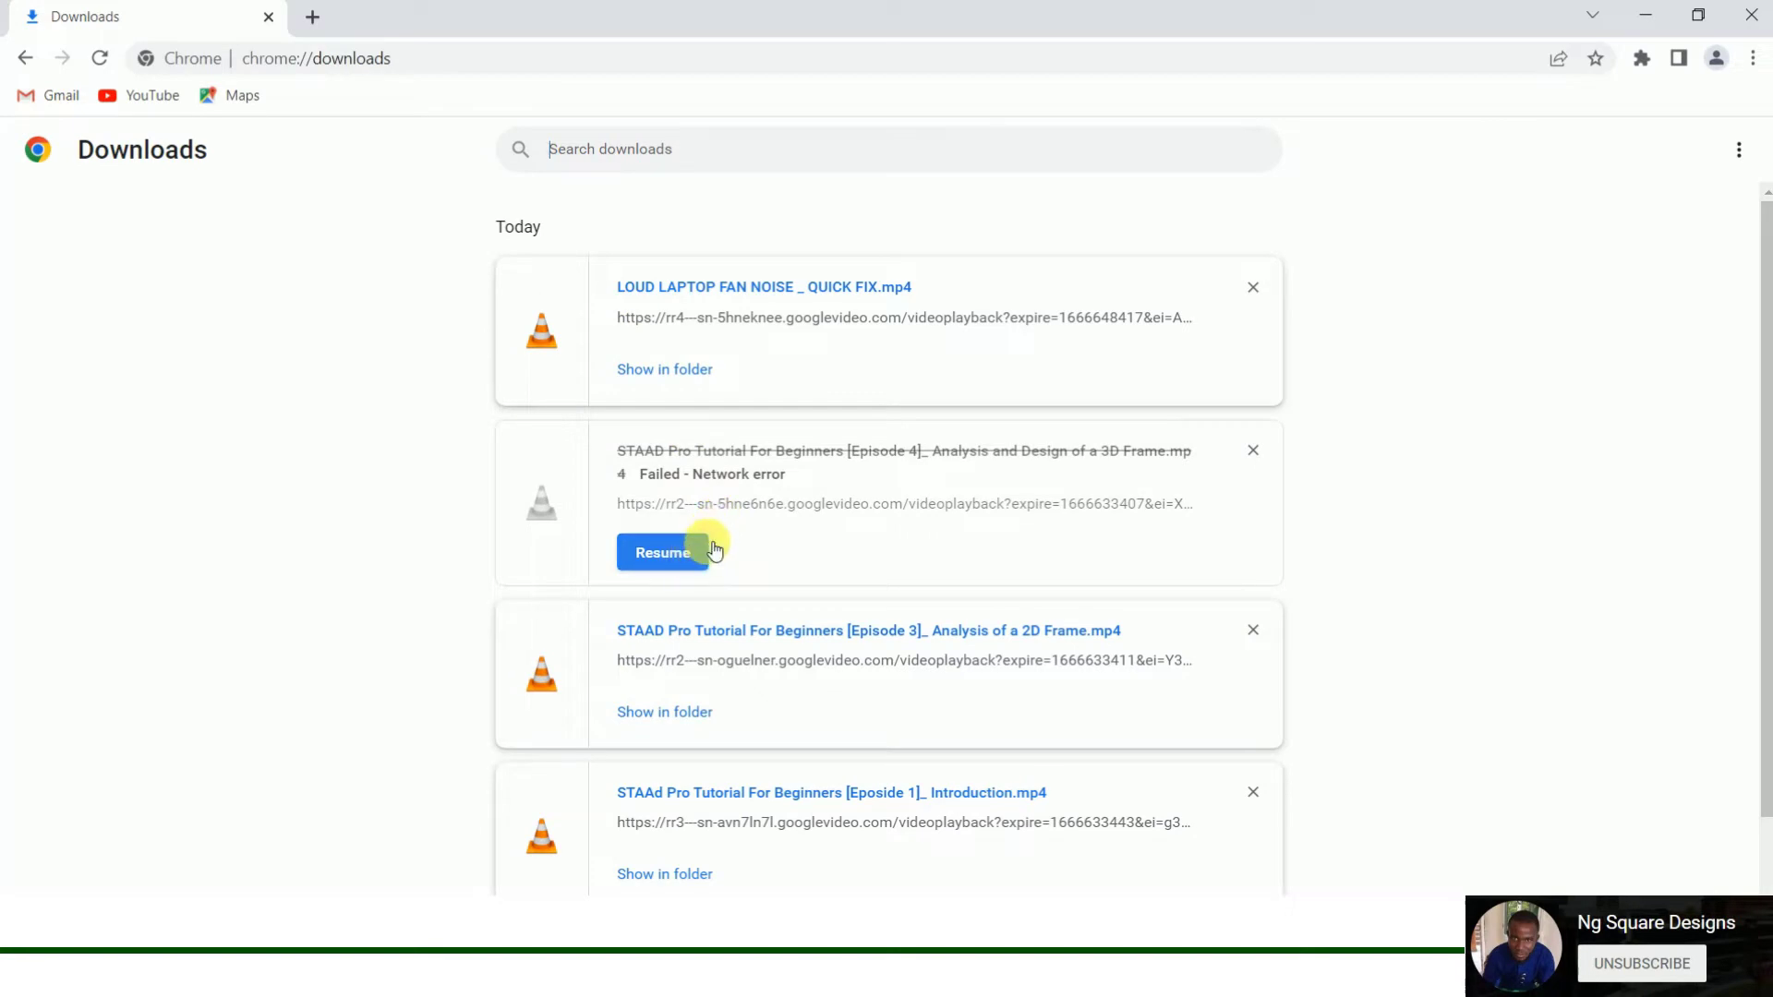
pyautogui.scroll(-2, 714, 549)
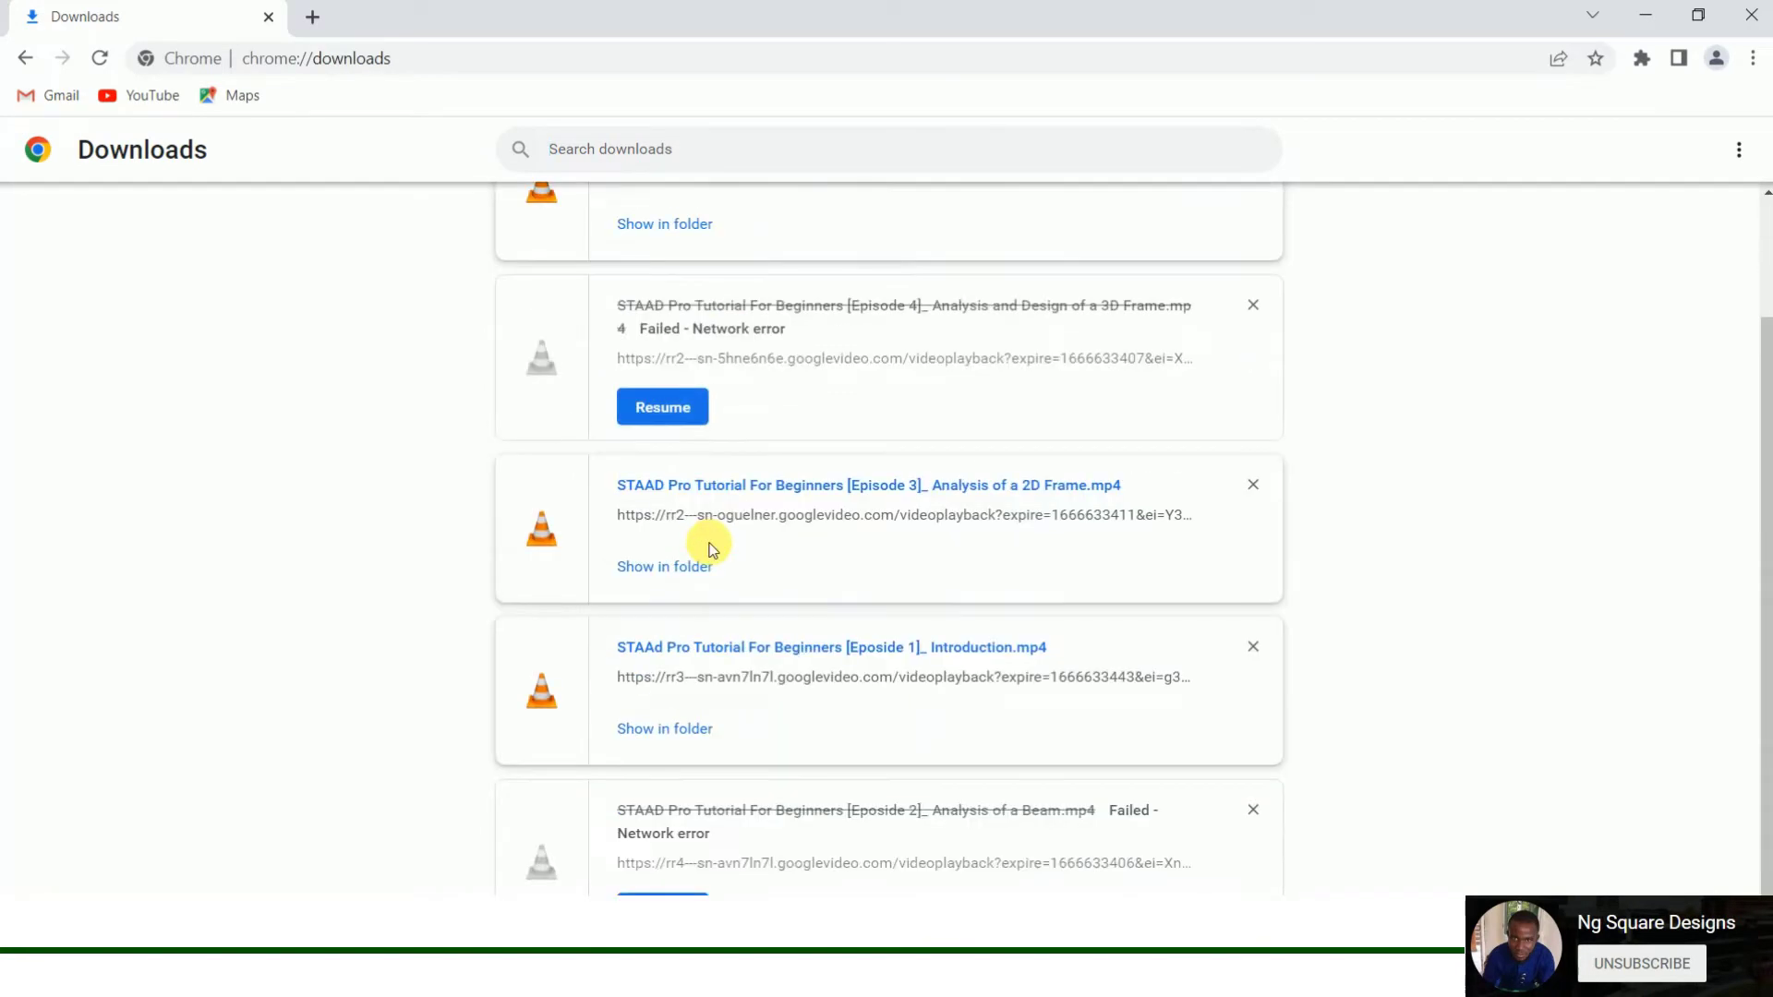
# Step: Return the Firefox tab from the YouTube results and the Chrome tab from the downloads list to their new tab pages
pyautogui.click(1649, 18)
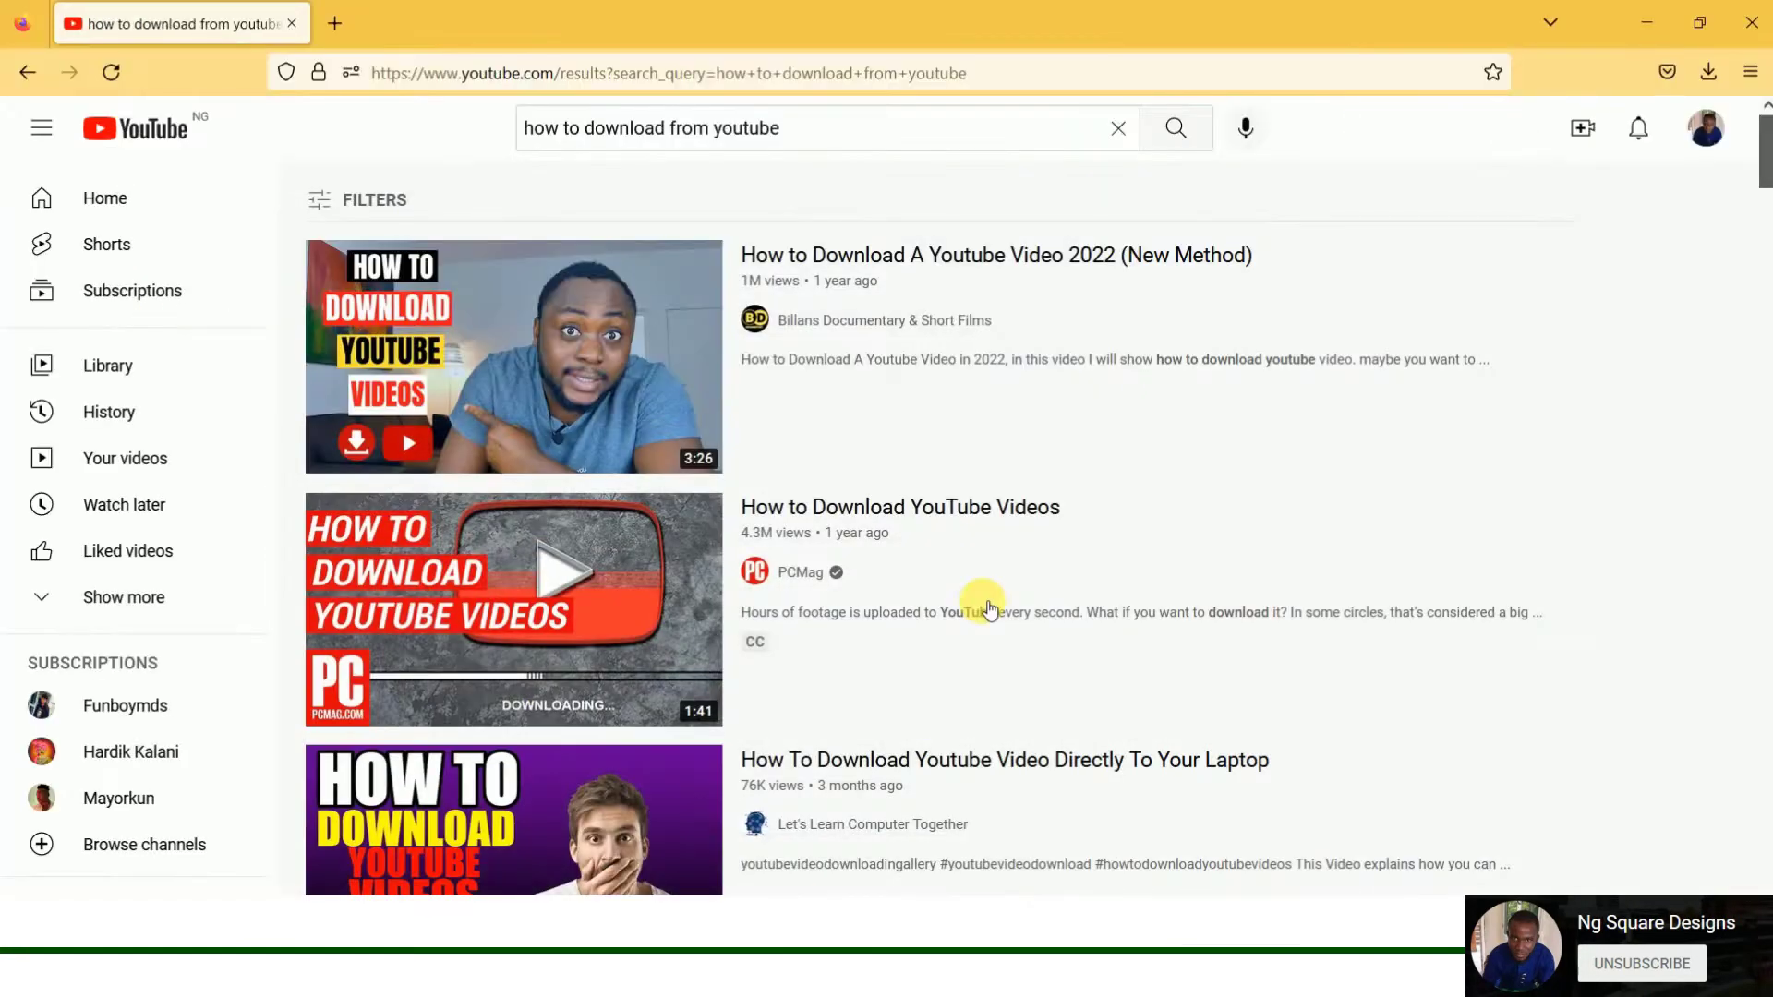
pyautogui.click(25, 72)
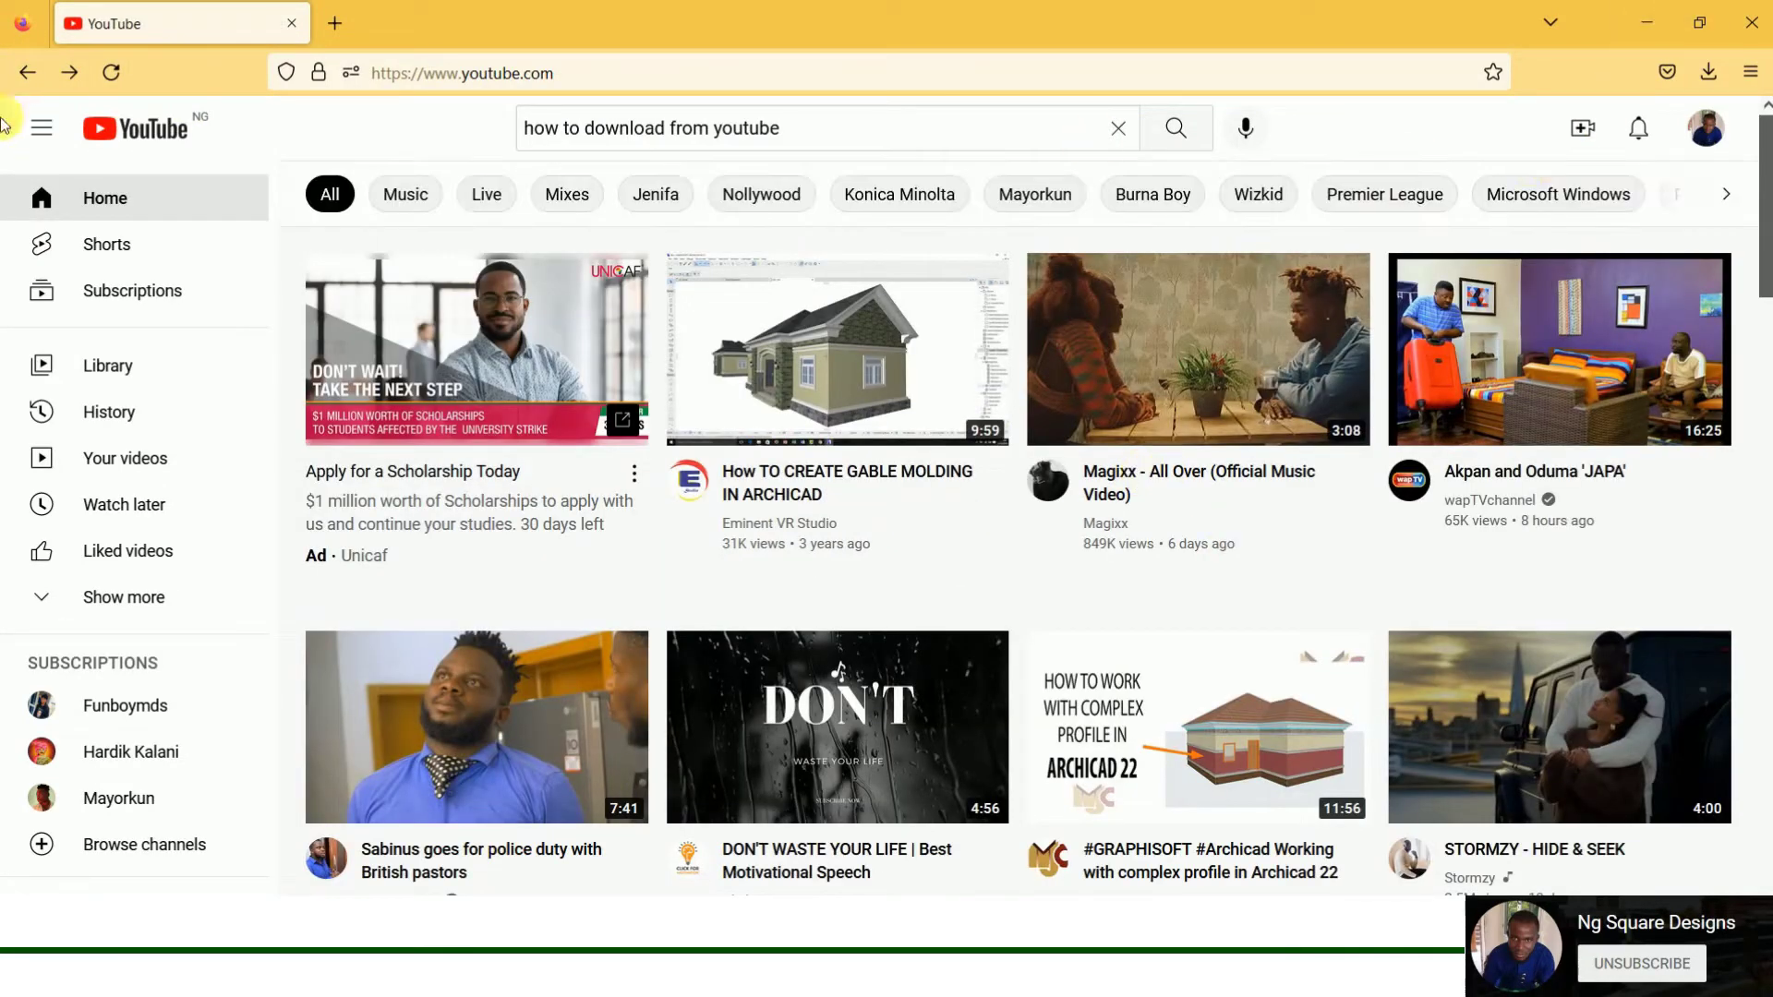
pyautogui.click(27, 72)
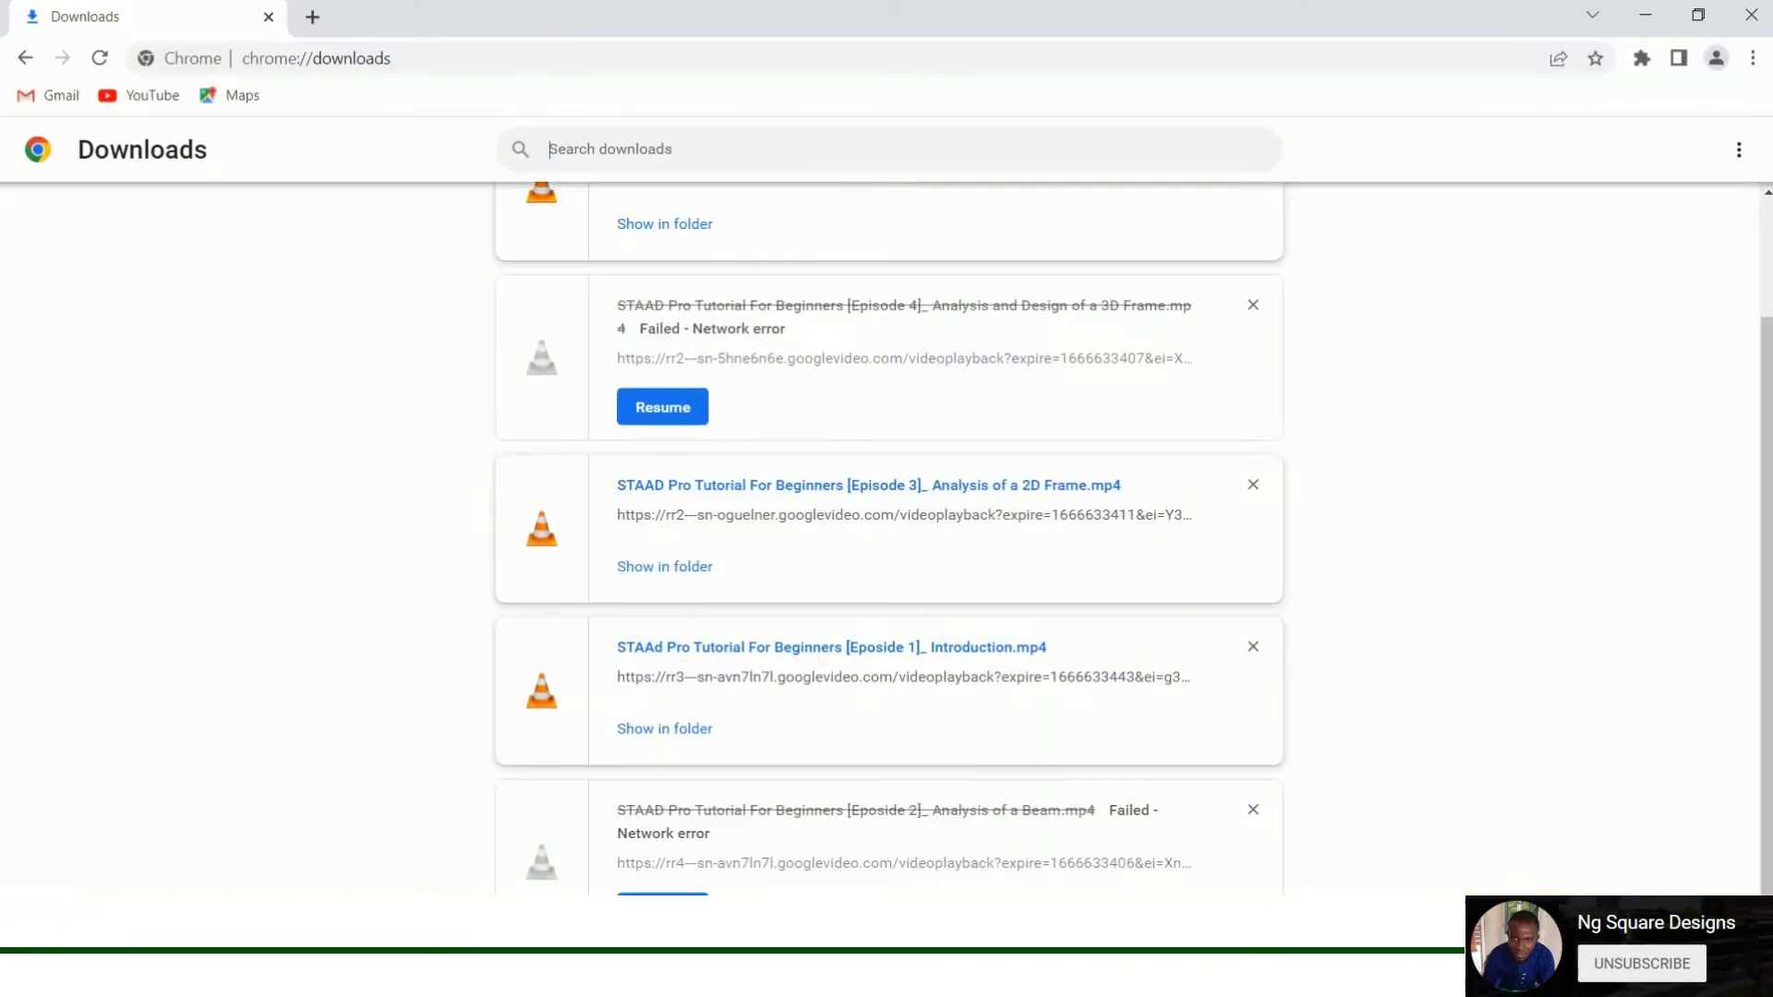
pyautogui.click(26, 55)
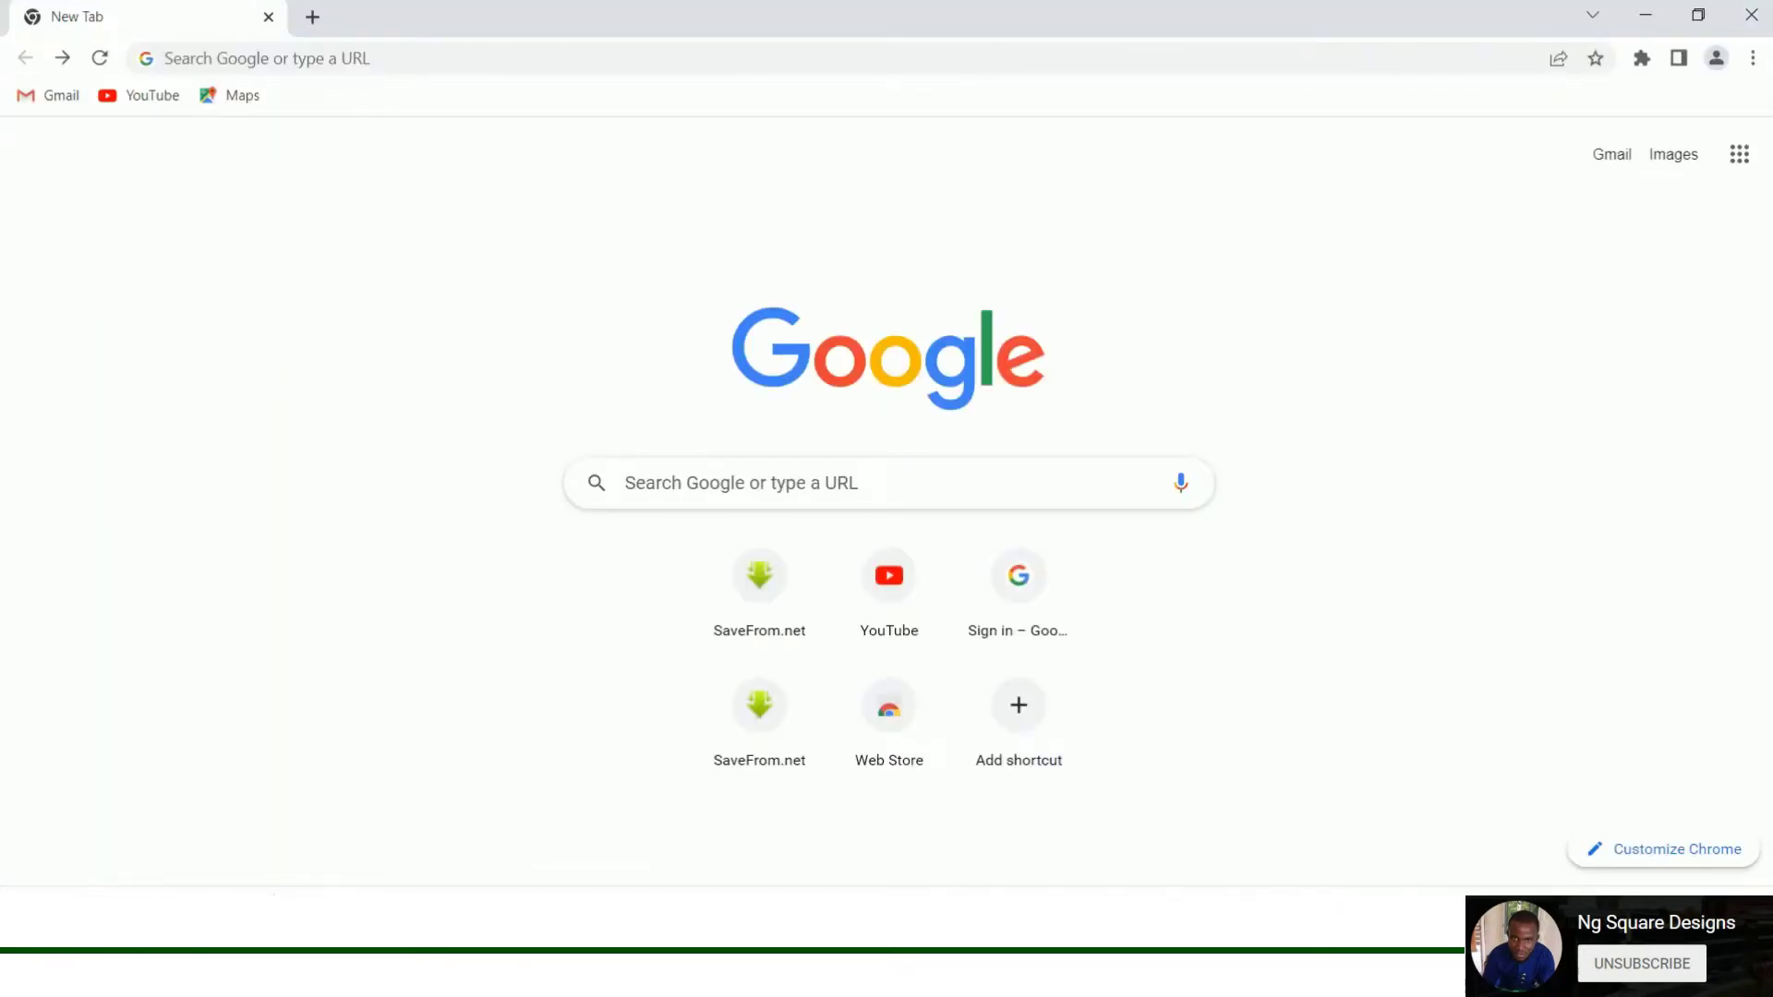
# Step: Switch to Firefox and open YouTube from the new tab page's shortcuts
pyautogui.moveTo(714, 969)
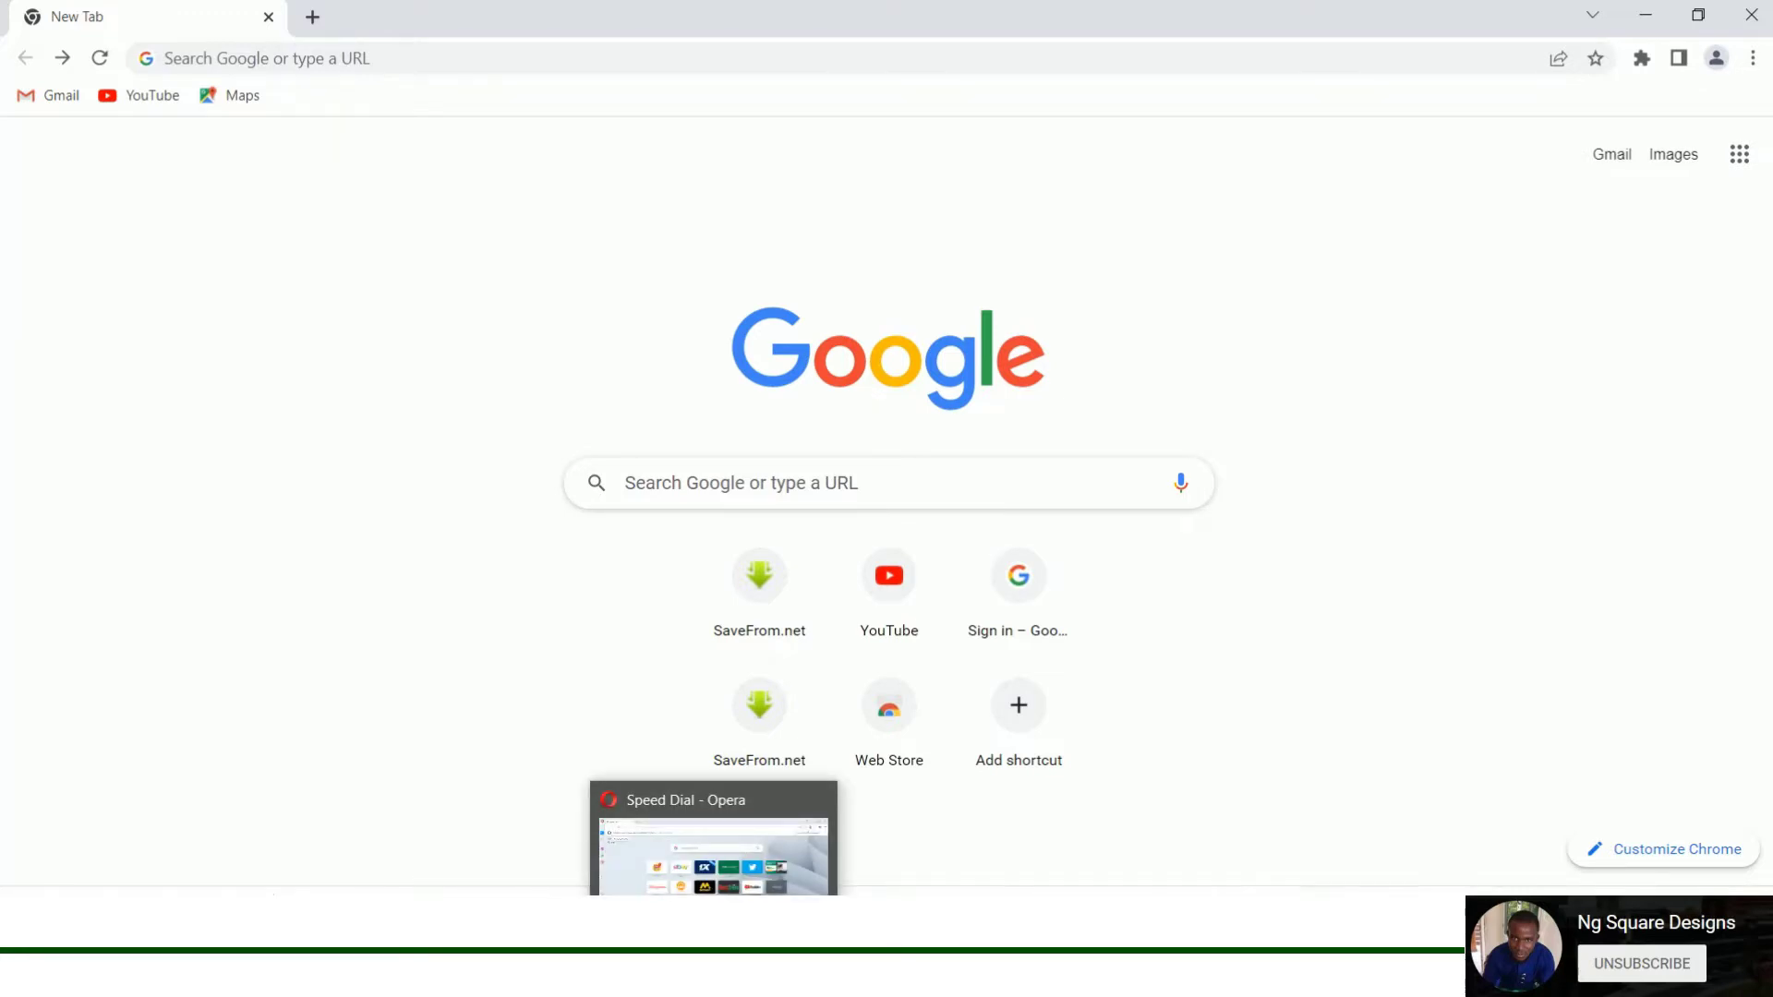
pyautogui.click(602, 970)
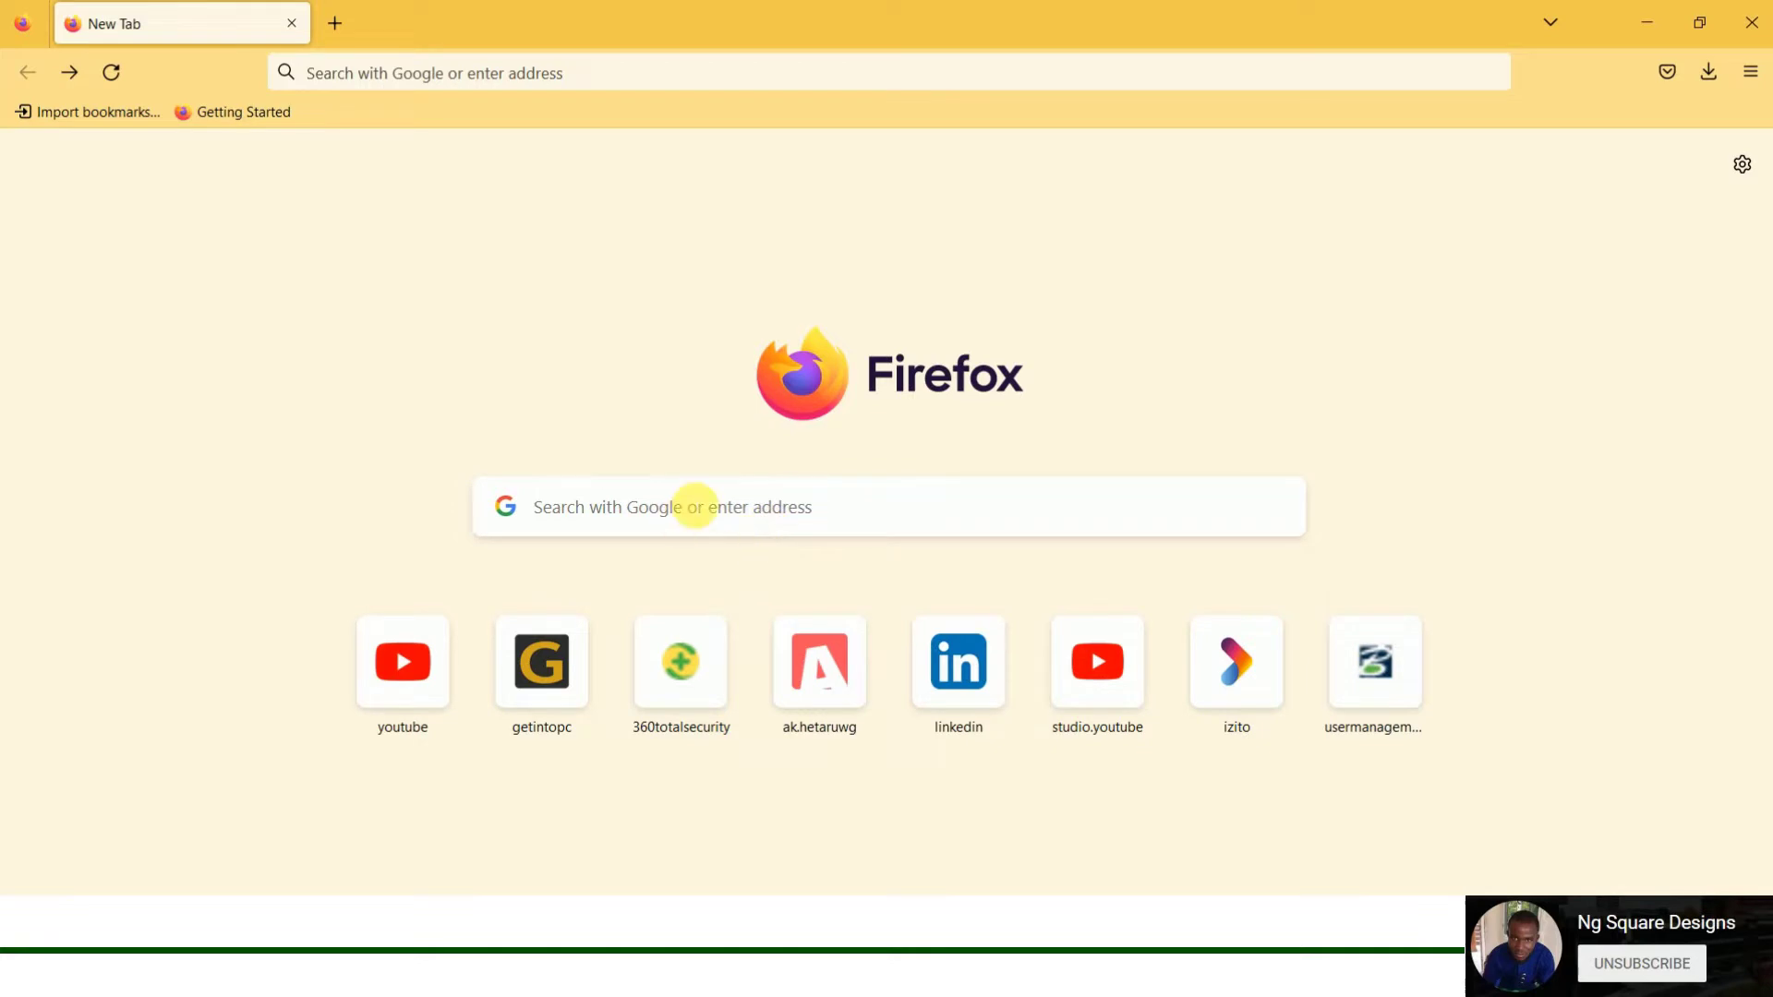
pyautogui.click(427, 695)
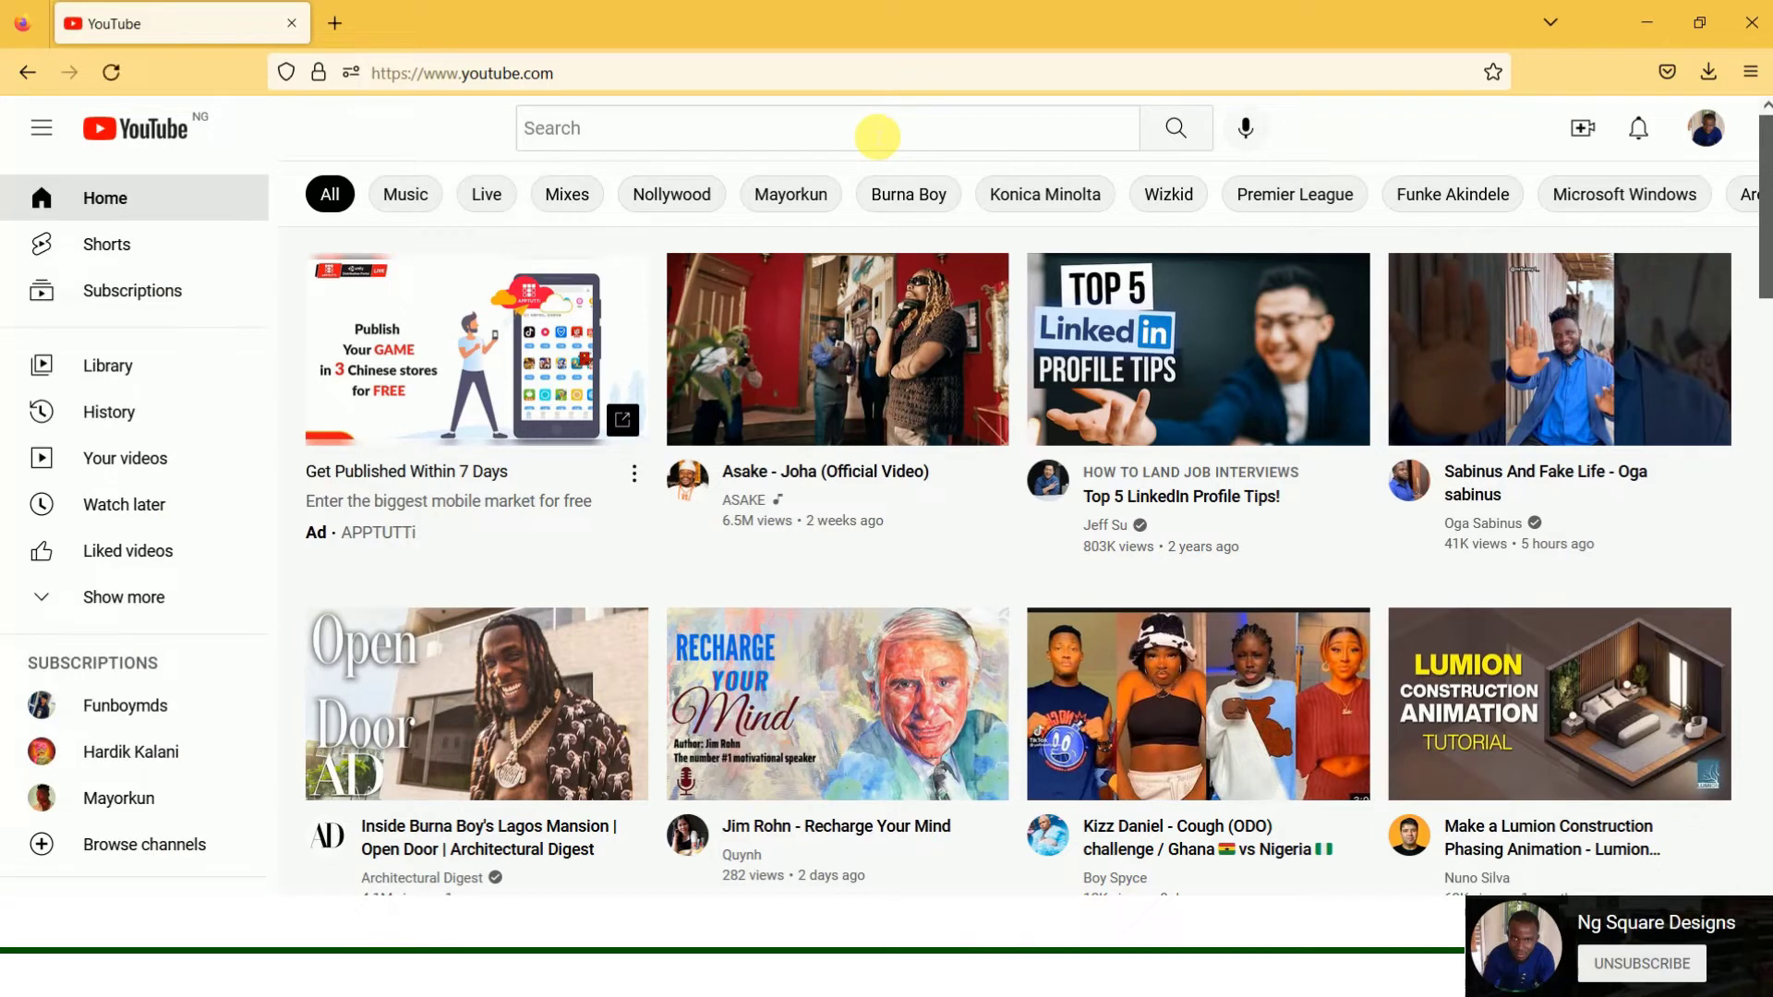
# Step: Search YouTube for "movies 2022 full movie" using the suggested query
pyautogui.click(876, 136)
pyautogui.write('MO')
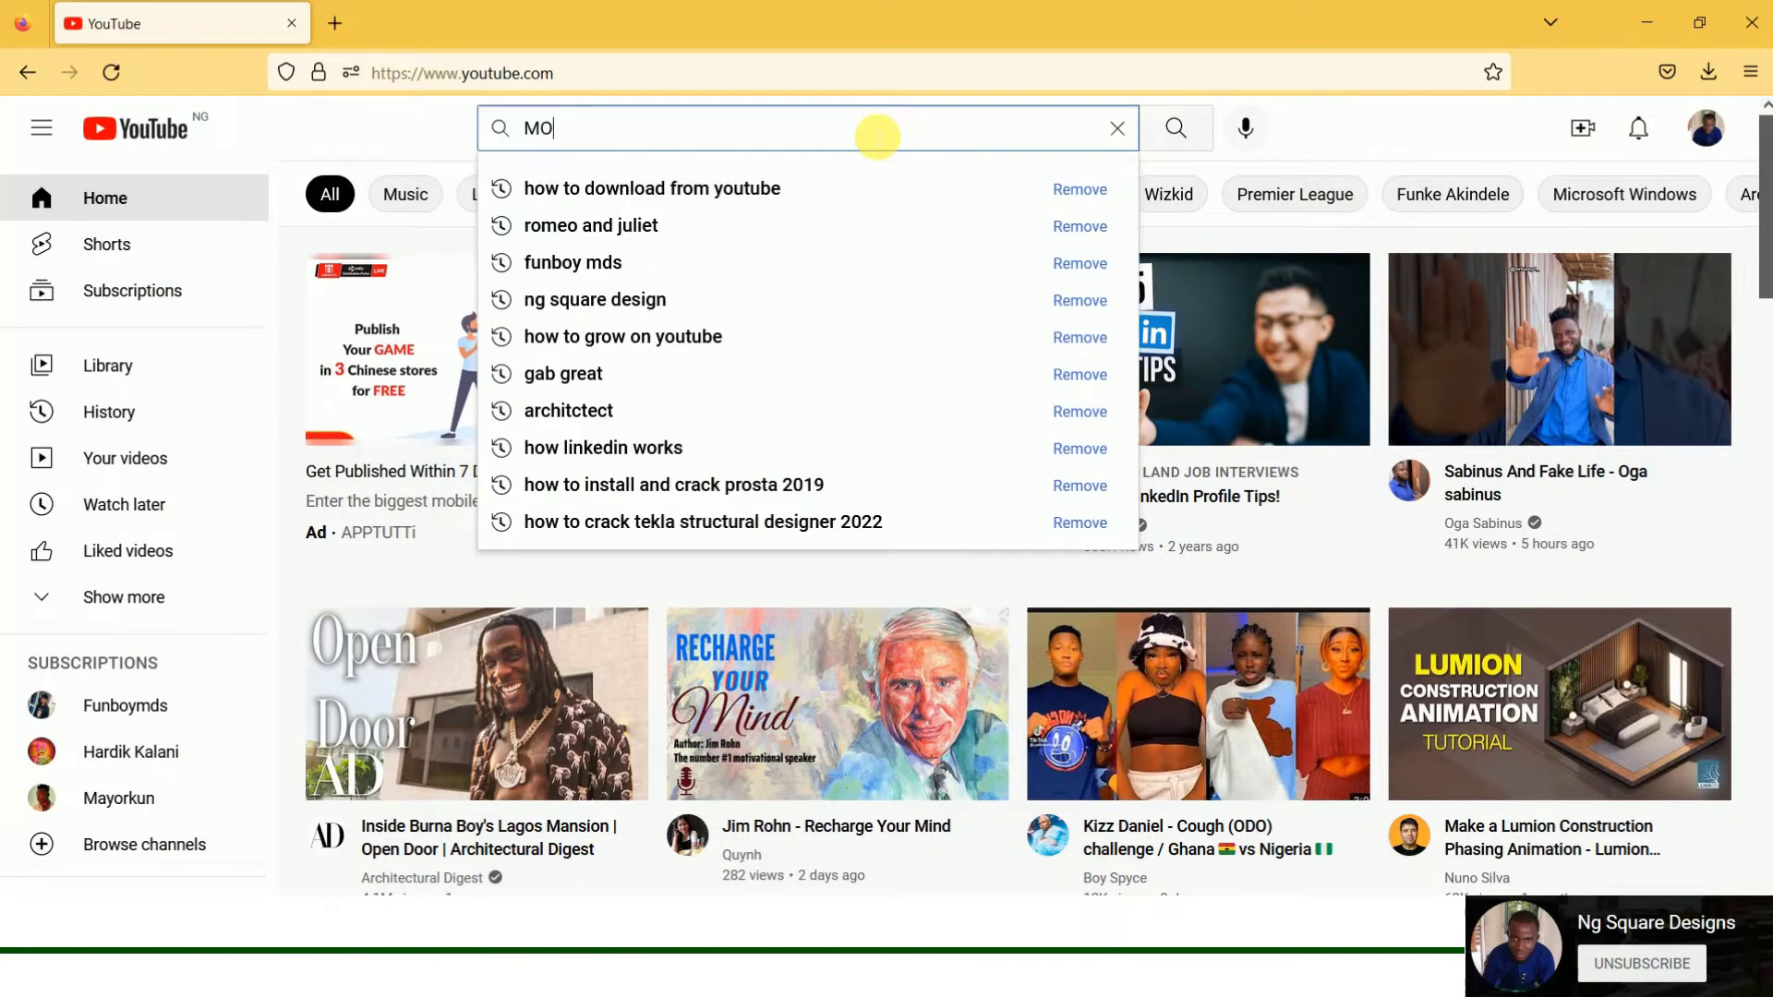
pyautogui.write('VIE')
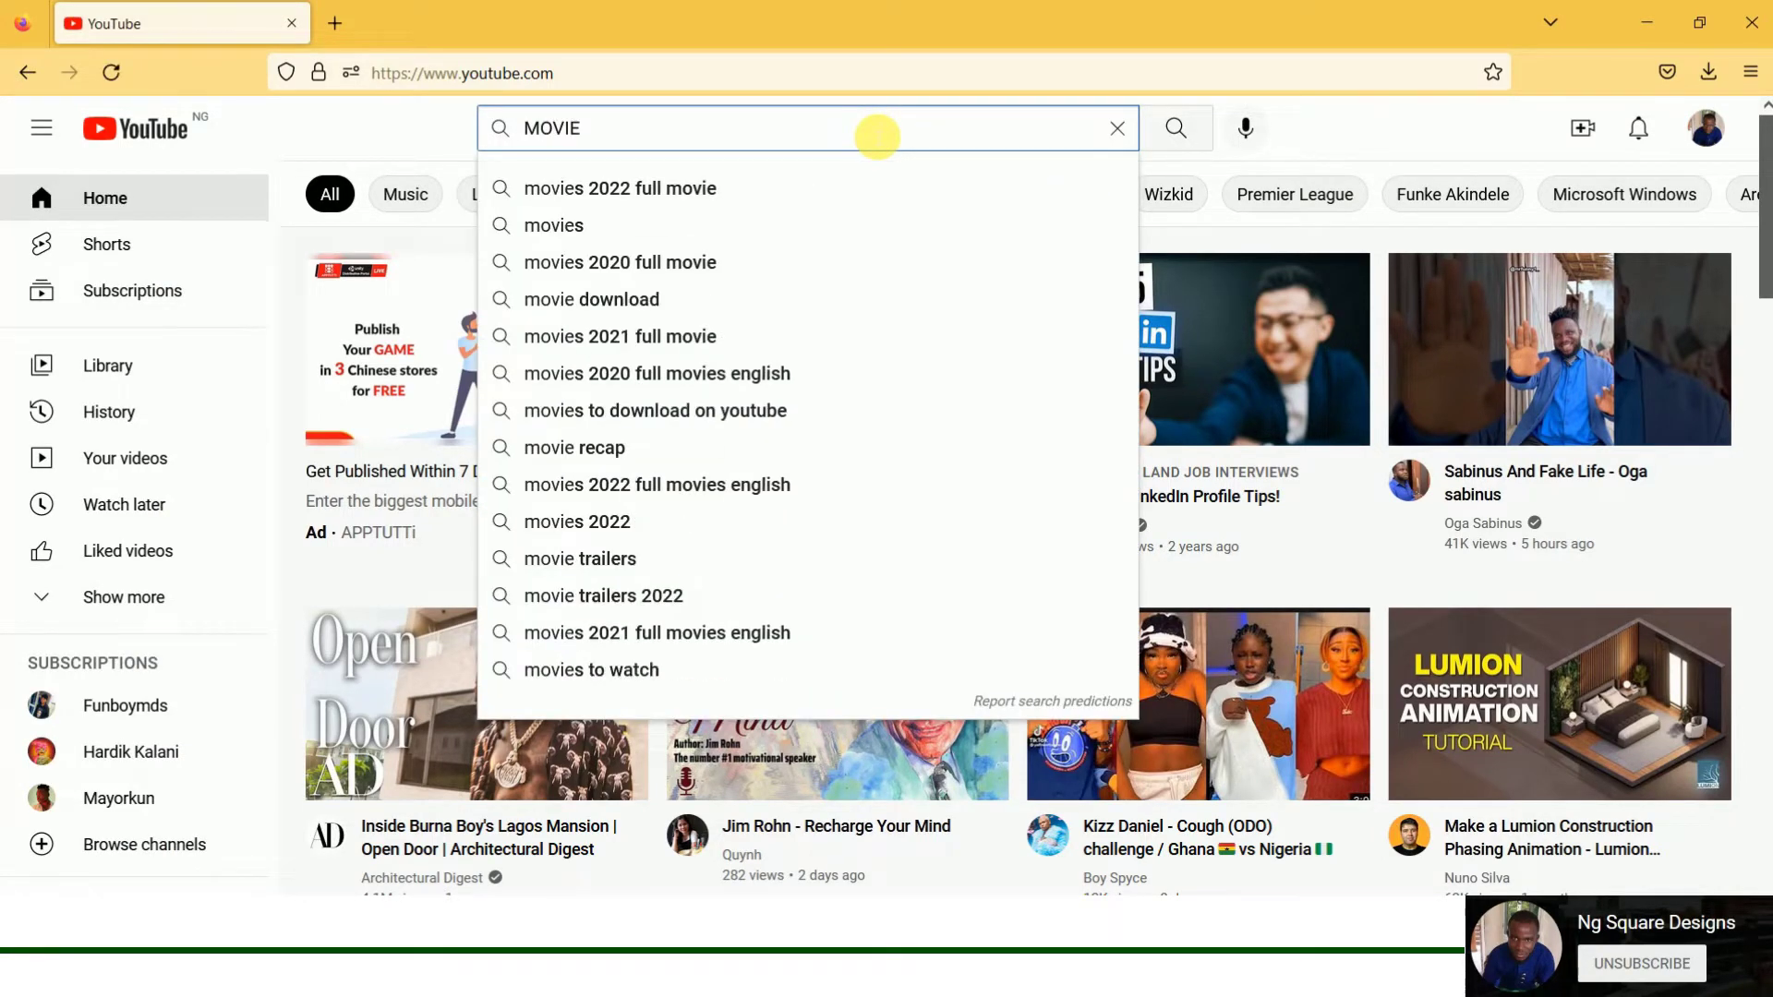
pyautogui.click(760, 188)
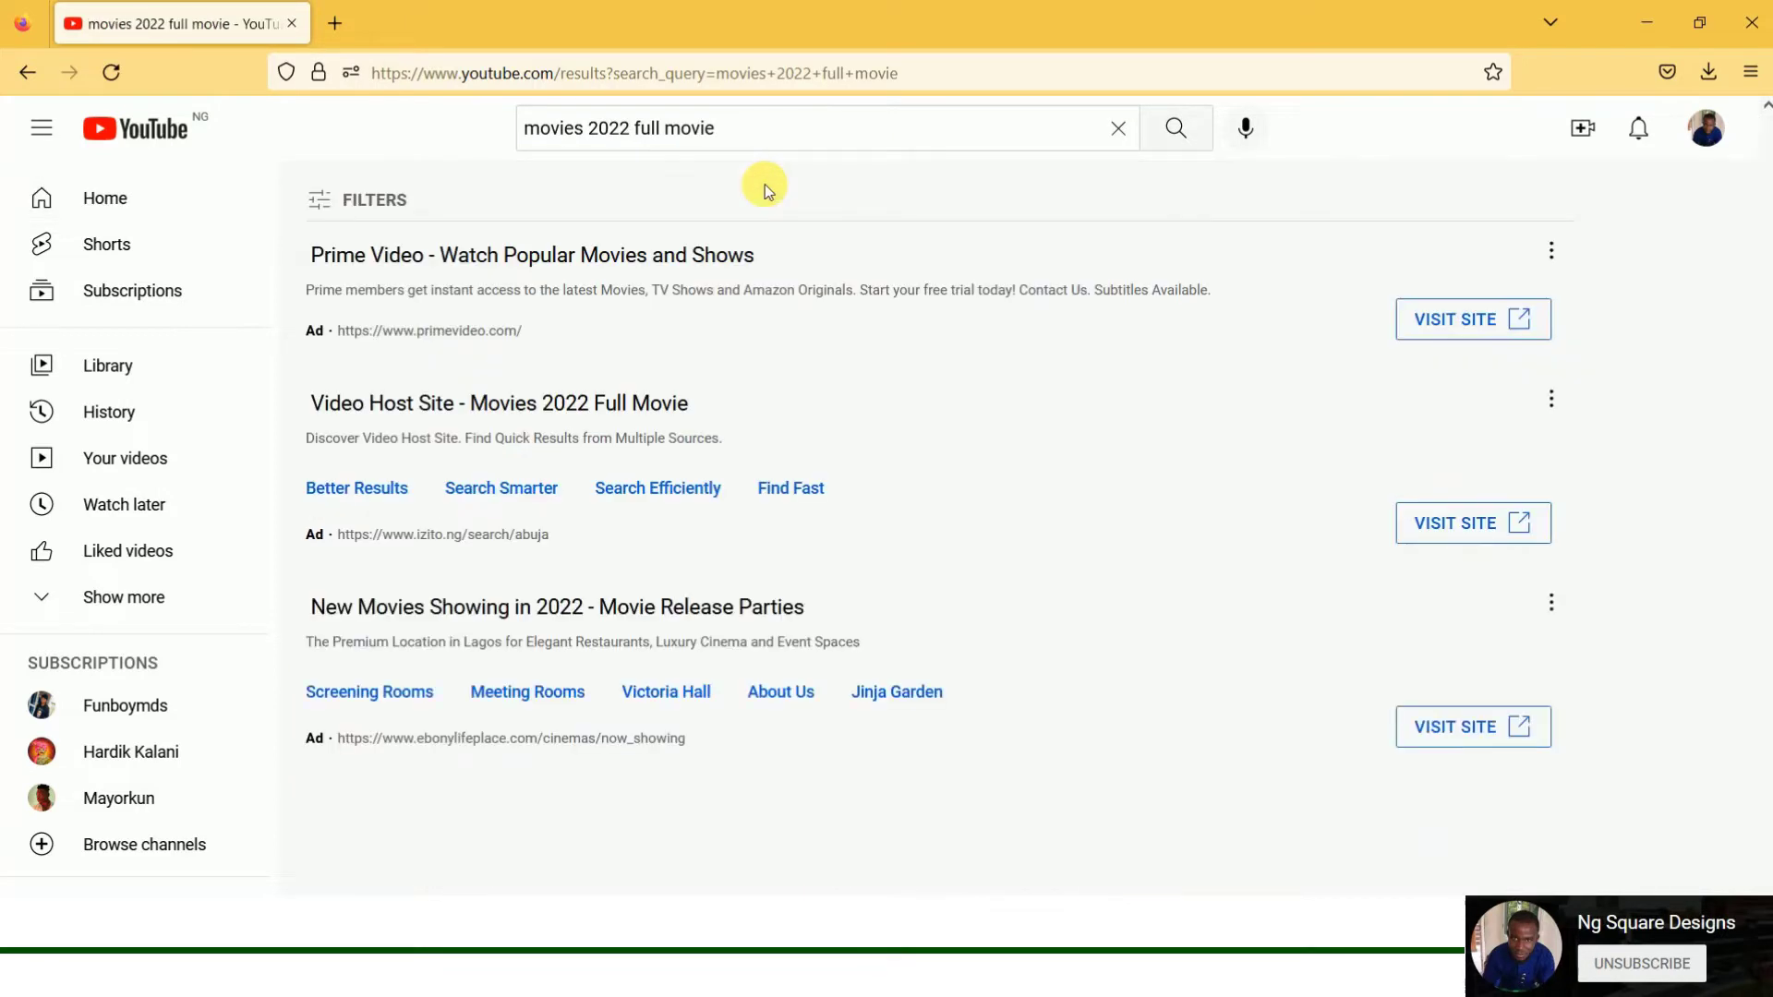
# Step: Open the video "Jason Statham Action Movie // Action Movie 2022 // Powerful Action Films" from the search results
pyautogui.scroll(-5, 803, 485)
pyautogui.scroll(-1, 818, 477)
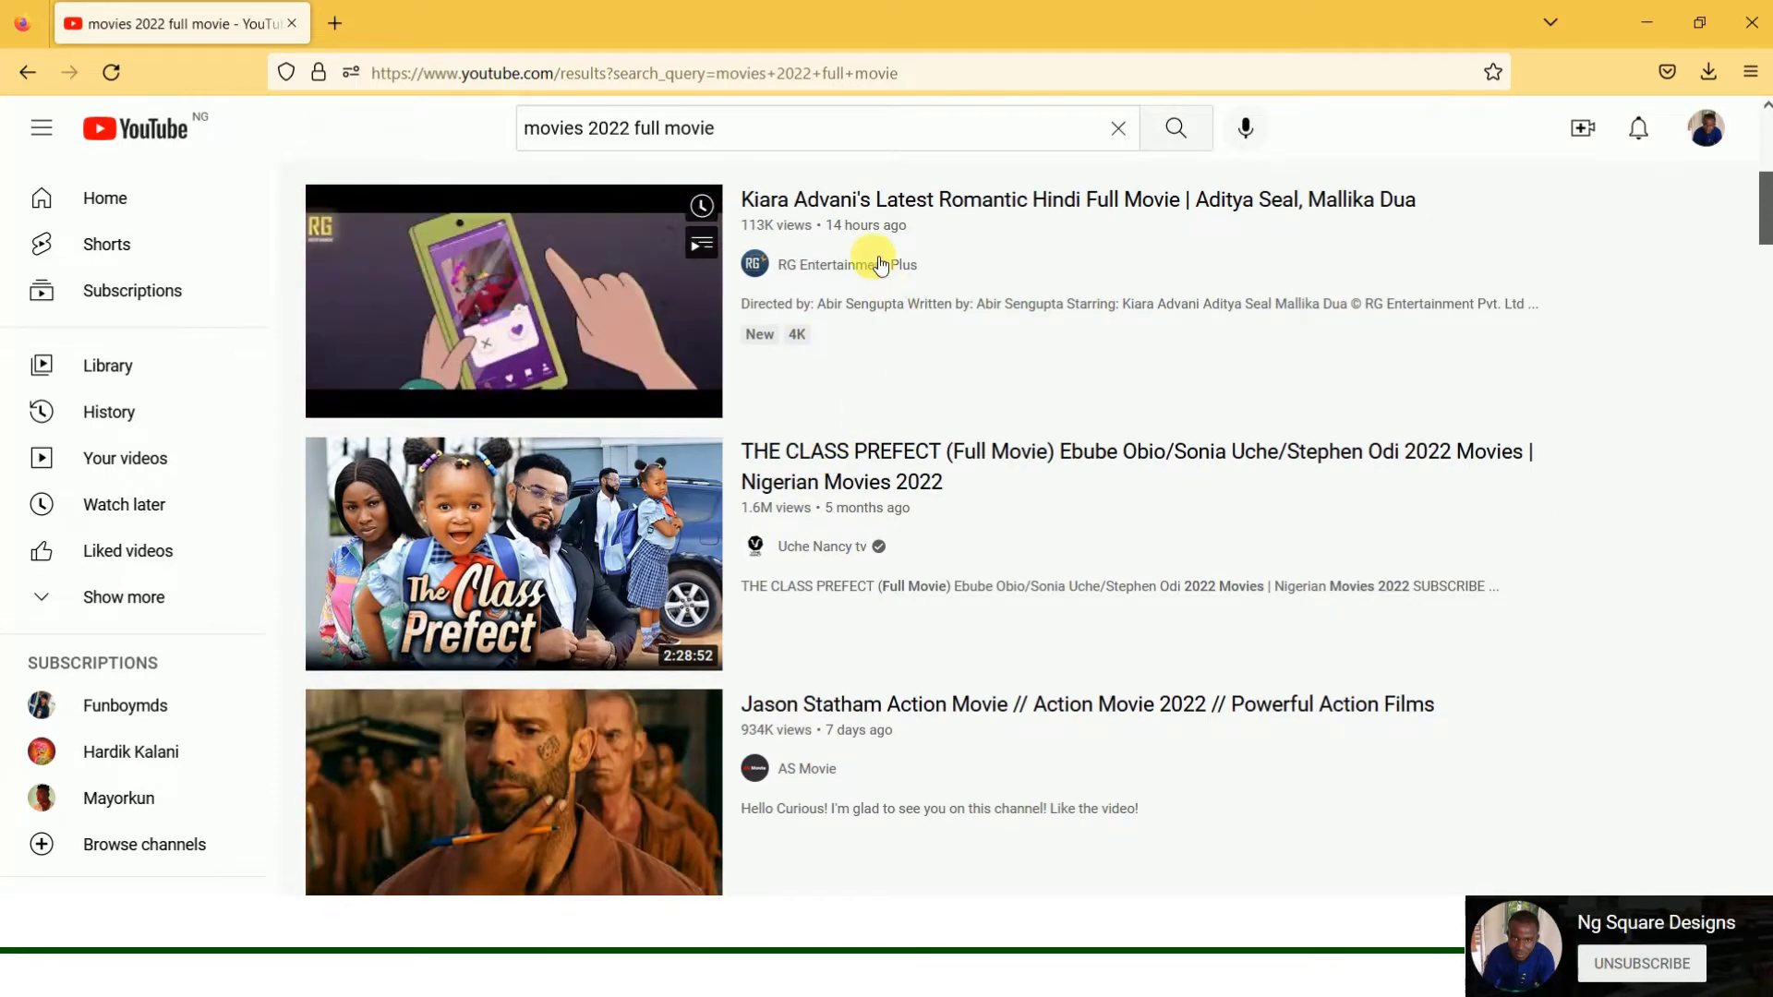
pyautogui.scroll(-2, 864, 361)
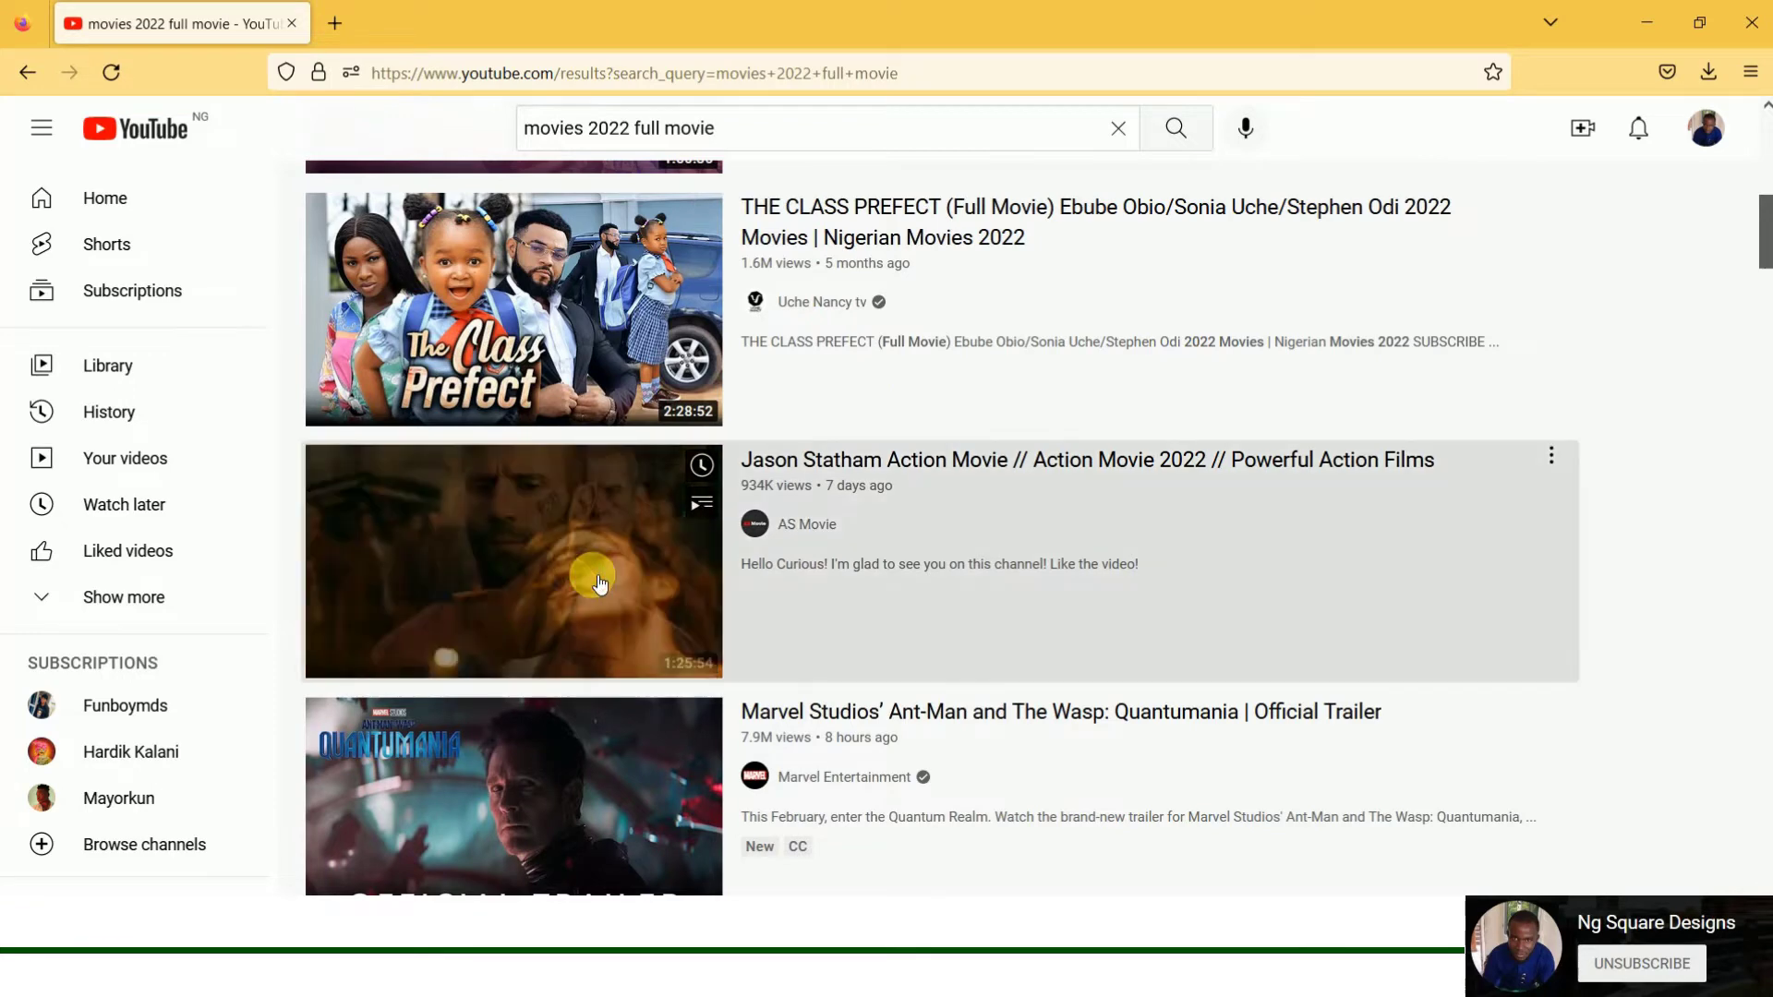
pyautogui.click(596, 581)
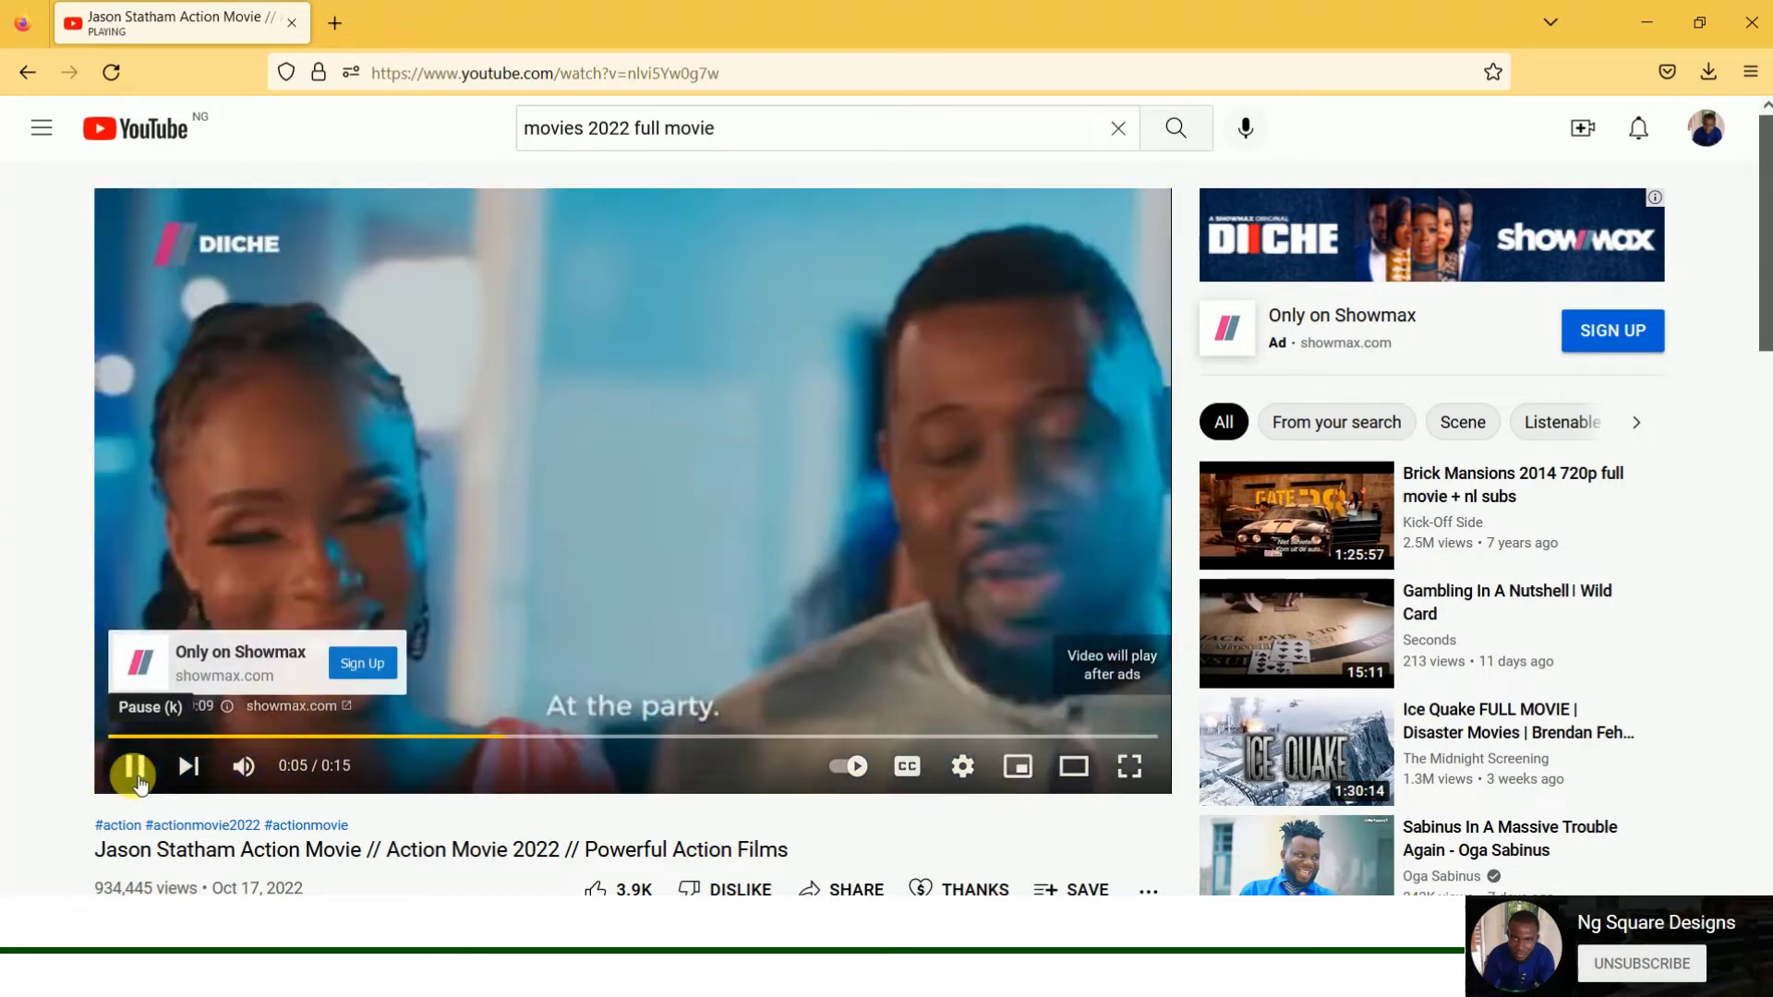
# Step: Pause and resume the opening advert, and skip the following one to start the movie
pyautogui.click(134, 766)
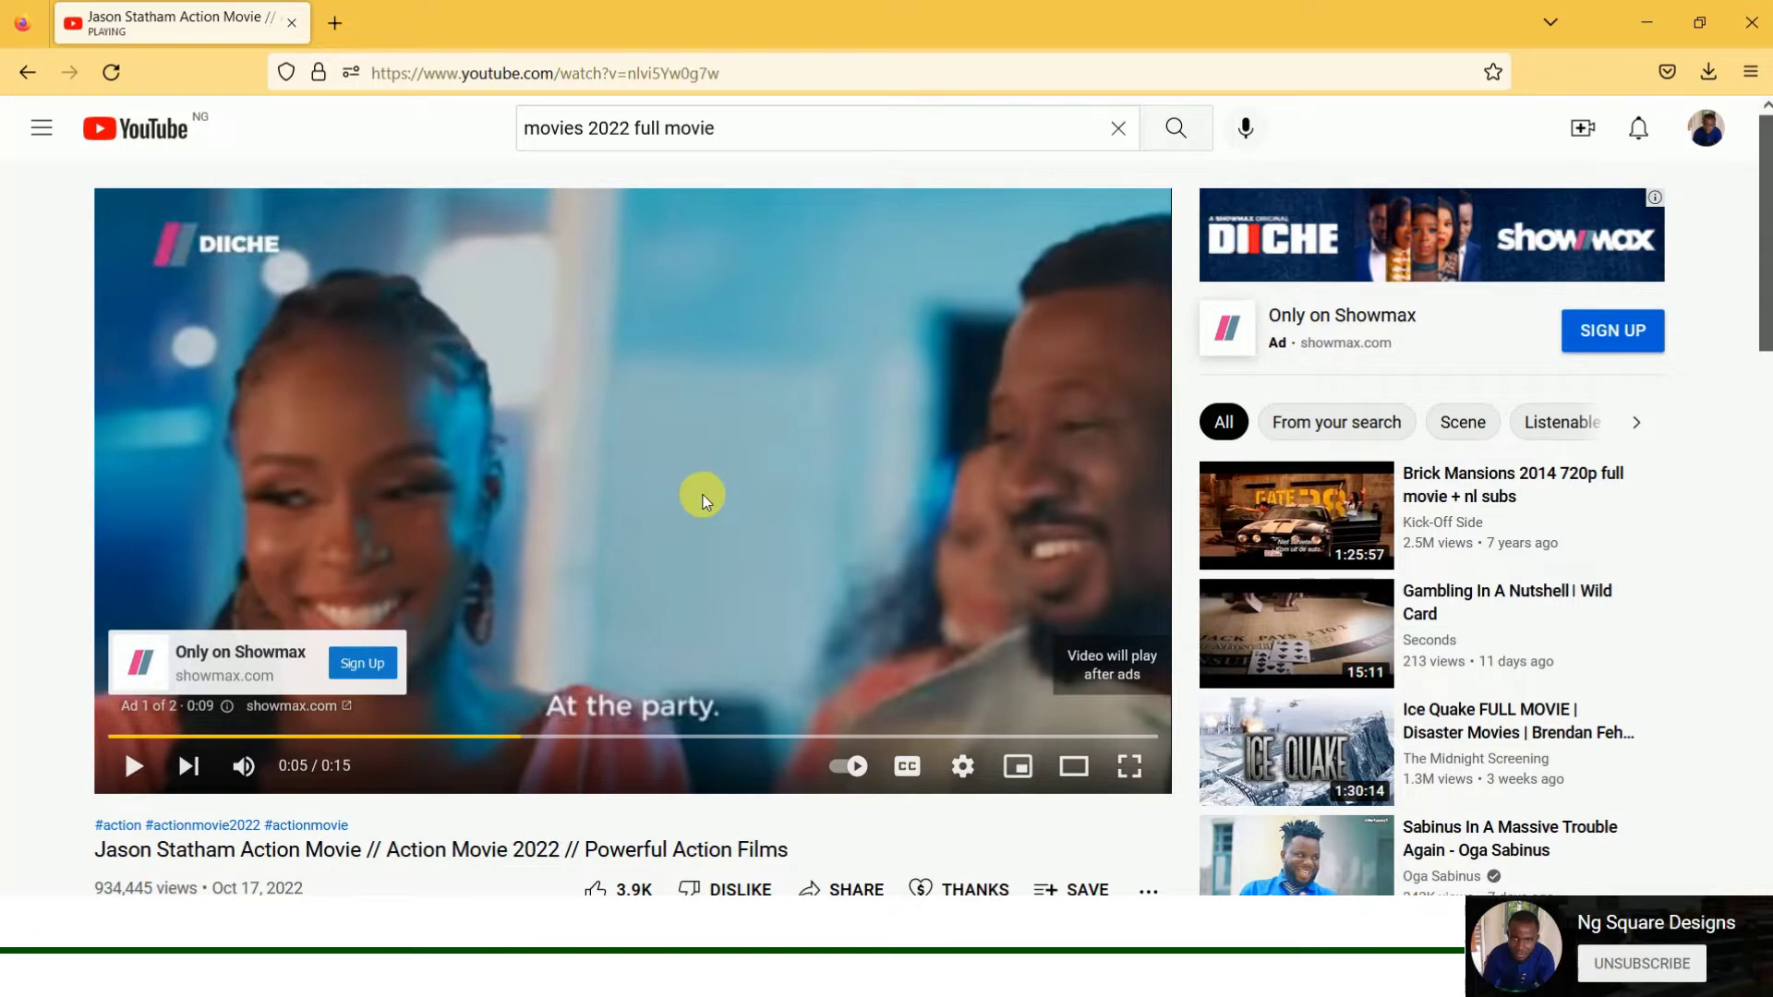
pyautogui.scroll(-2, 713, 484)
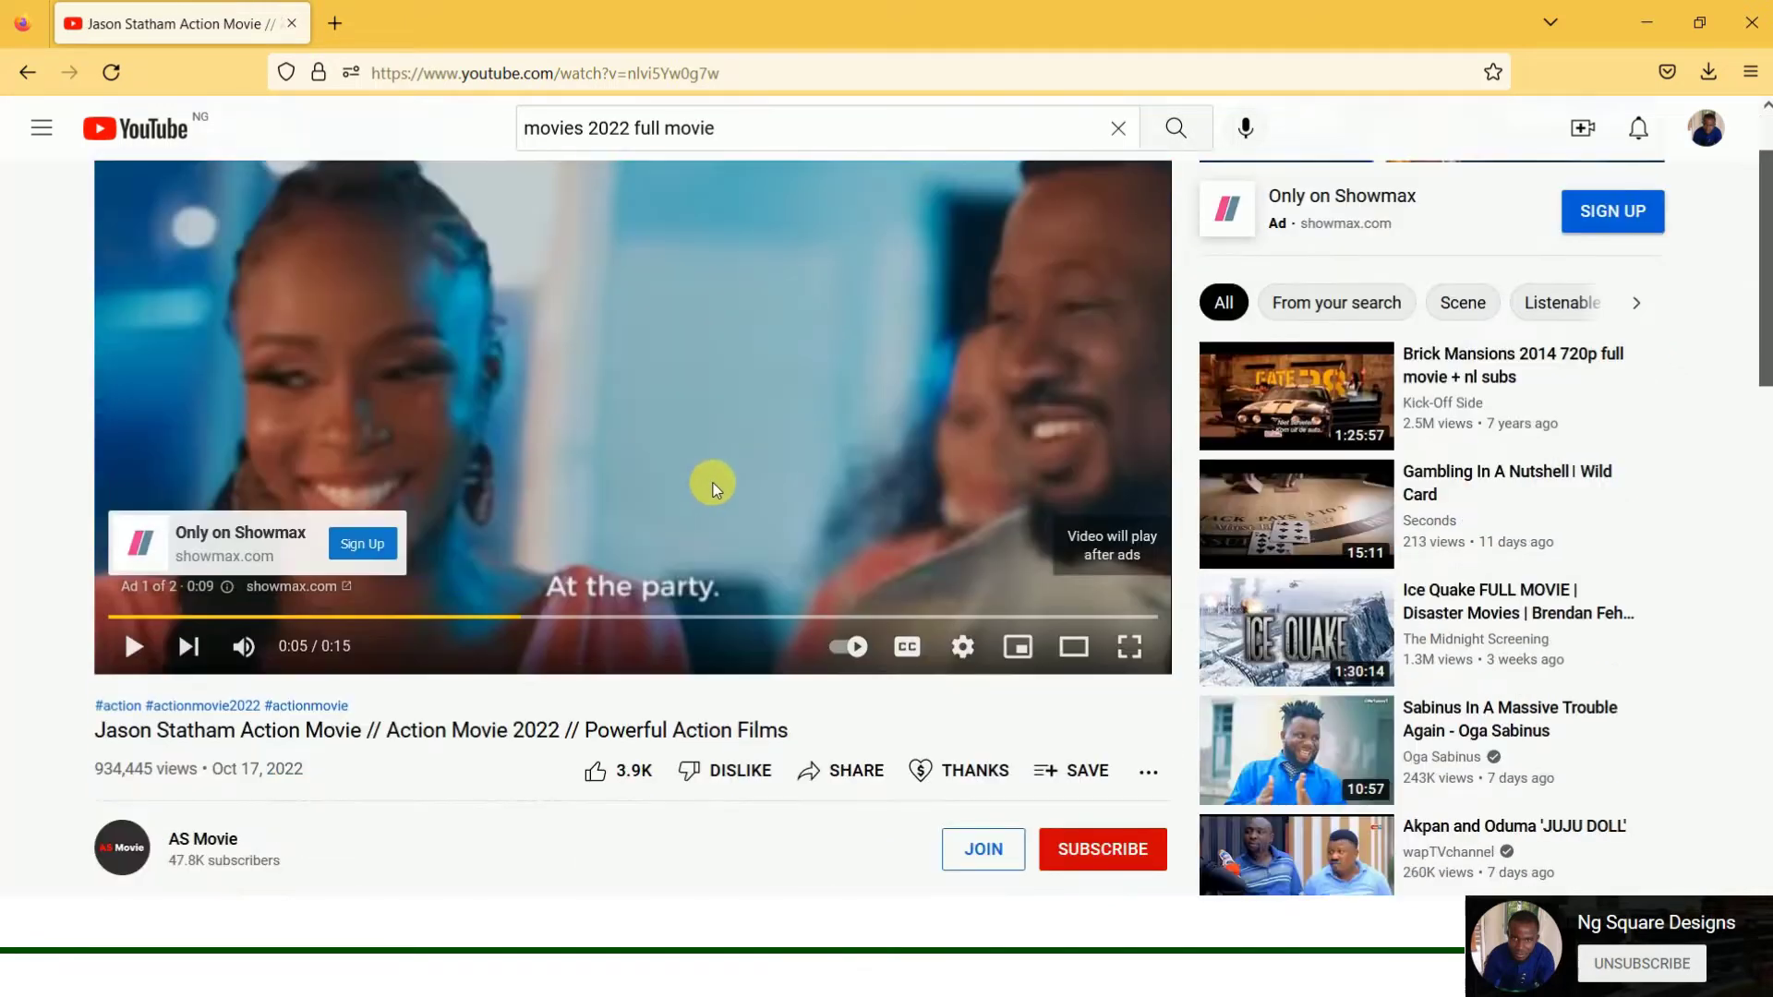
pyautogui.scroll(2, 784, 460)
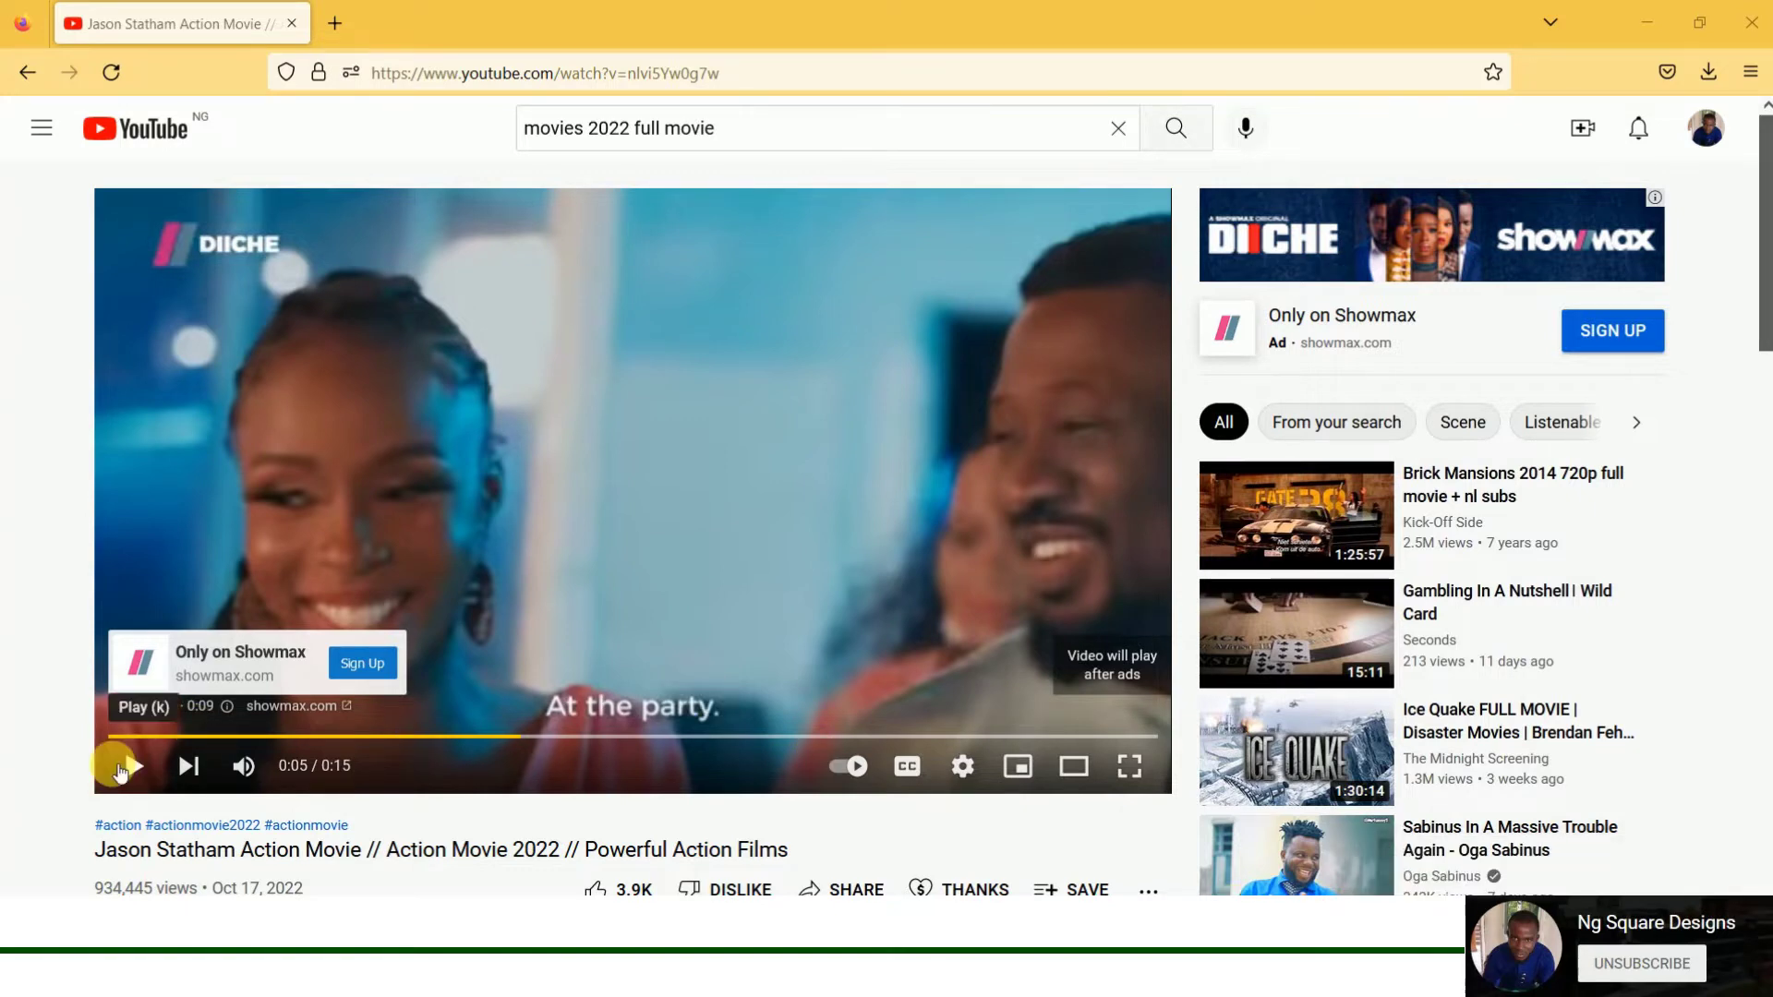
pyautogui.click(148, 767)
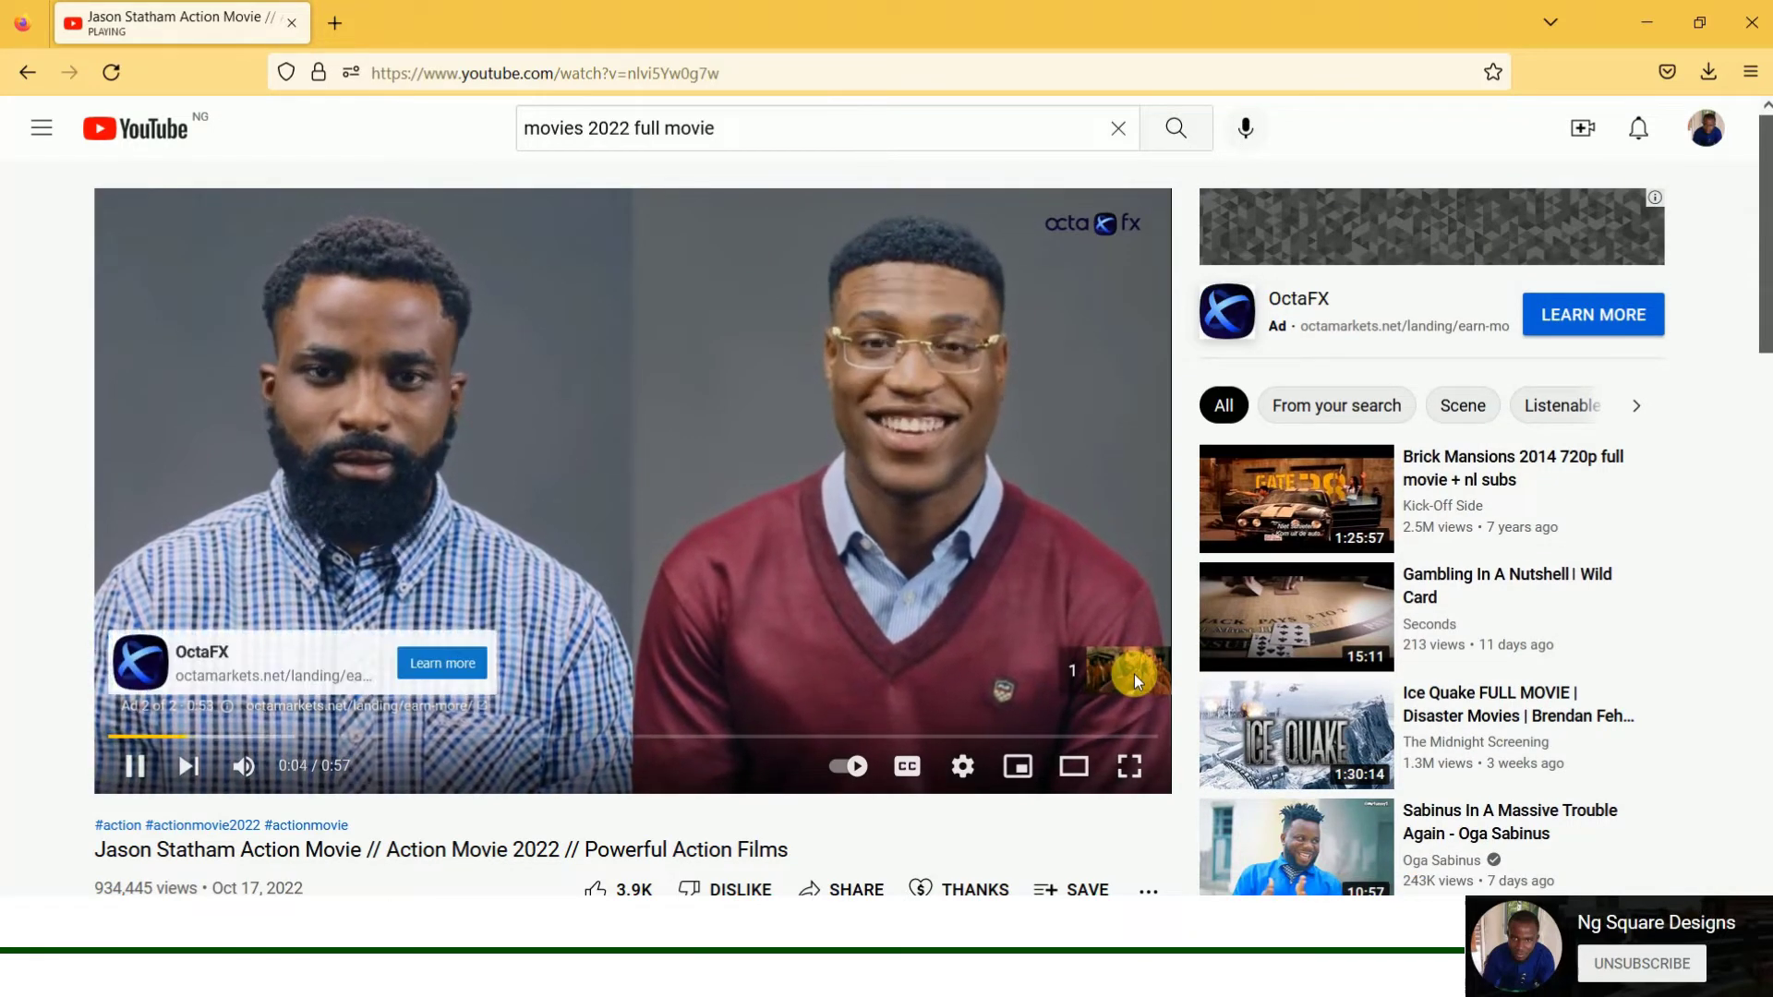
pyautogui.click(1136, 677)
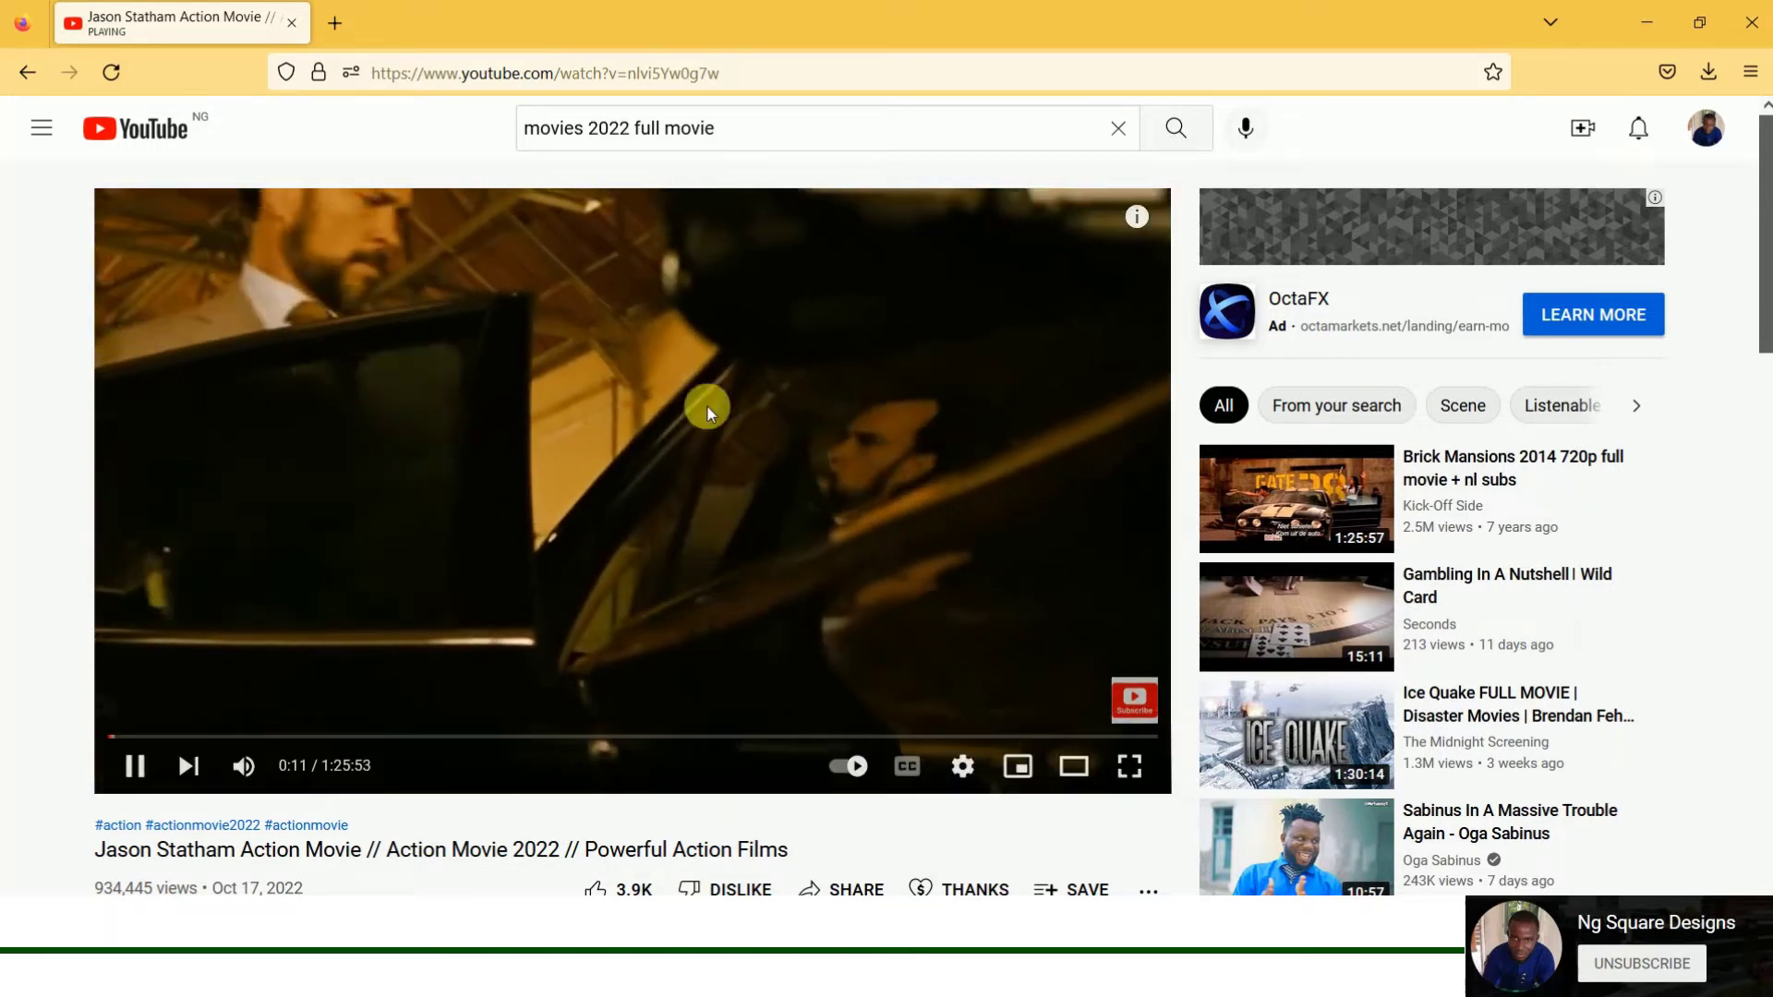
# Step: Copy the full web address of the playing video
pyautogui.scroll(-8, 743, 476)
pyautogui.scroll(3, 750, 496)
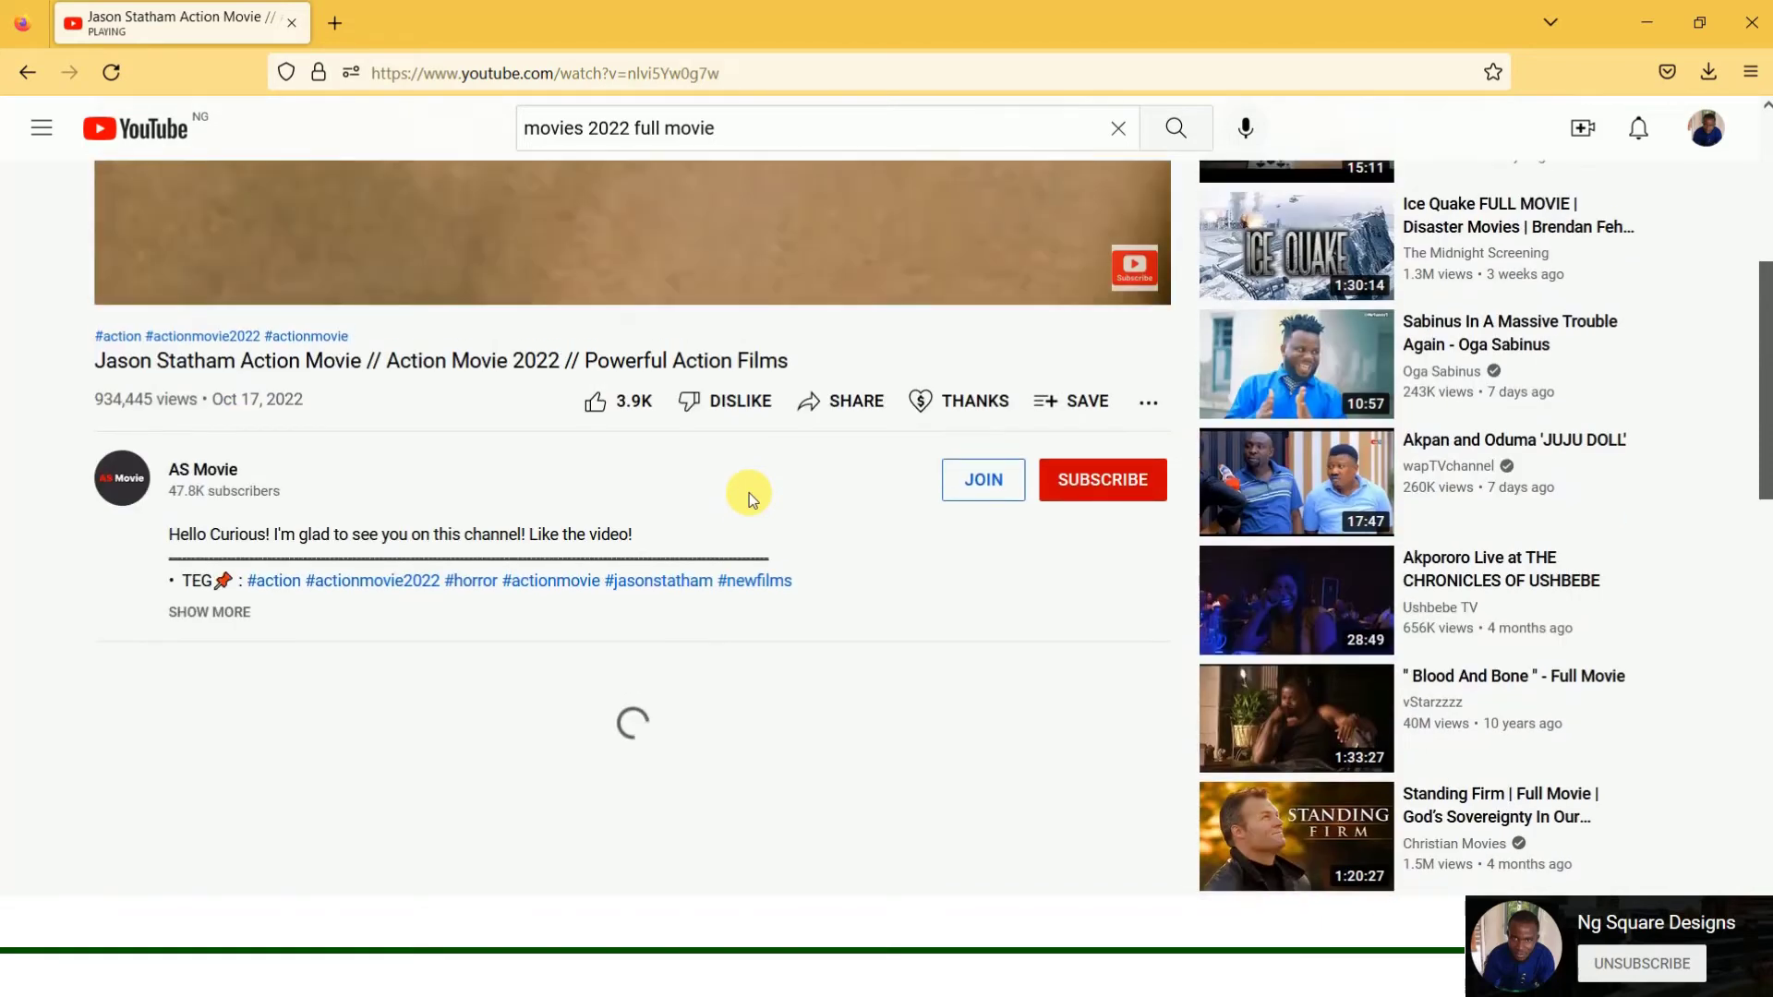
pyautogui.scroll(4, 746, 481)
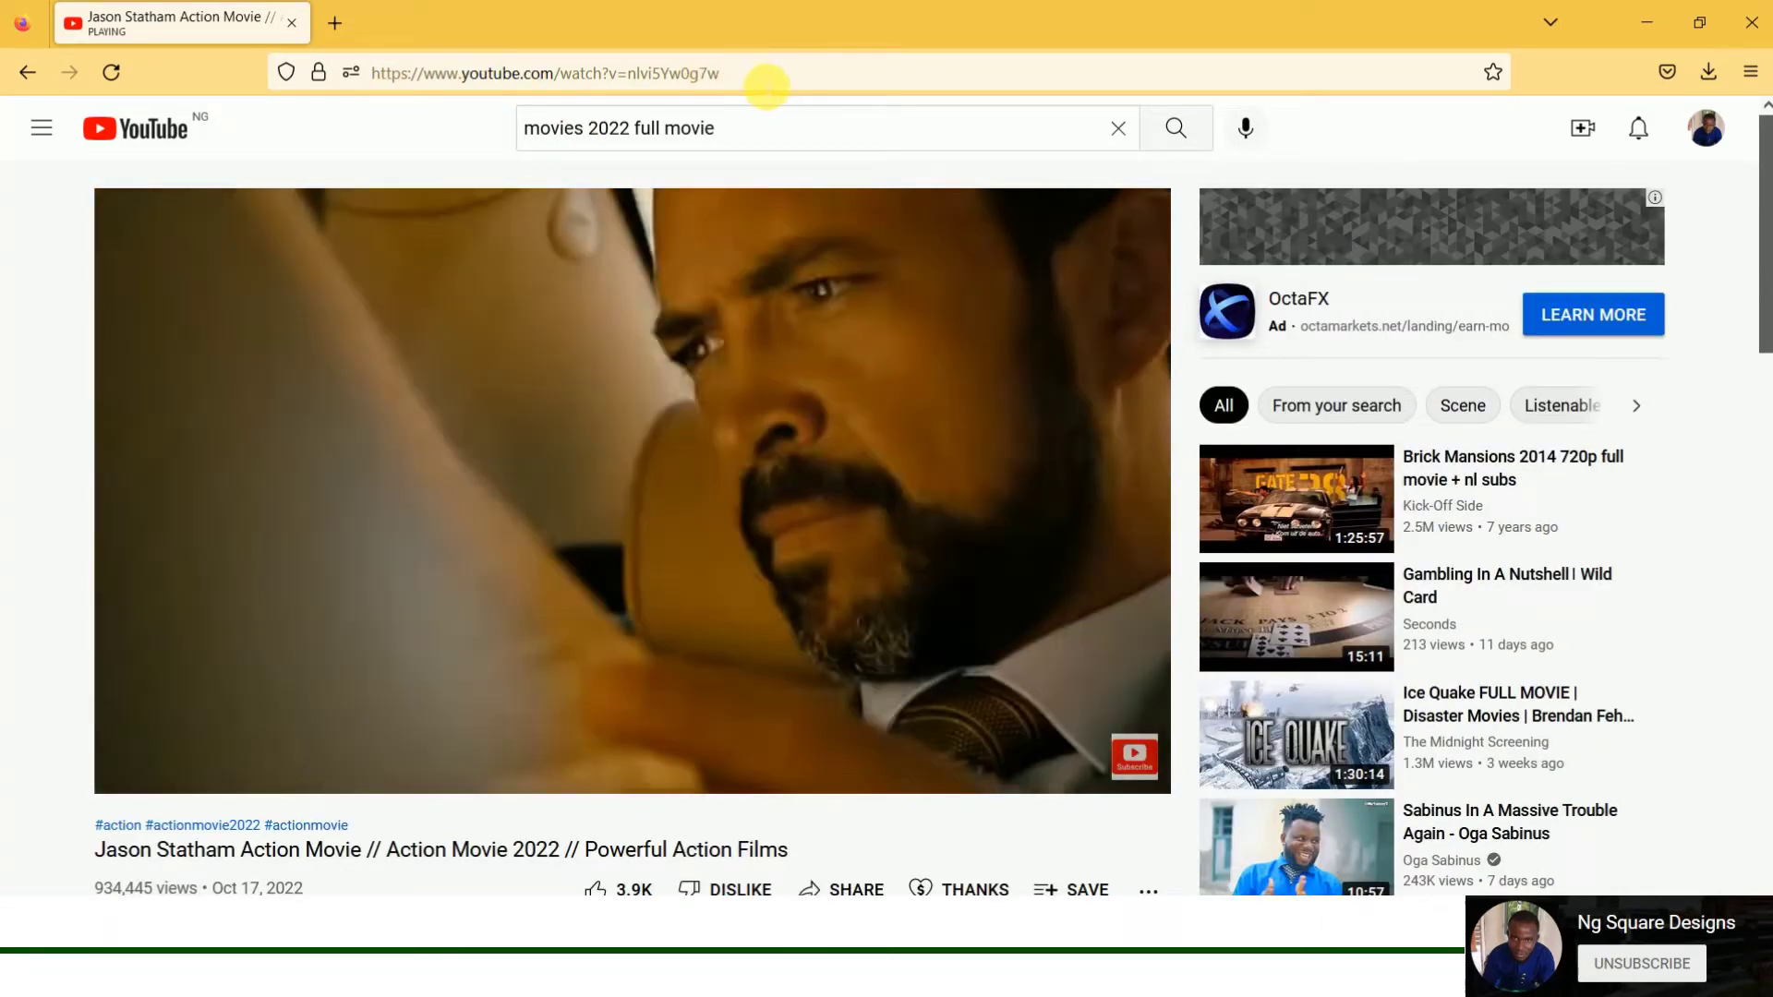
pyautogui.click(554, 72)
pyautogui.click(720, 73)
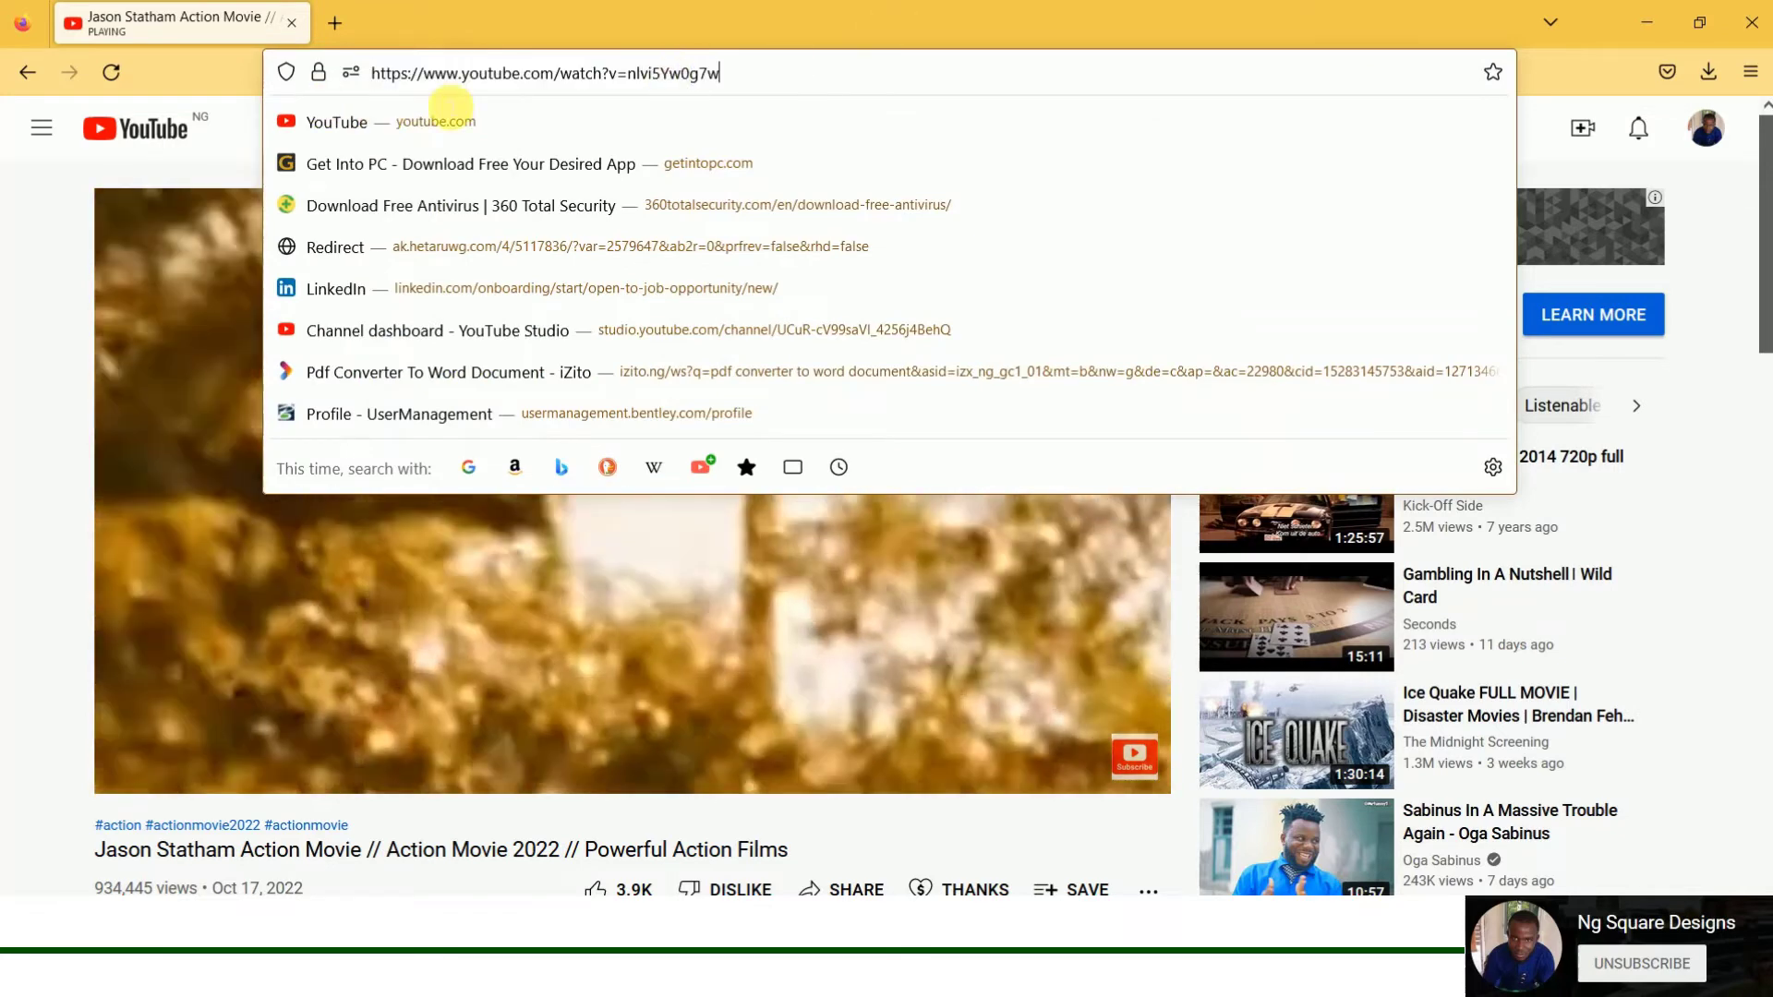
pyautogui.hotkey('ctrl', 'a')
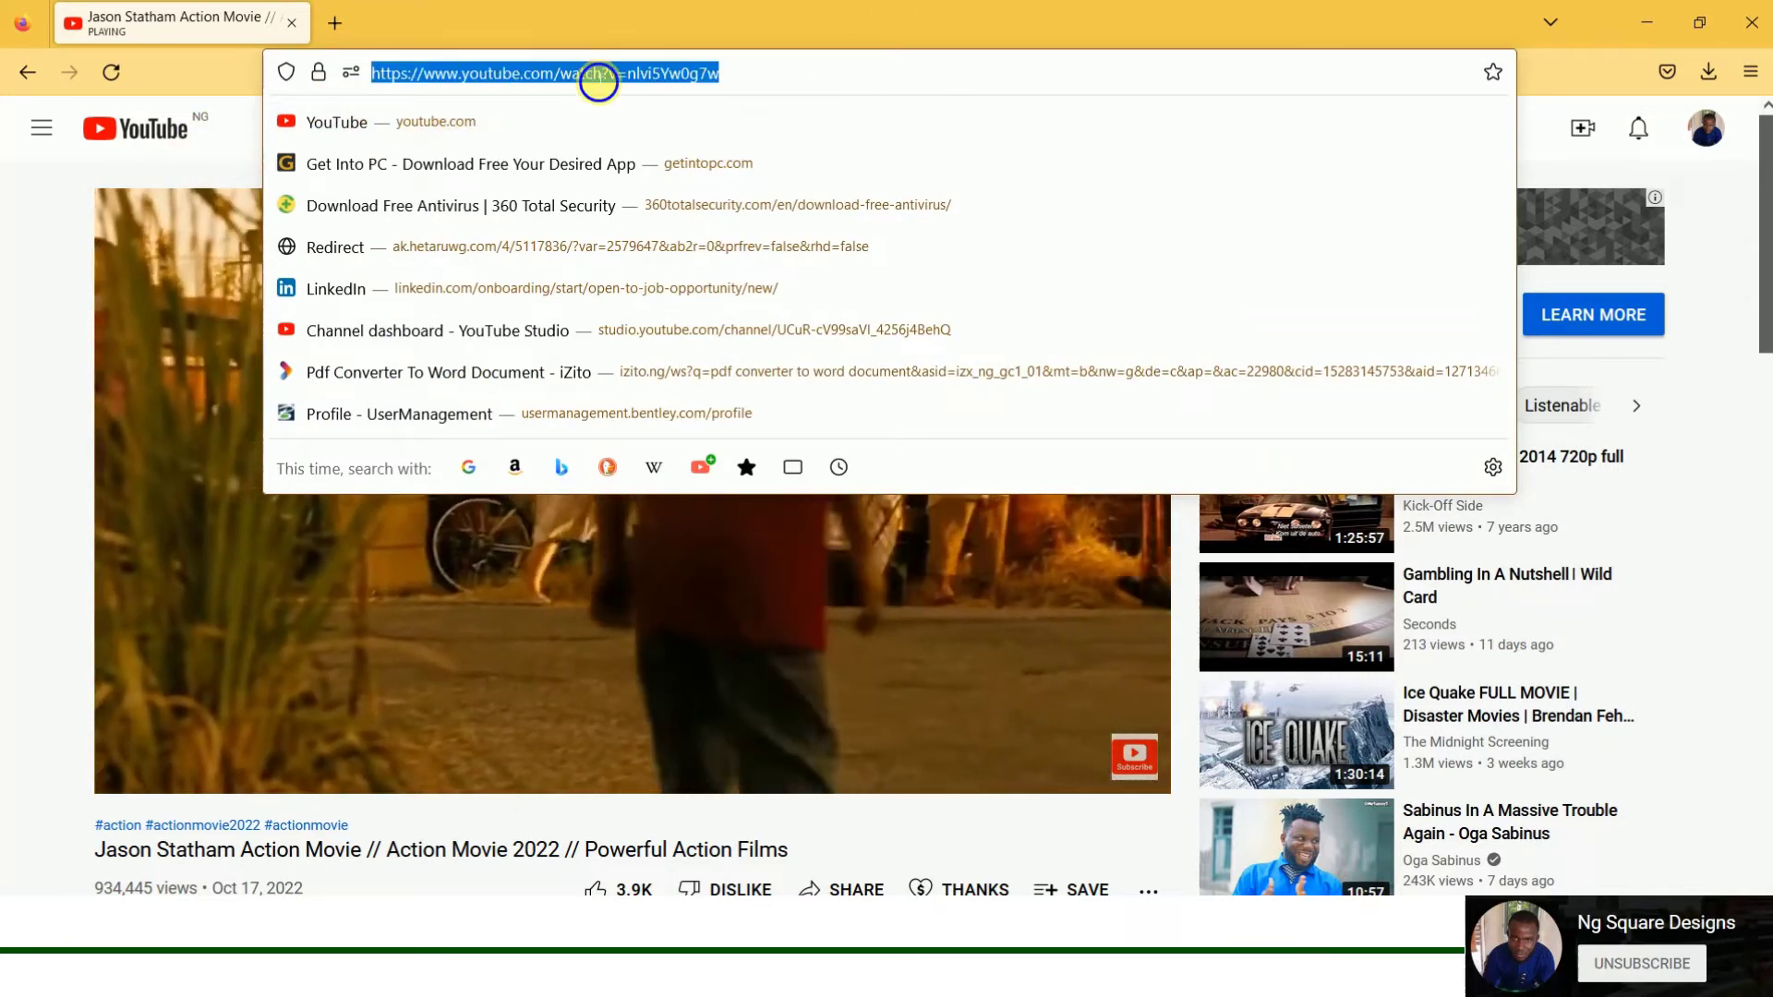
pyautogui.rightClick(591, 73)
pyautogui.click(637, 214)
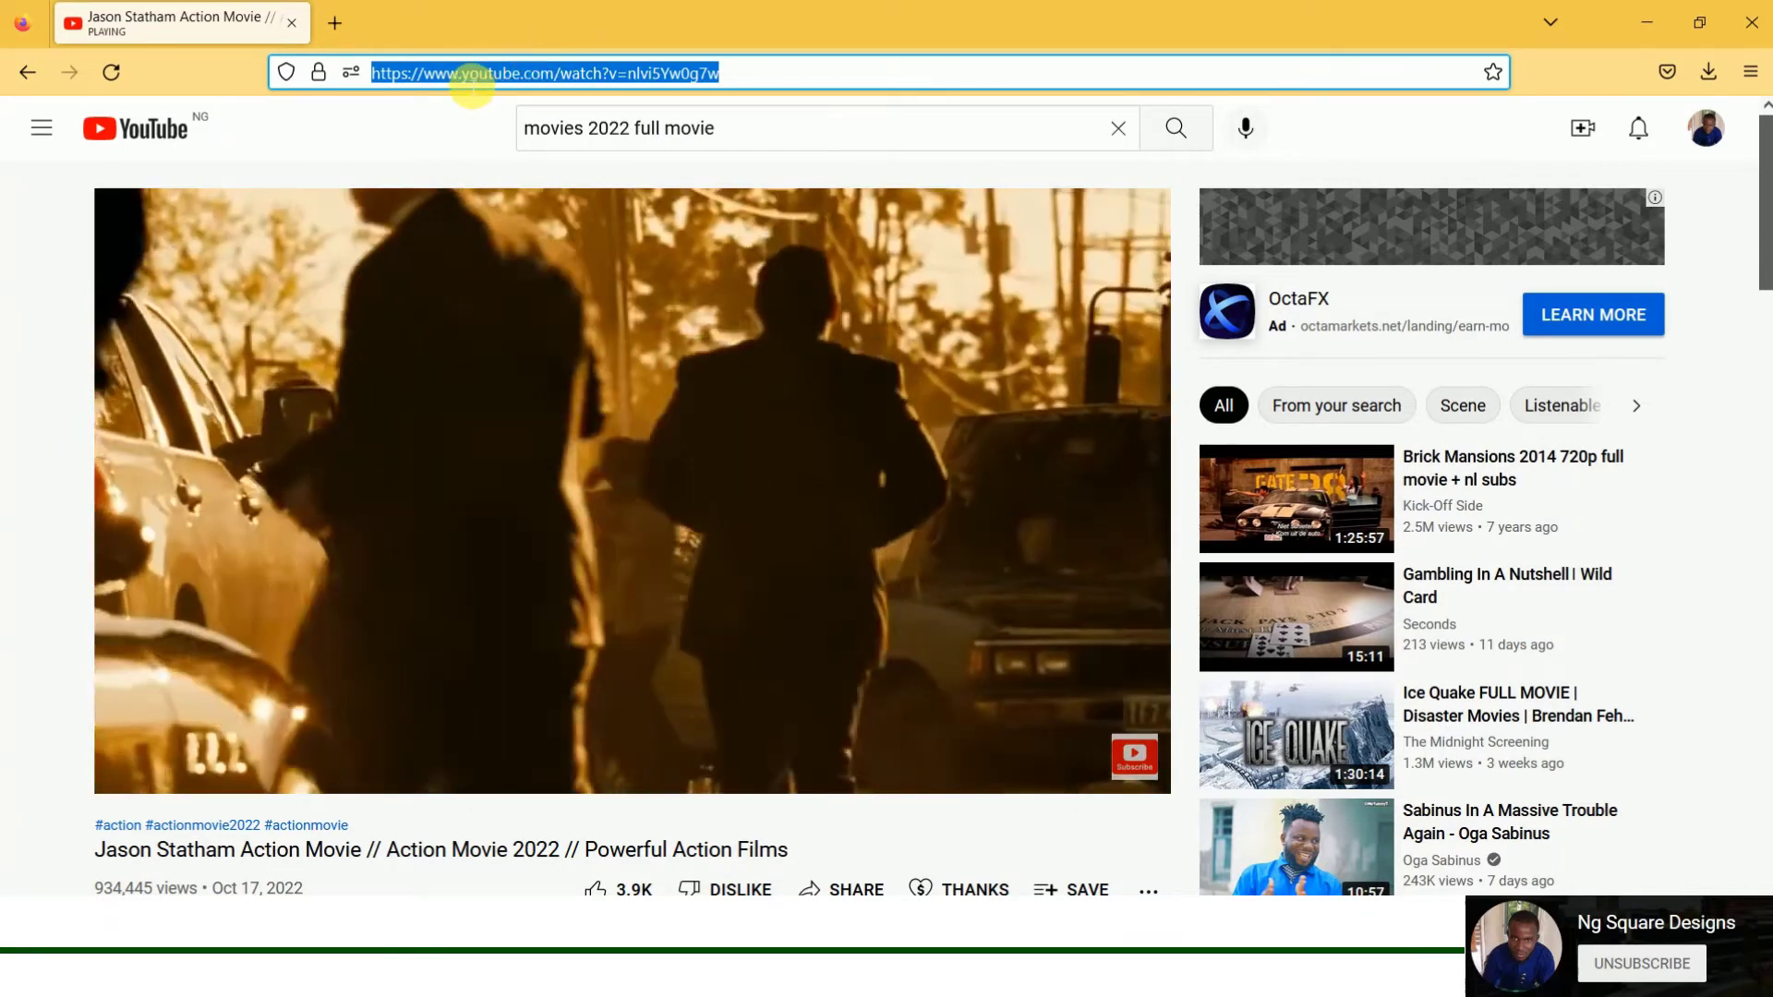
# Step: Insert "ss" directly before "youtube" in the video's web address and load the modified address
pyautogui.click(471, 75)
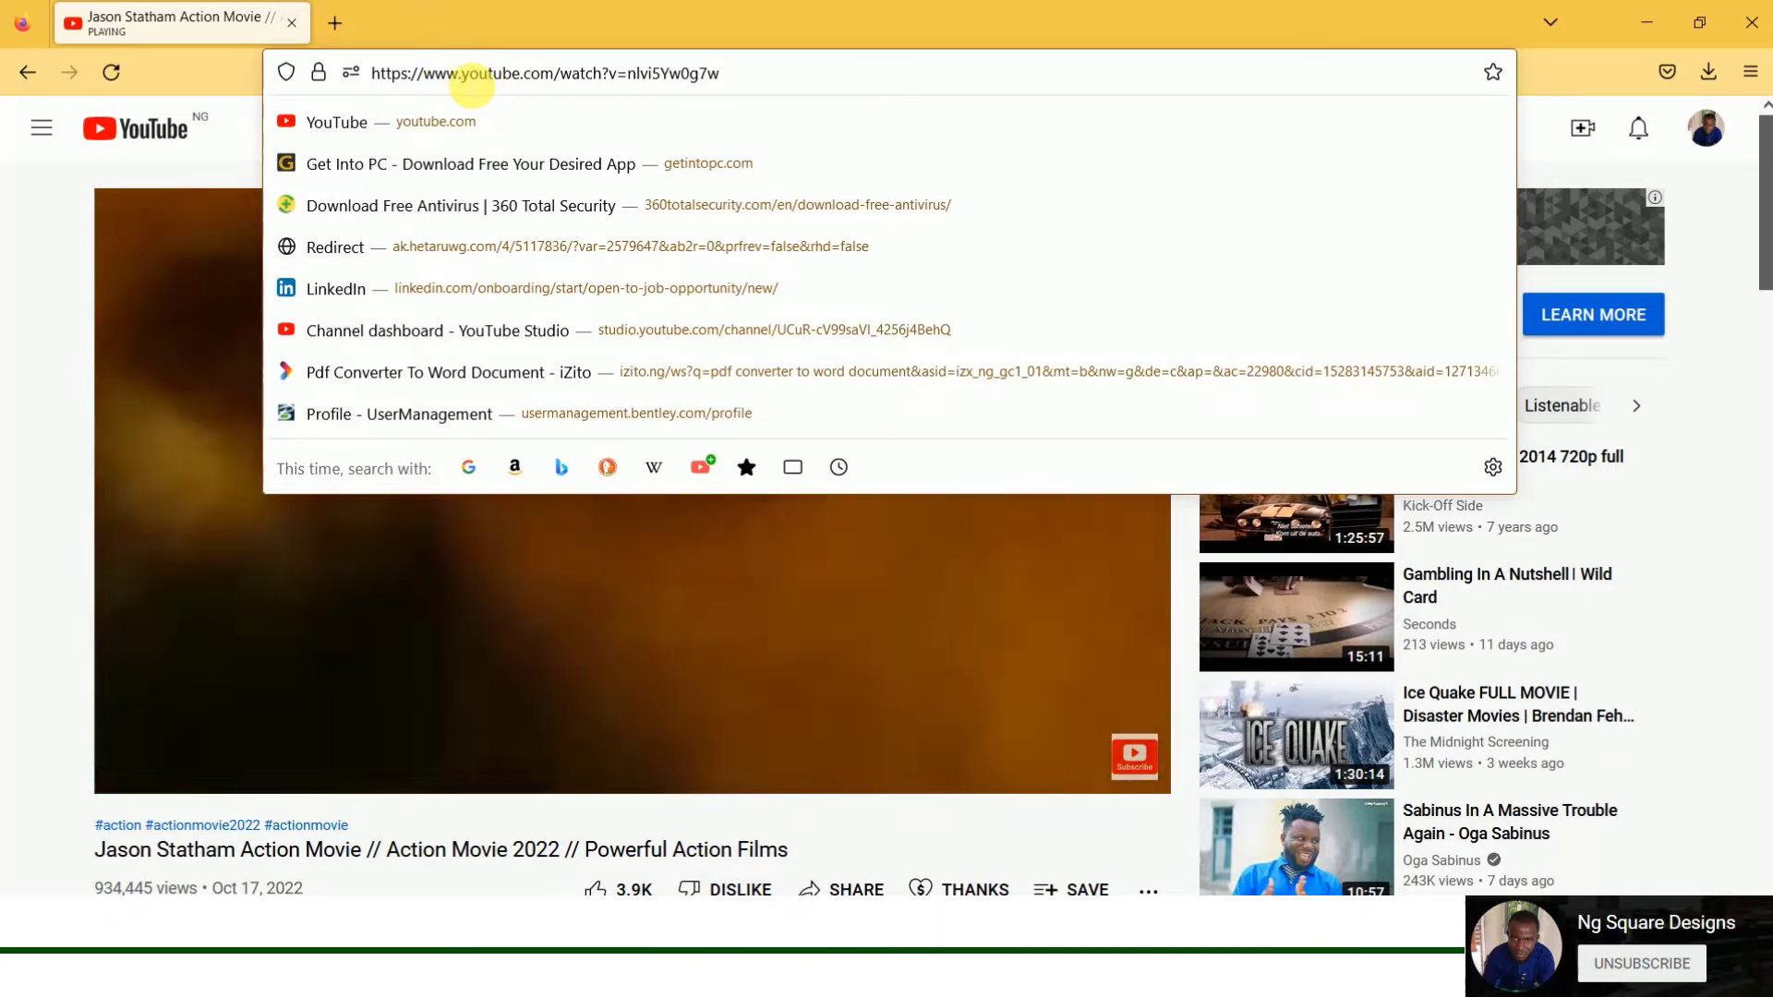
pyautogui.write('SS')
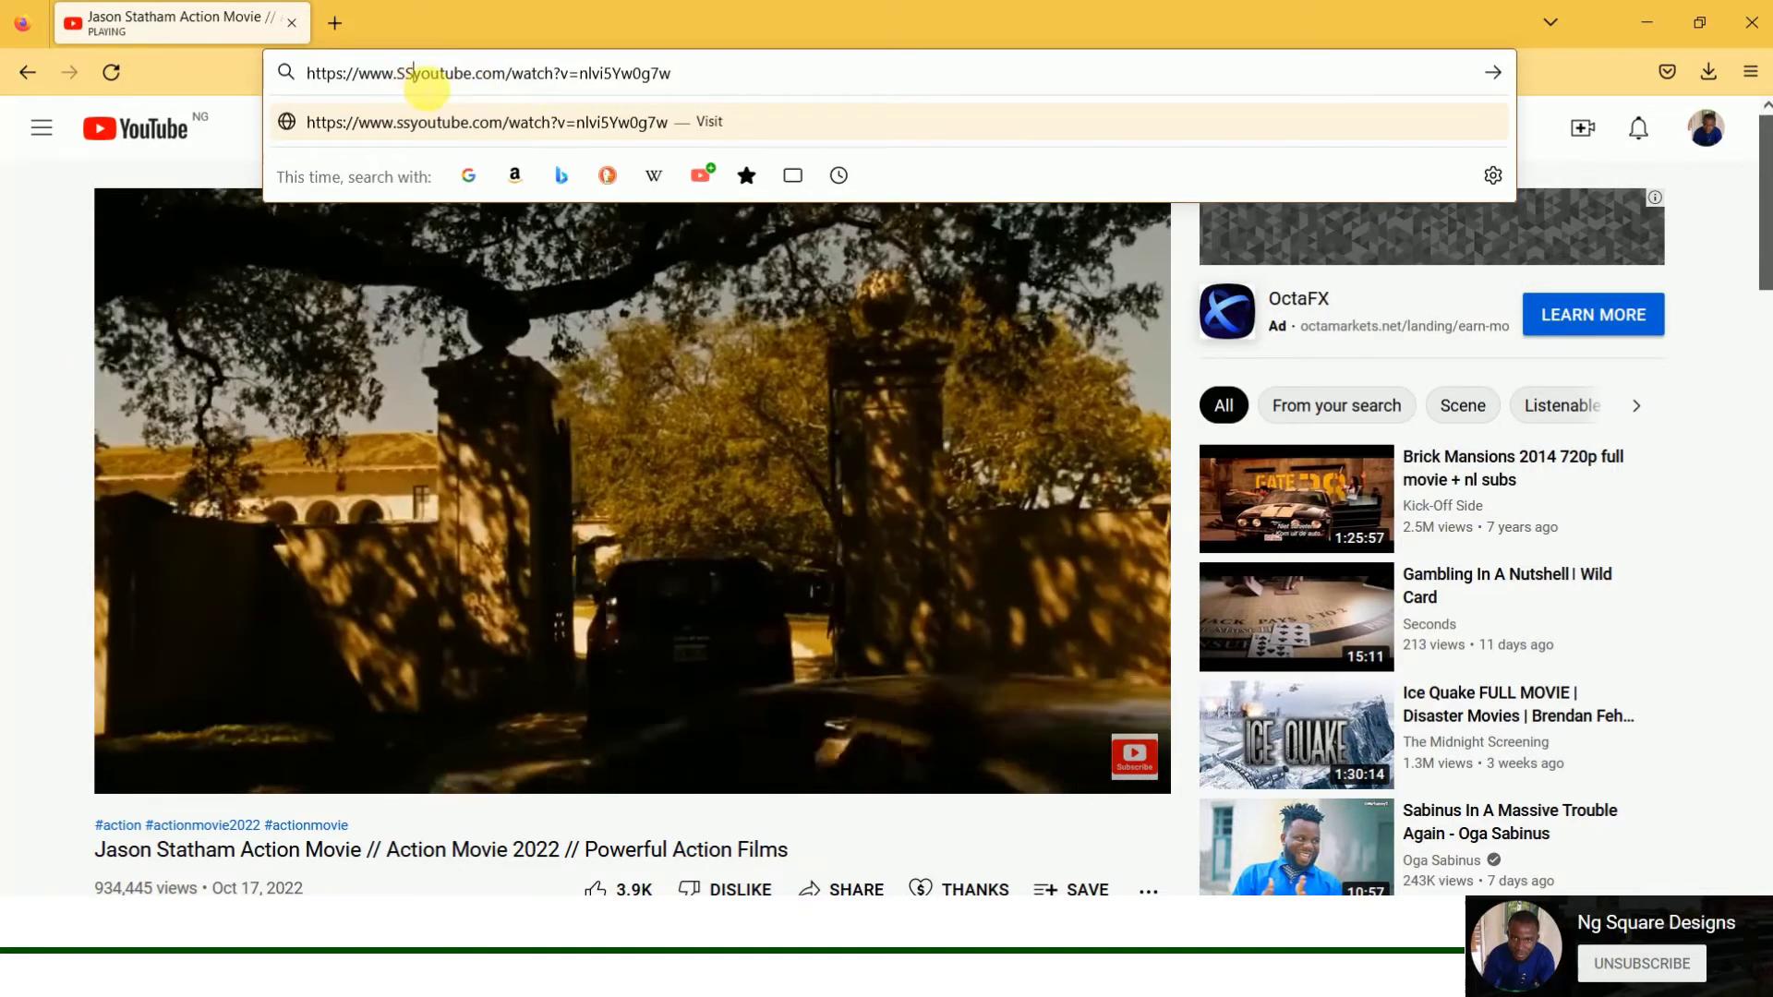
pyautogui.moveTo(425, 79); pyautogui.dragTo(408, 79)
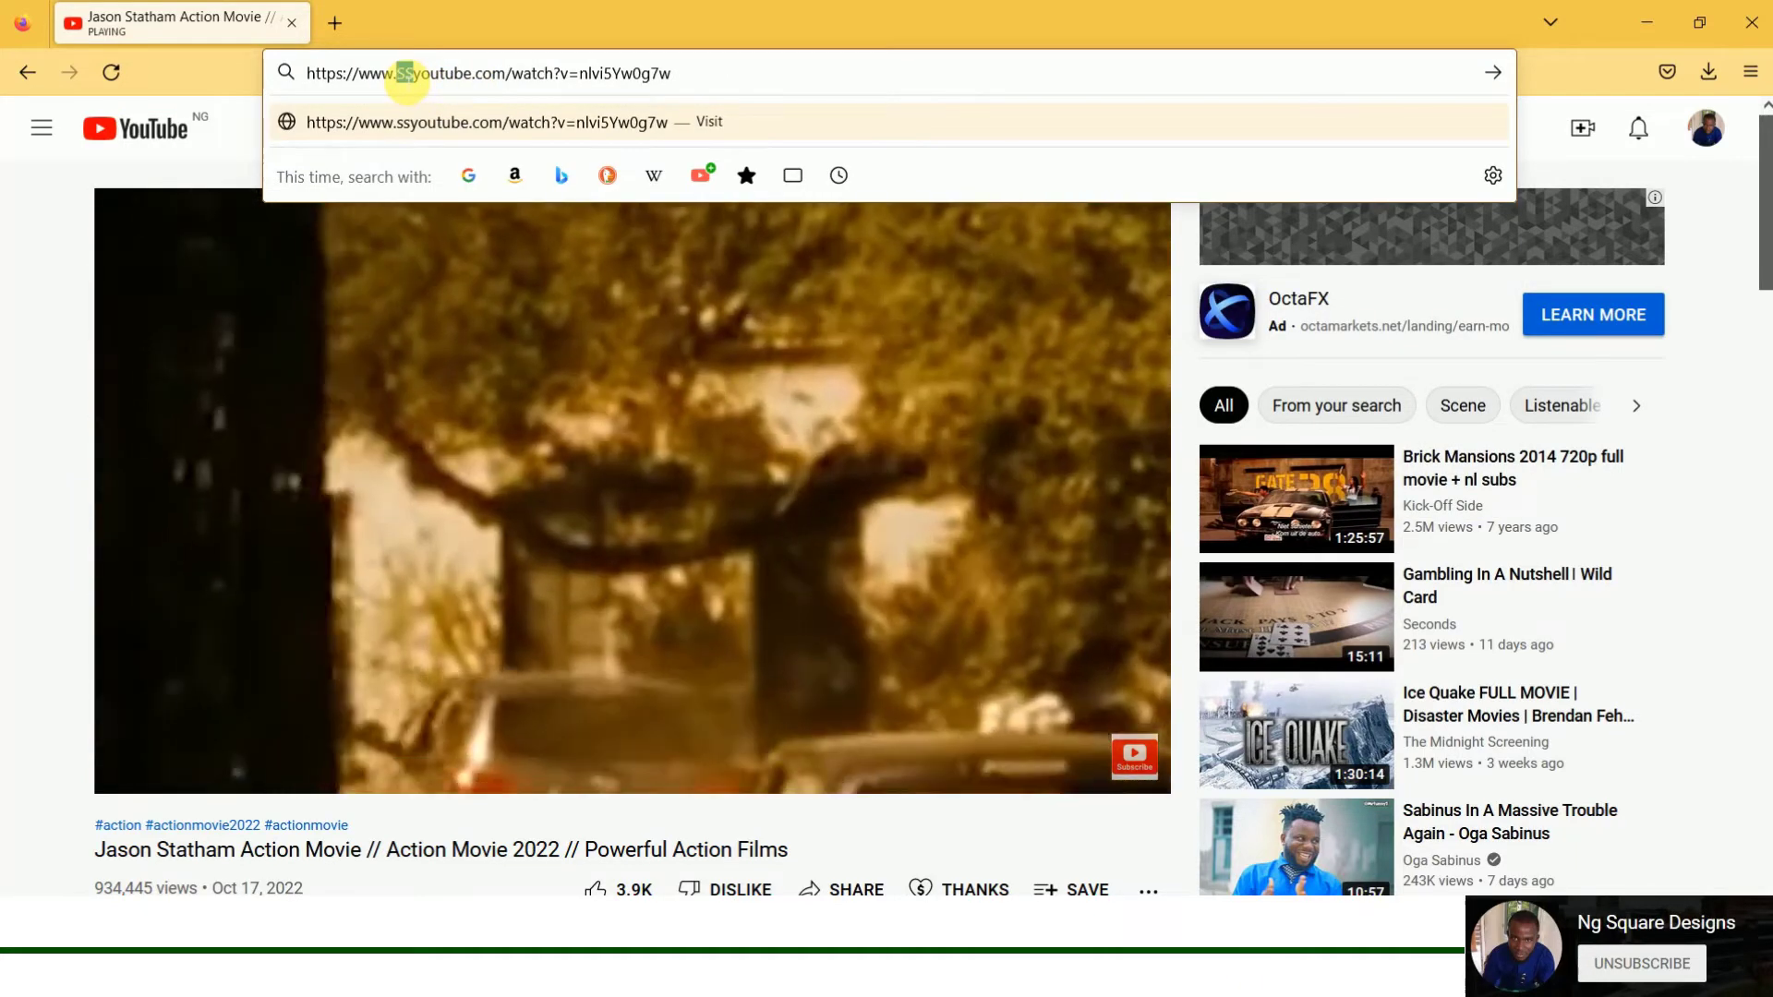
pyautogui.write('ss')
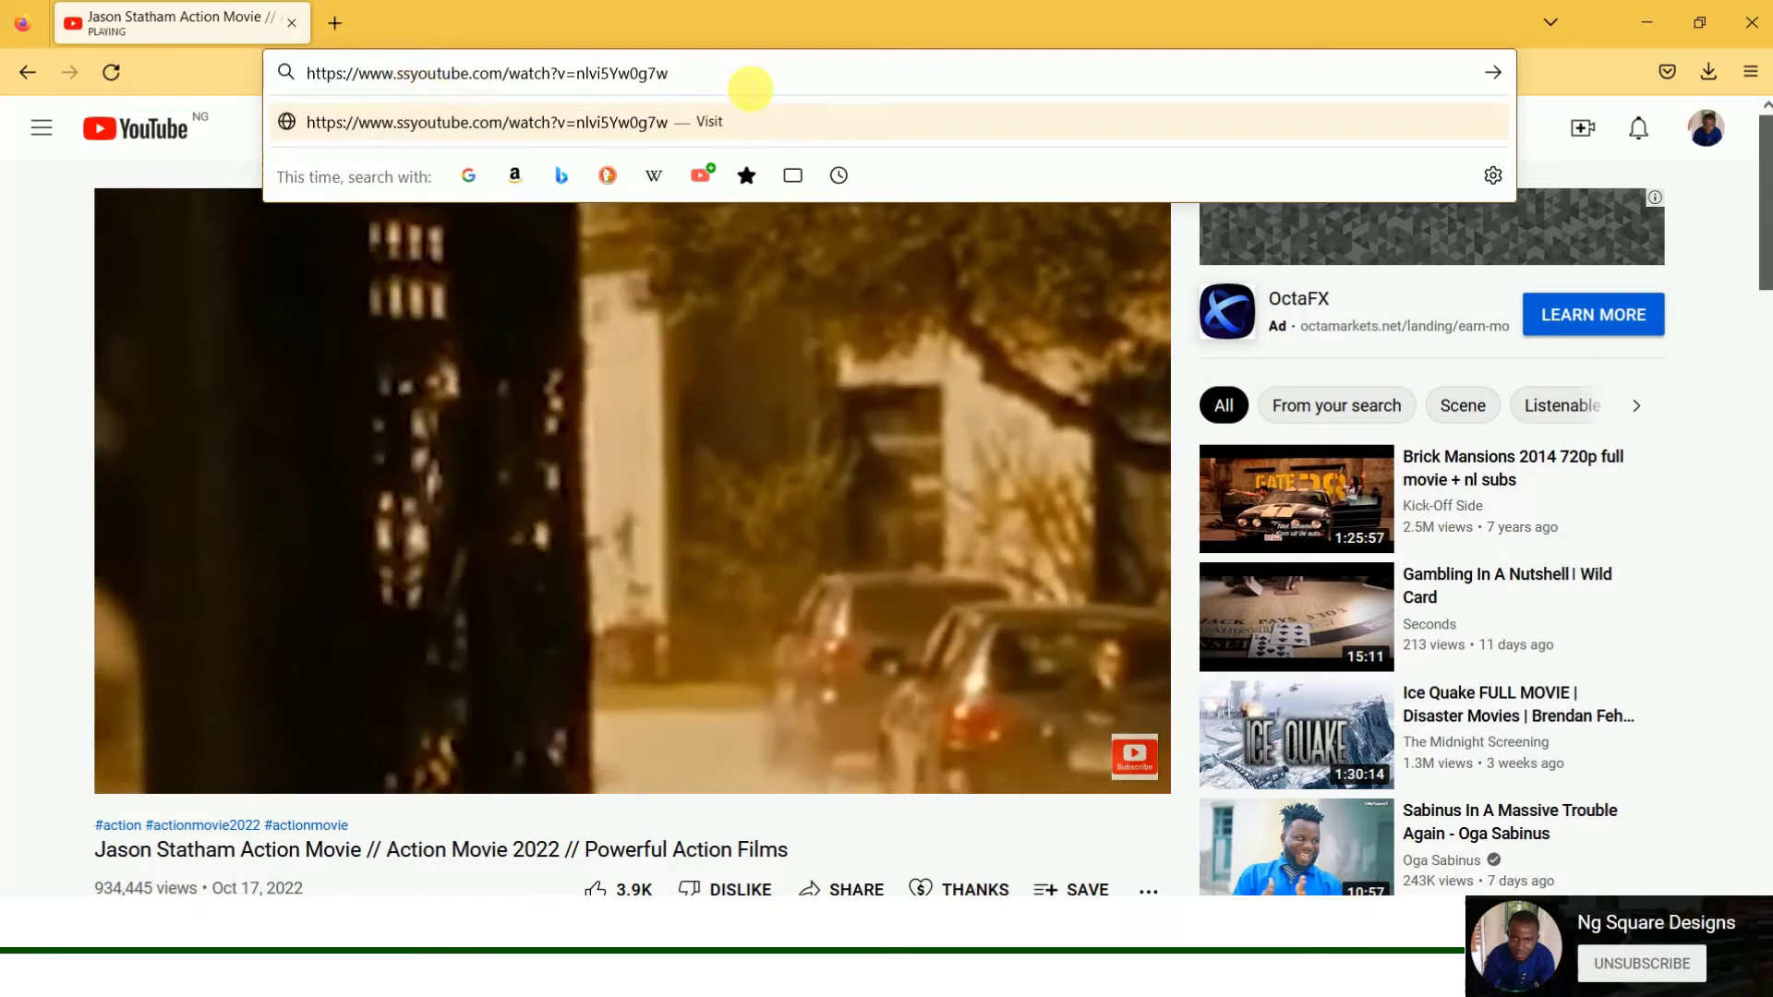
pyautogui.click(1494, 74)
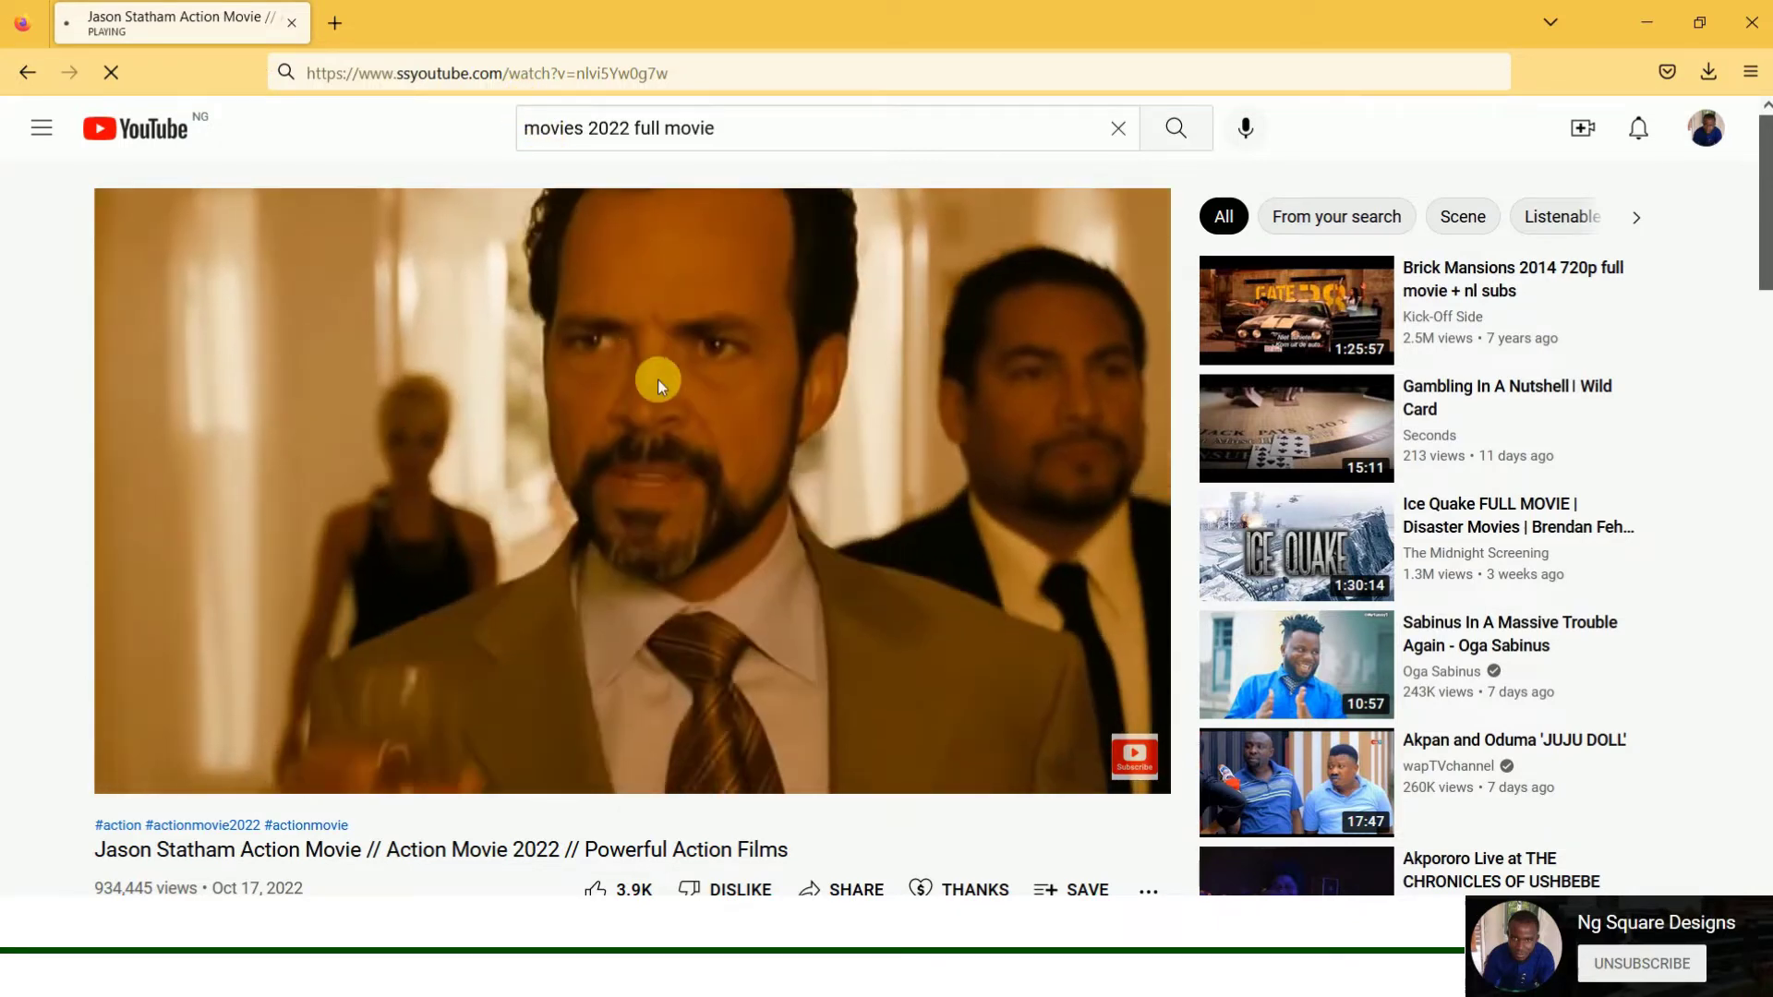
# Step: Check the video link and the MP4 720 download option on the SaveFrom.net page
pyautogui.moveTo(661, 385)
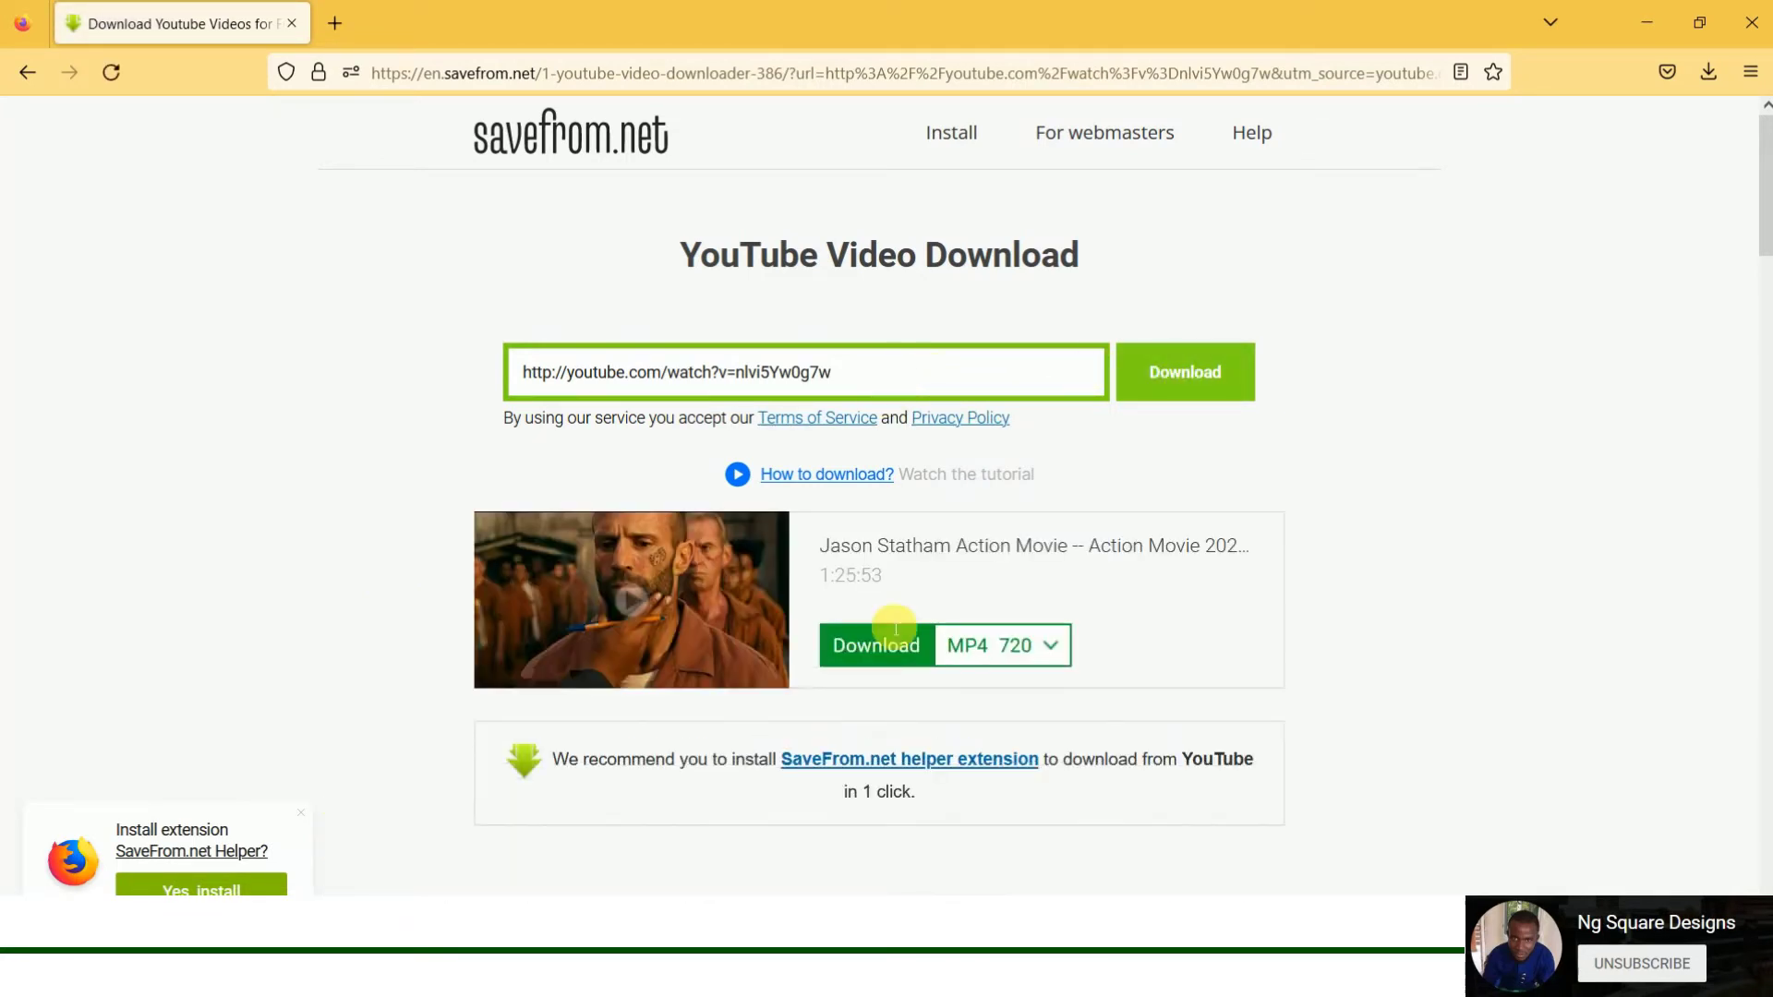
pyautogui.moveTo(524, 372); pyautogui.dragTo(903, 395)
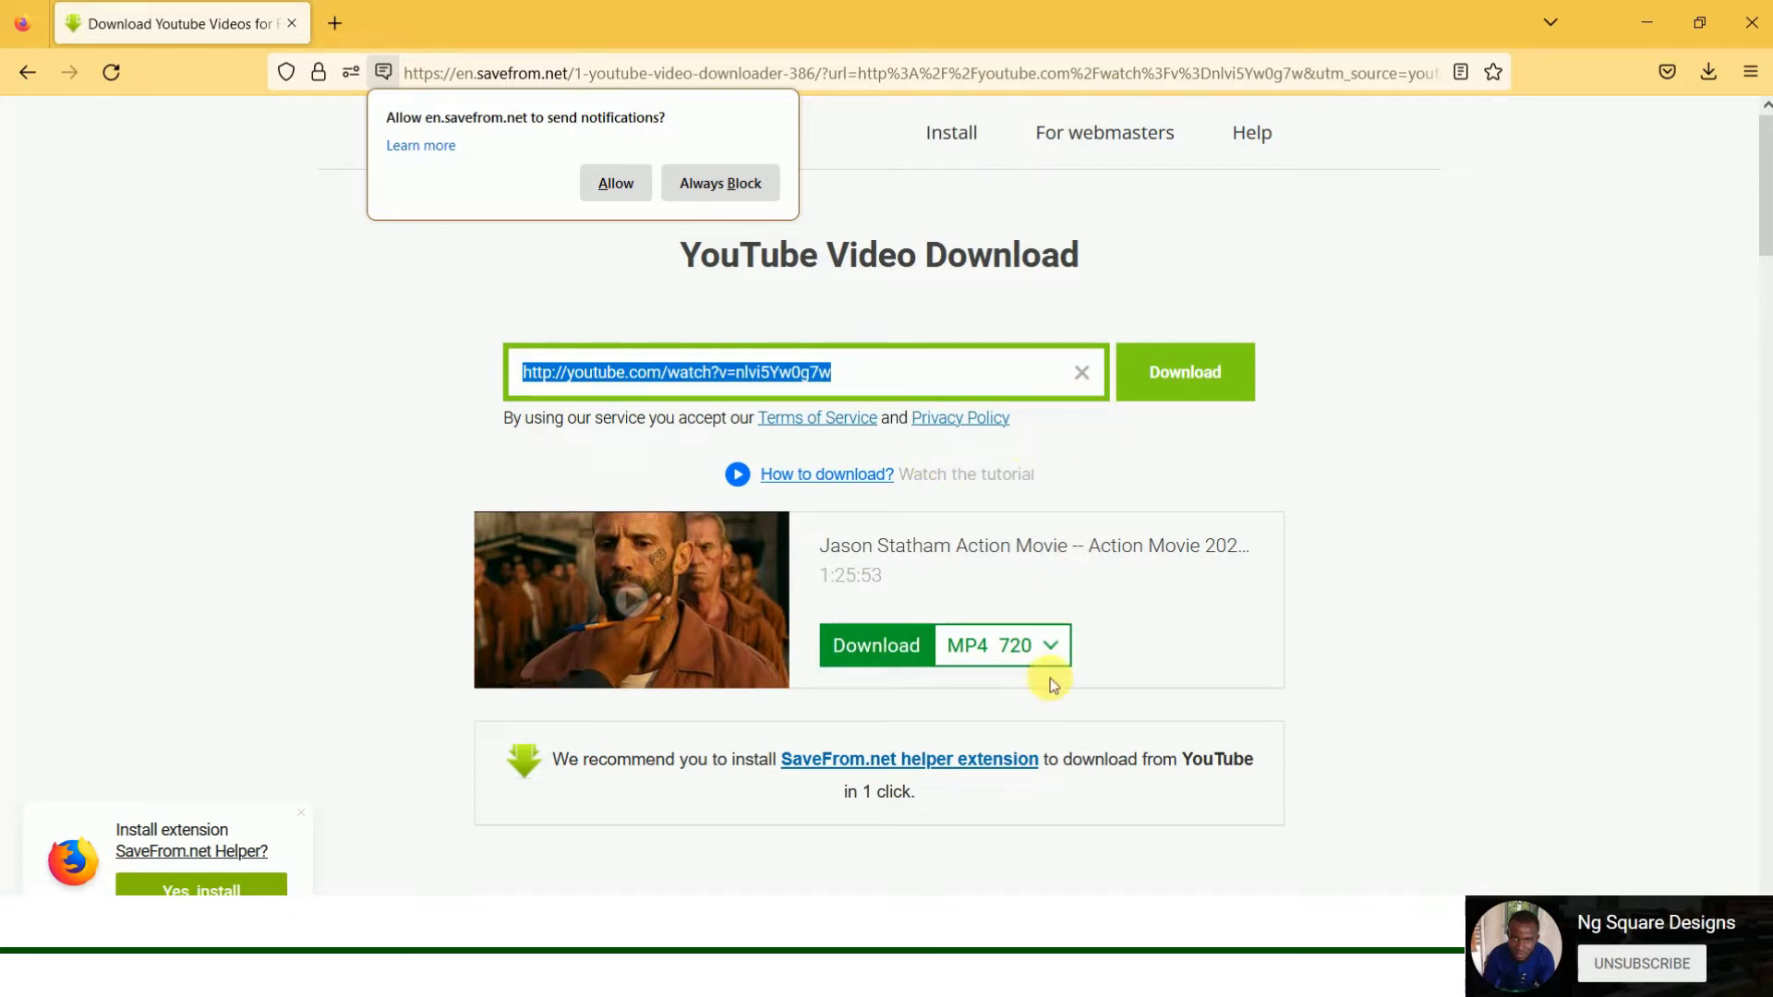
pyautogui.scroll(-2, 938, 554)
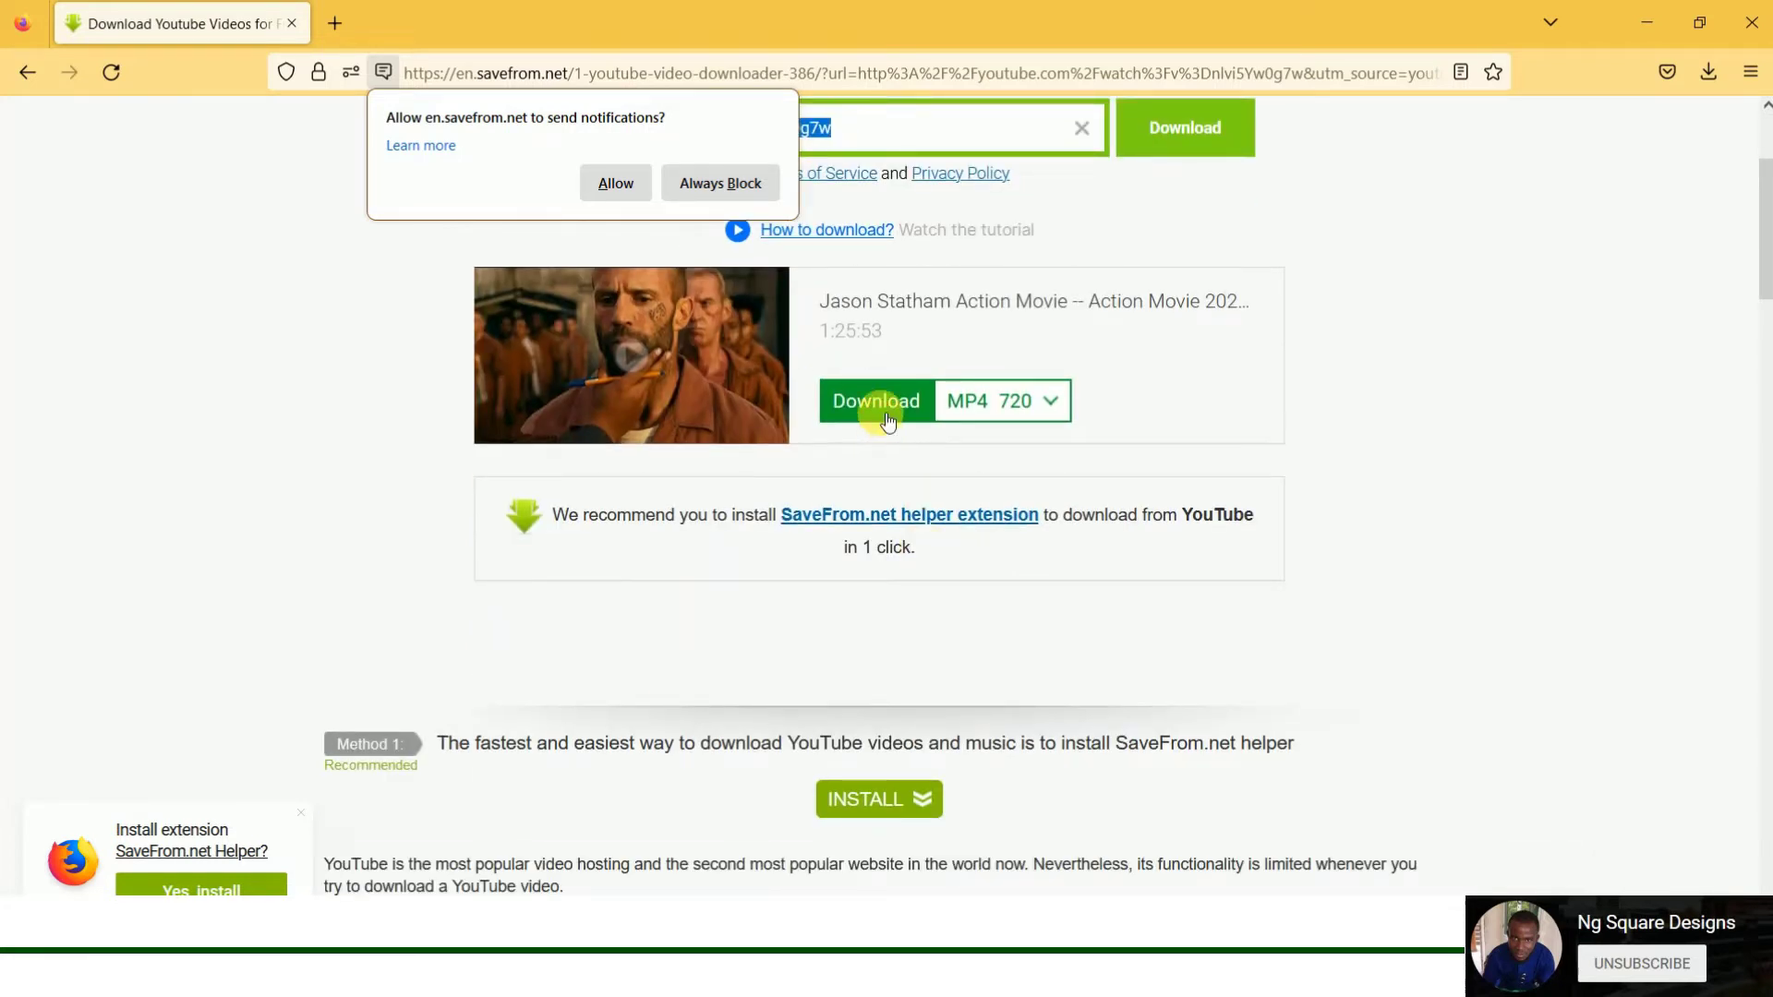
pyautogui.scroll(1, 901, 556)
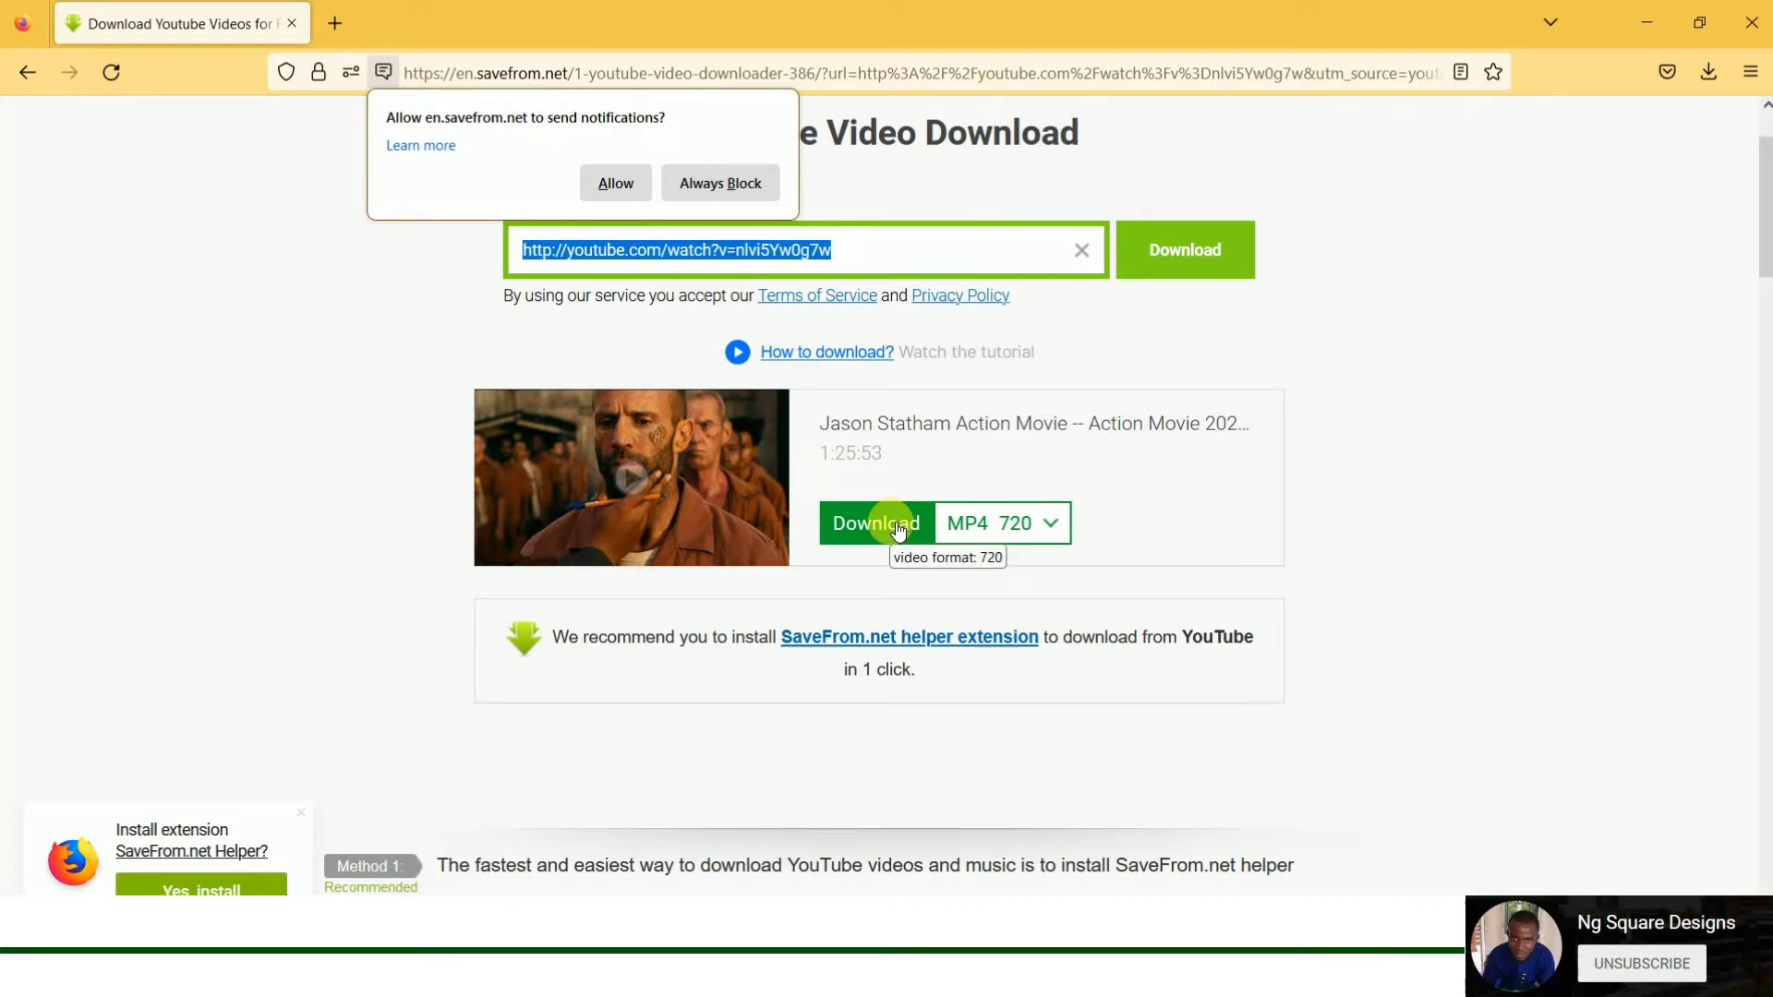
# Step: Expand the movie's complete list of download formats and examine the MP4 and WEBM quality options
pyautogui.click(1053, 528)
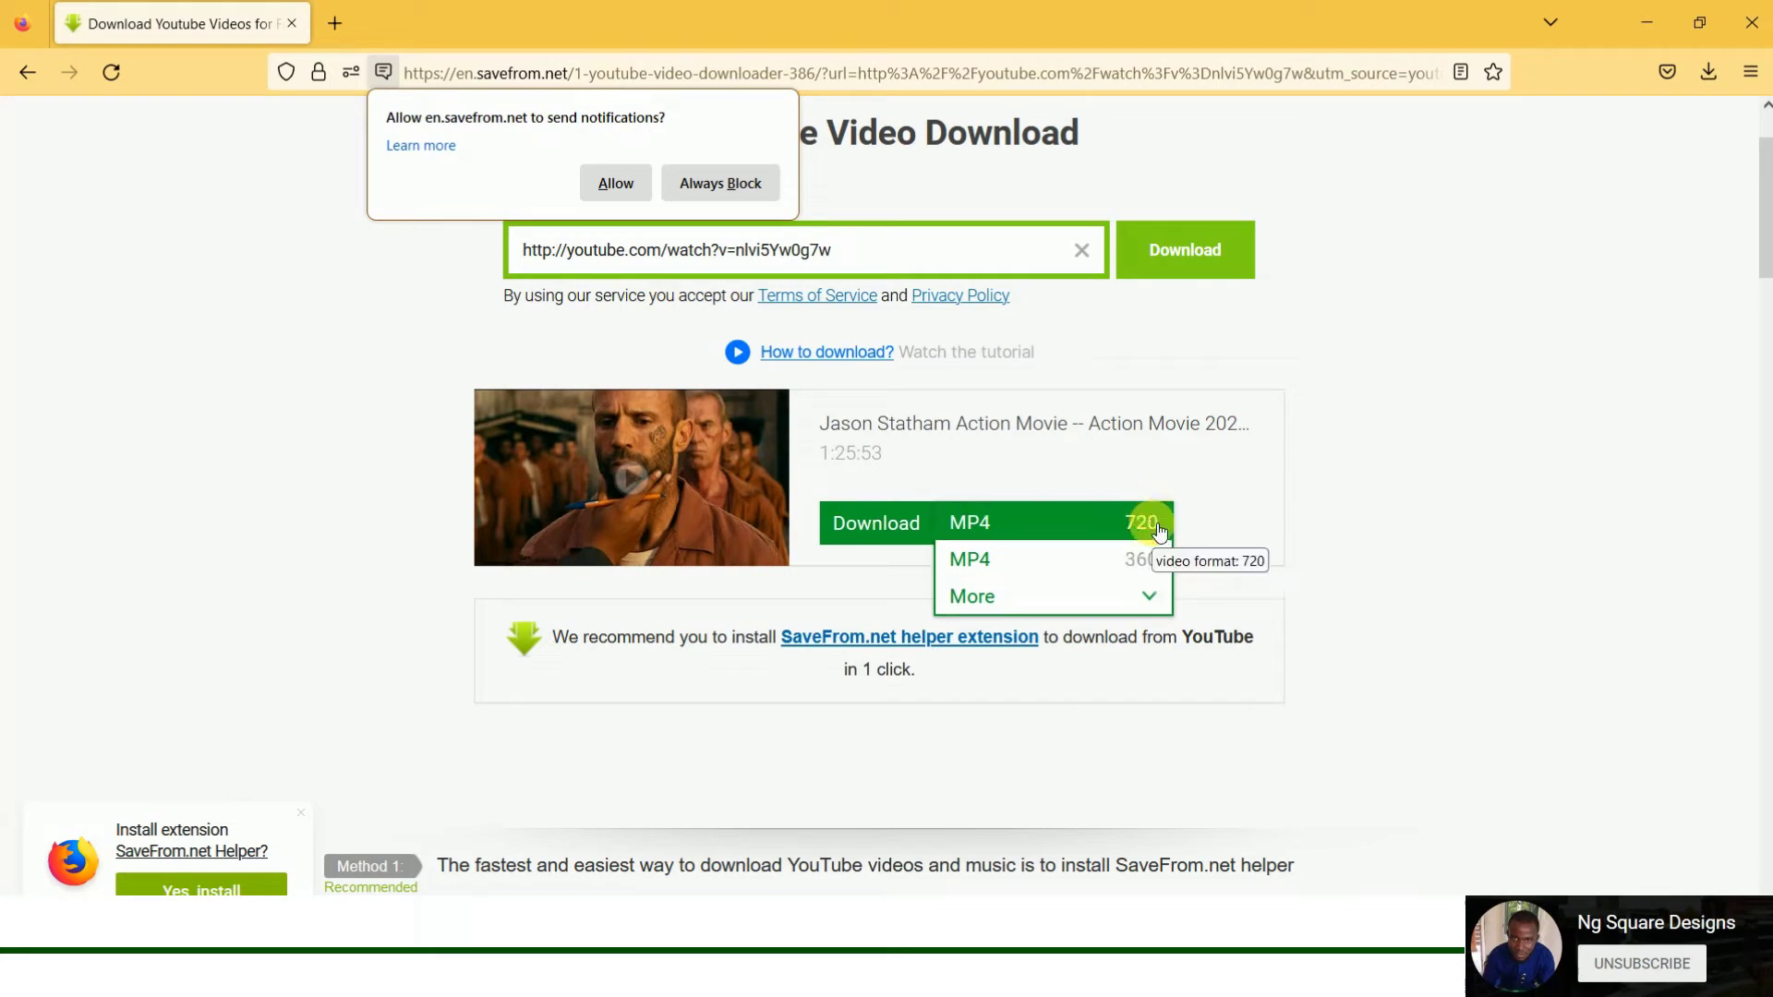
pyautogui.click(1148, 595)
pyautogui.scroll(-3, 1161, 602)
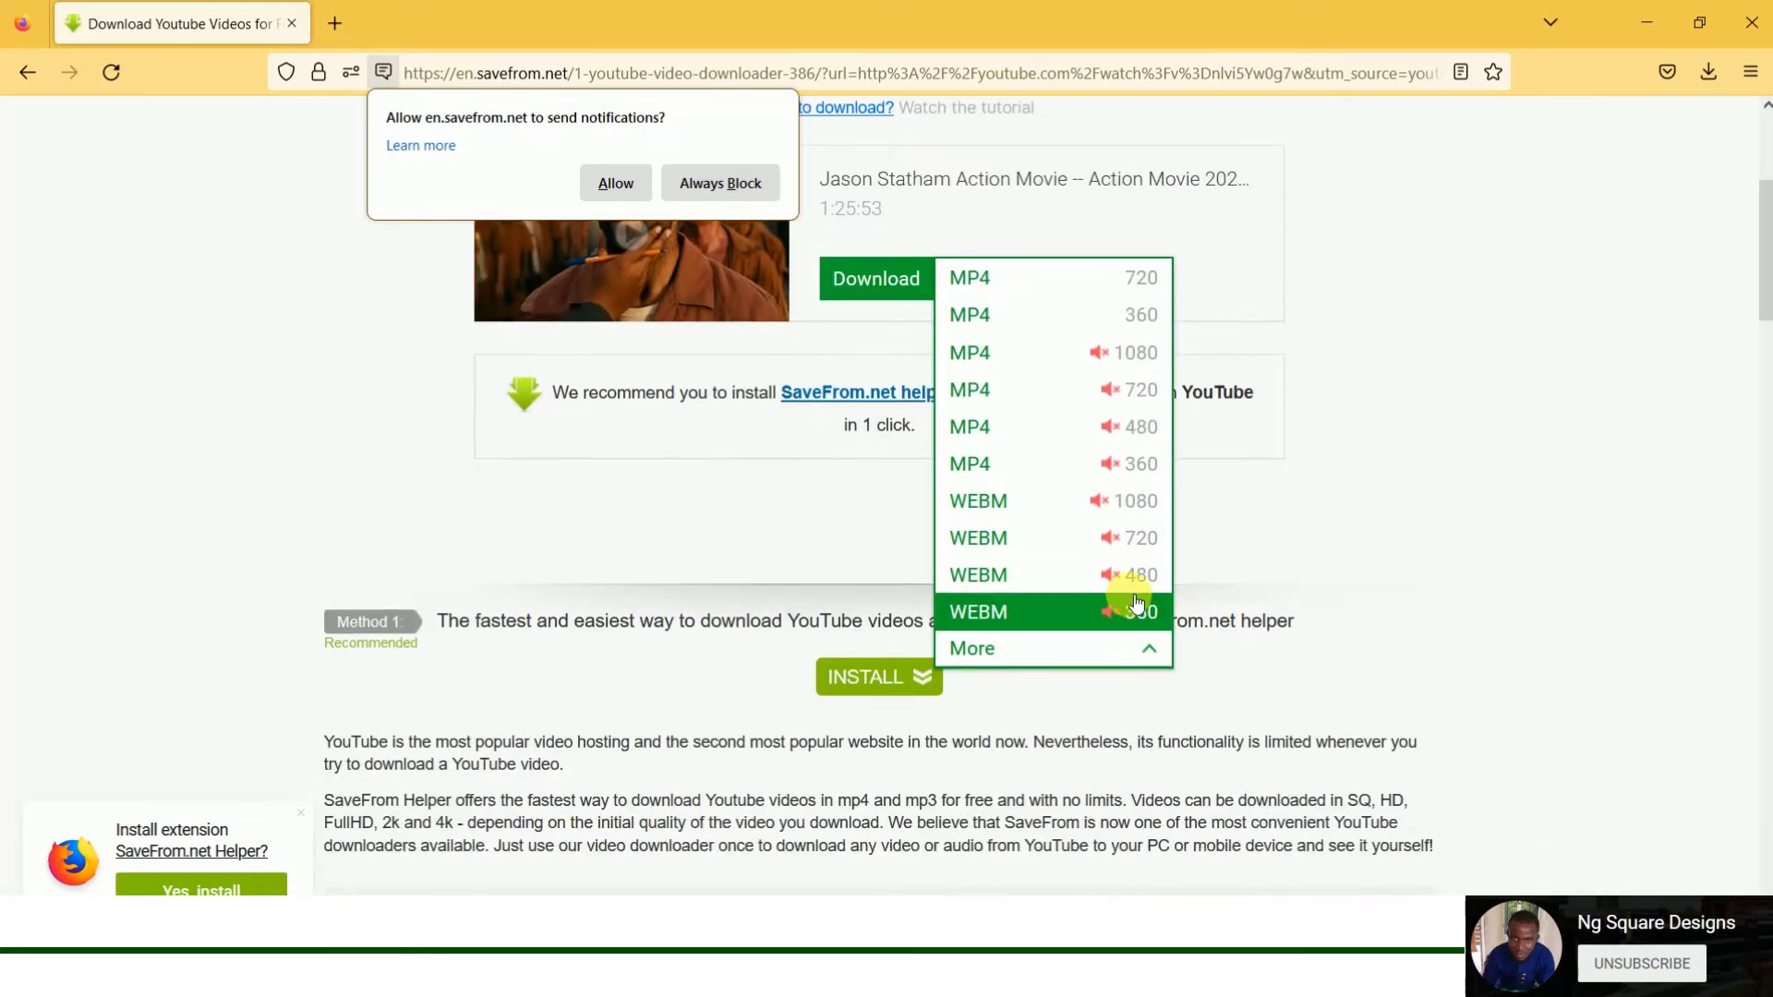
pyautogui.scroll(3, 1133, 504)
pyautogui.scroll(-3, 1120, 708)
pyautogui.scroll(1, 1144, 613)
pyautogui.scroll(5, 1144, 614)
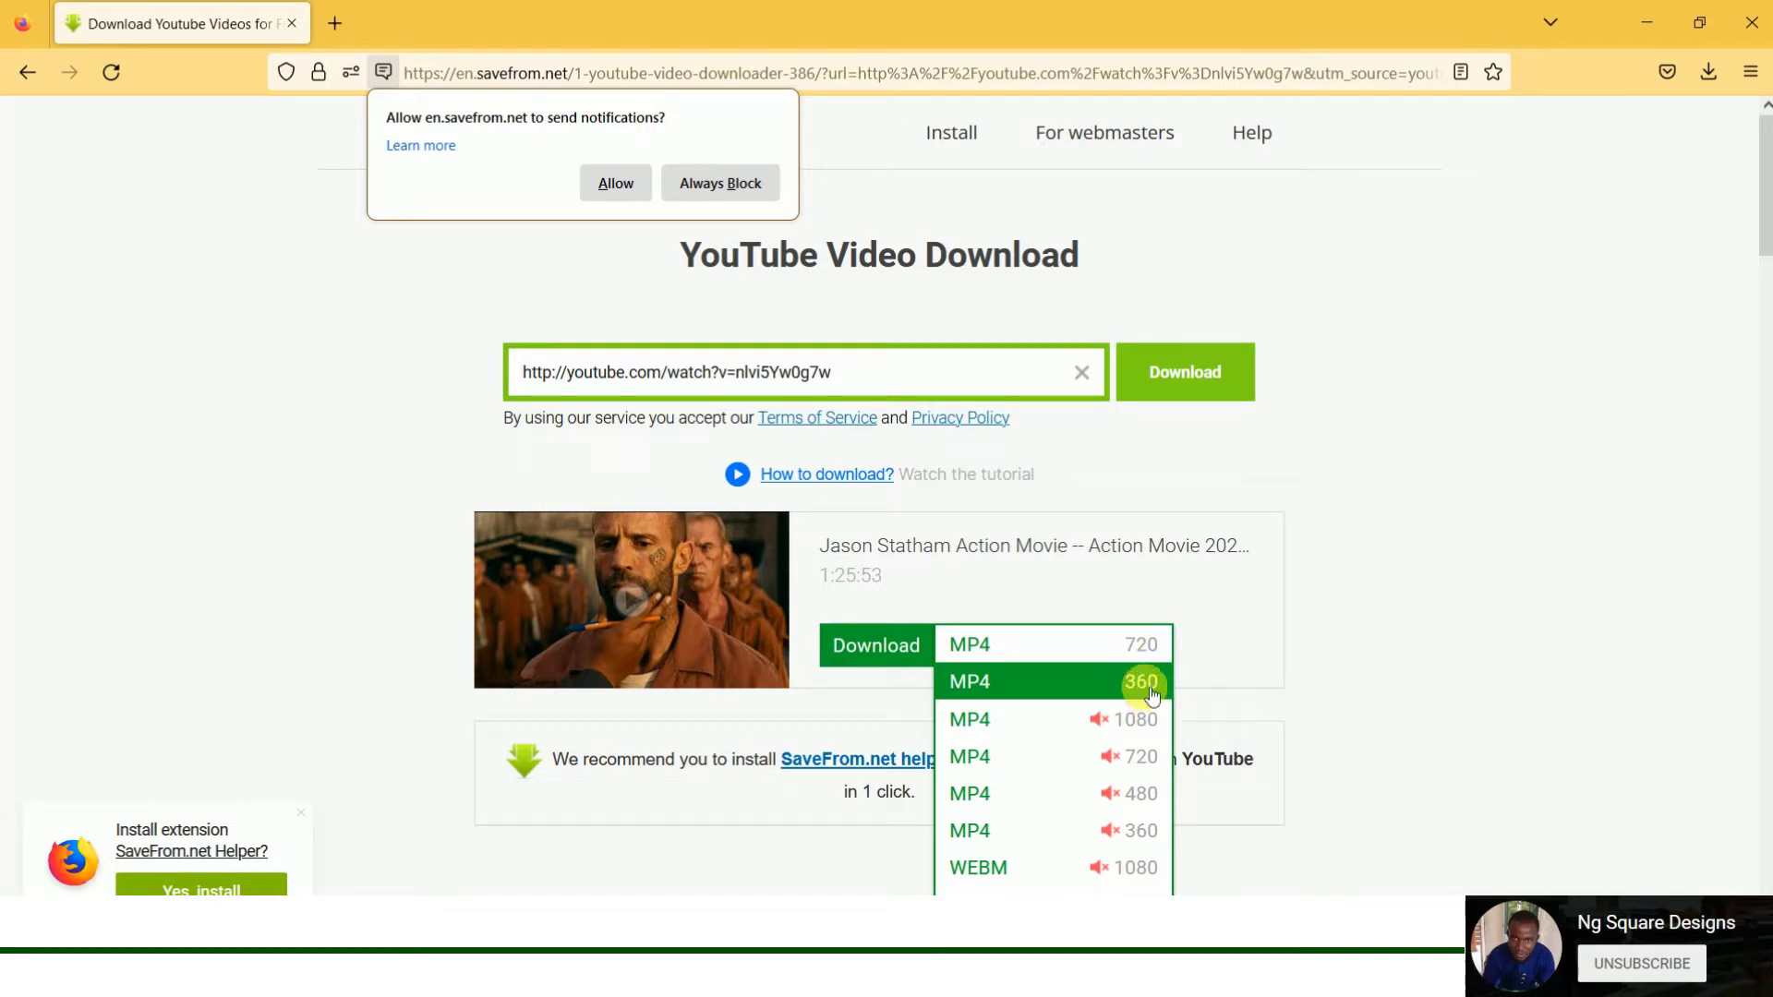
# Step: Start the movie's MP4 720 download, leaving the blank pop-up page and dismissing the SaveFrom.net Helper offer
pyautogui.click(1113, 646)
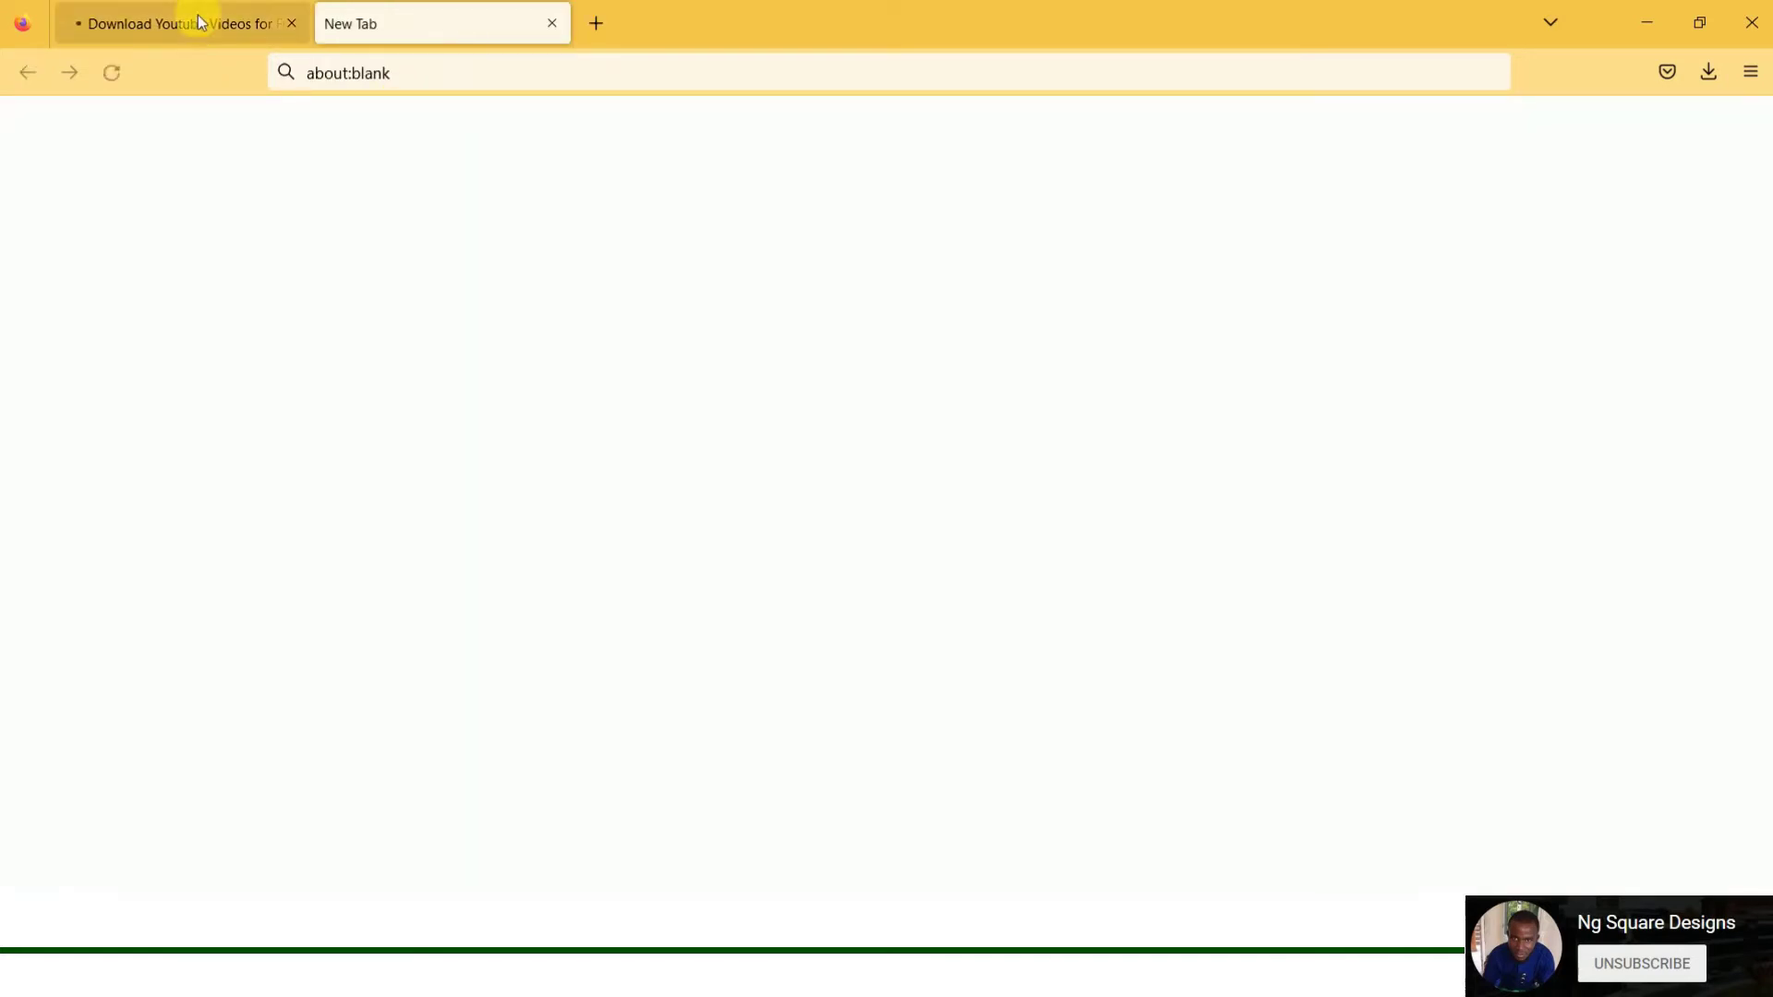
pyautogui.click(202, 21)
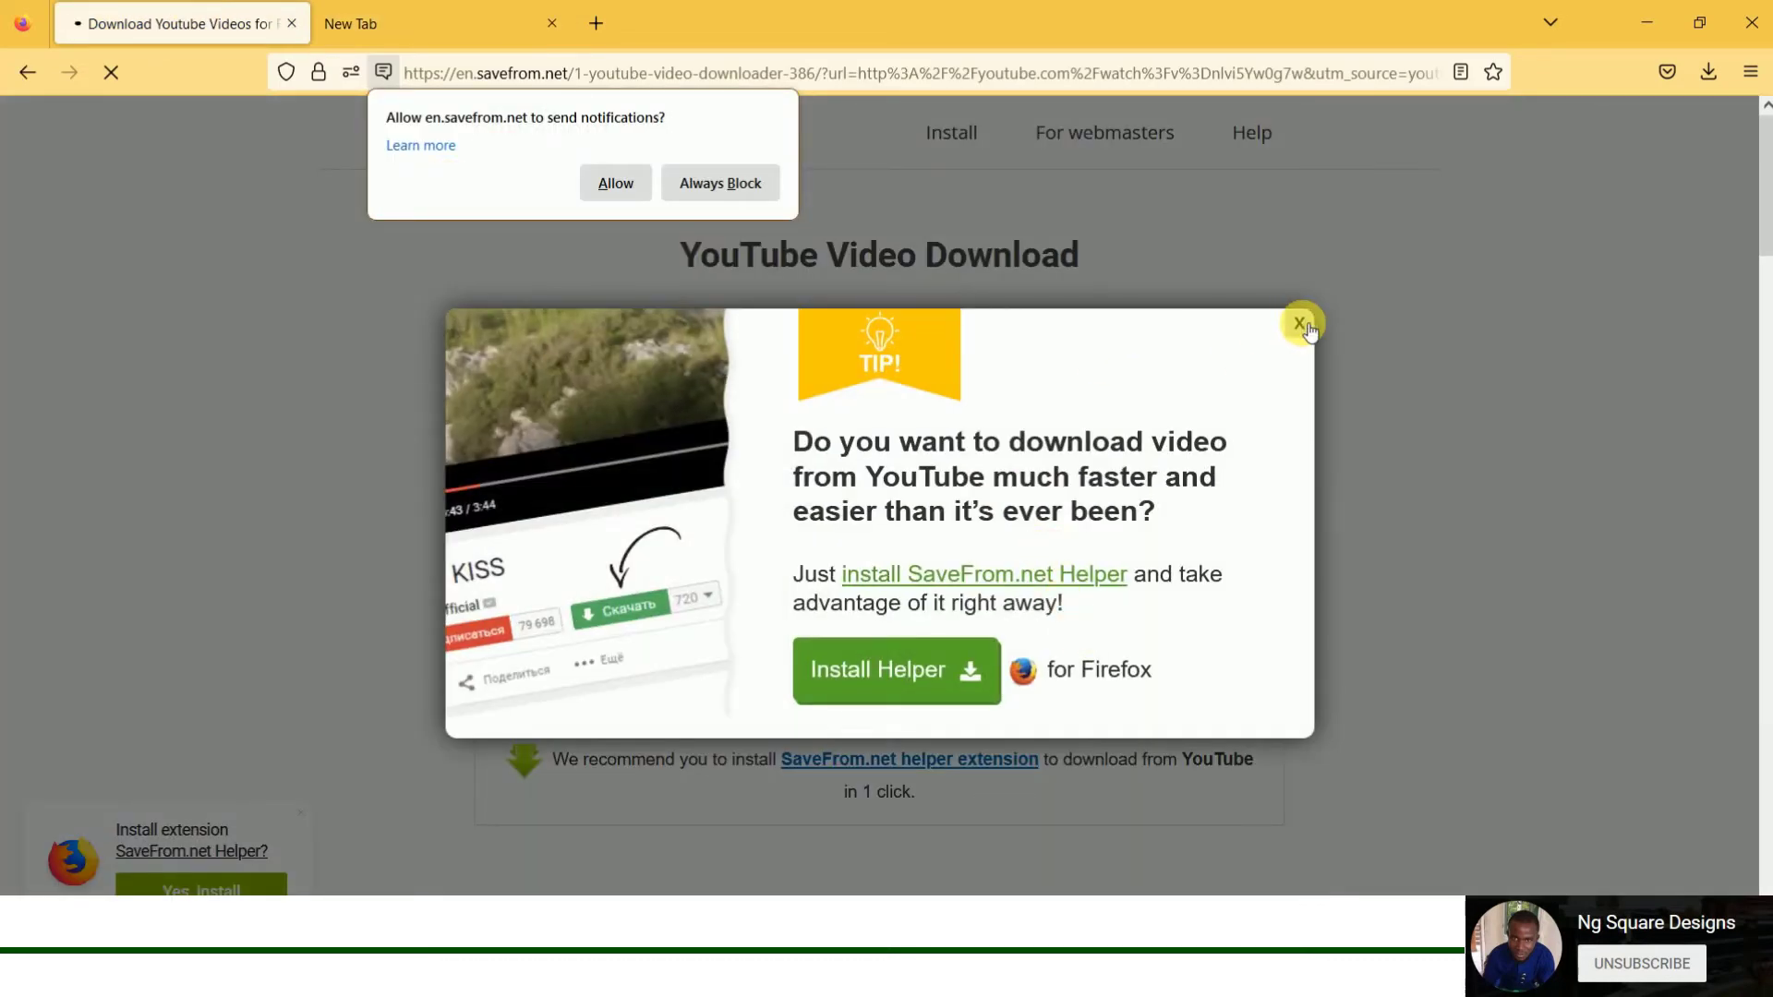
pyautogui.click(1301, 324)
pyautogui.click(877, 644)
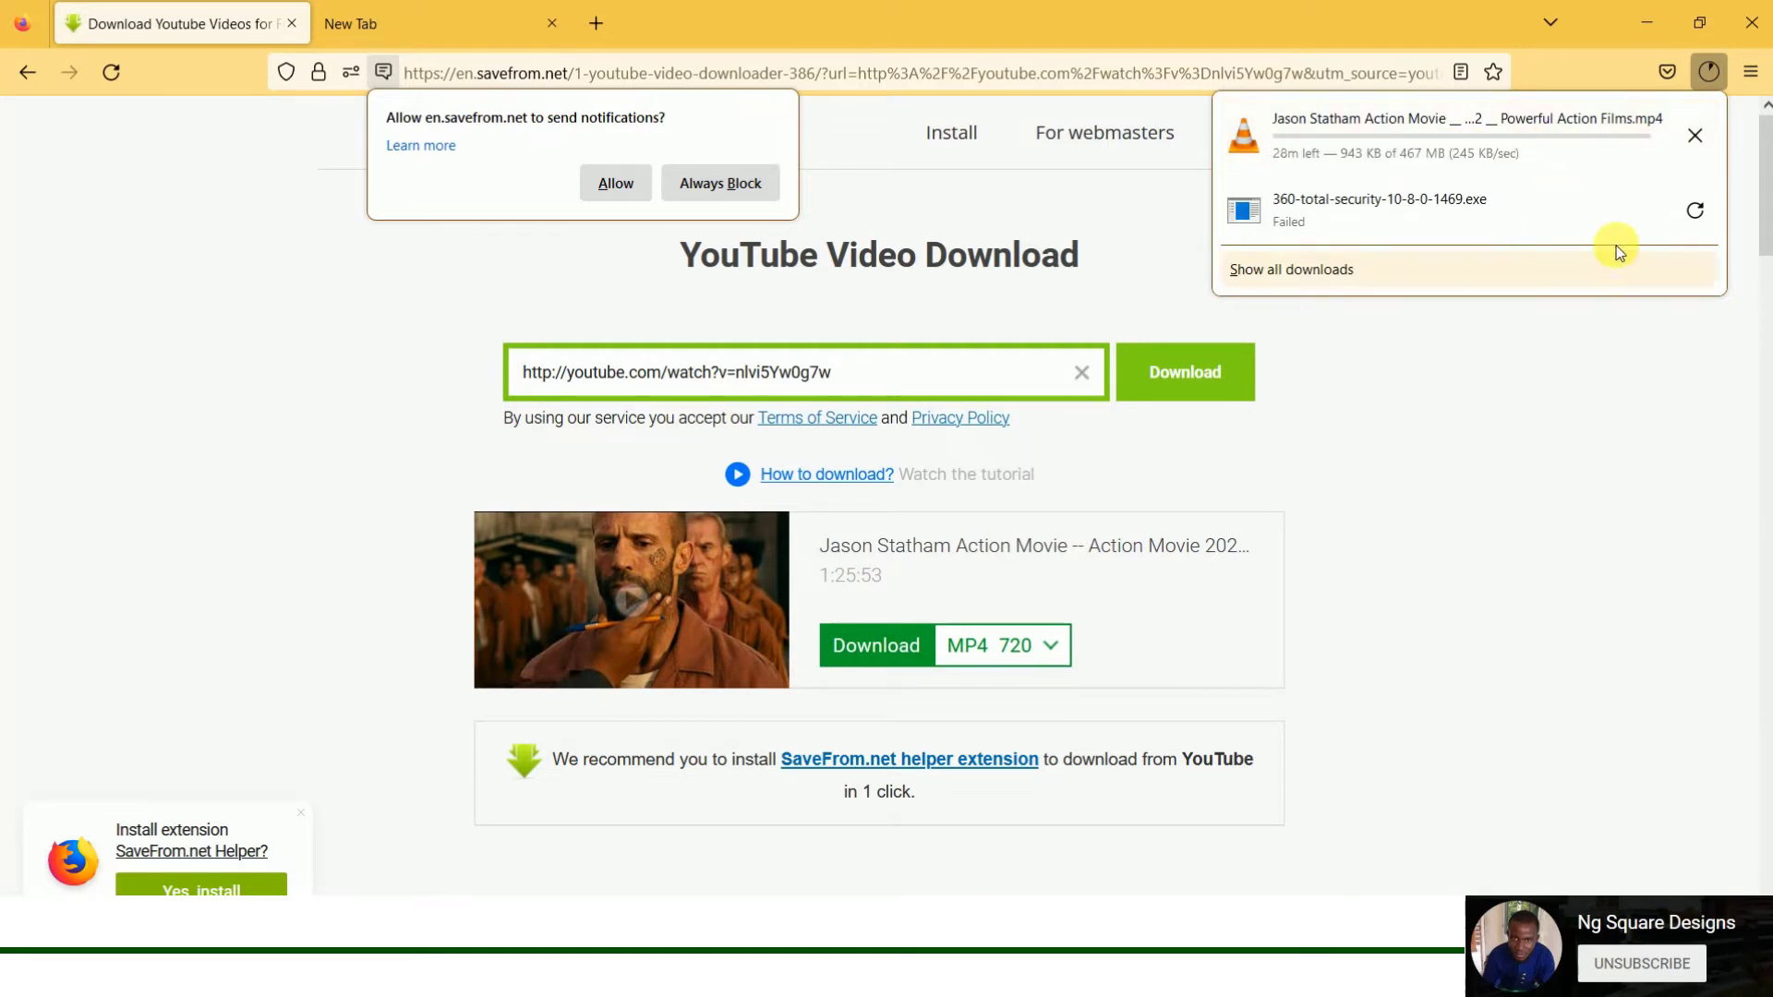
# Step: Cancel the Jason Statham movie's download from the full downloads list and close the list
pyautogui.click(1304, 269)
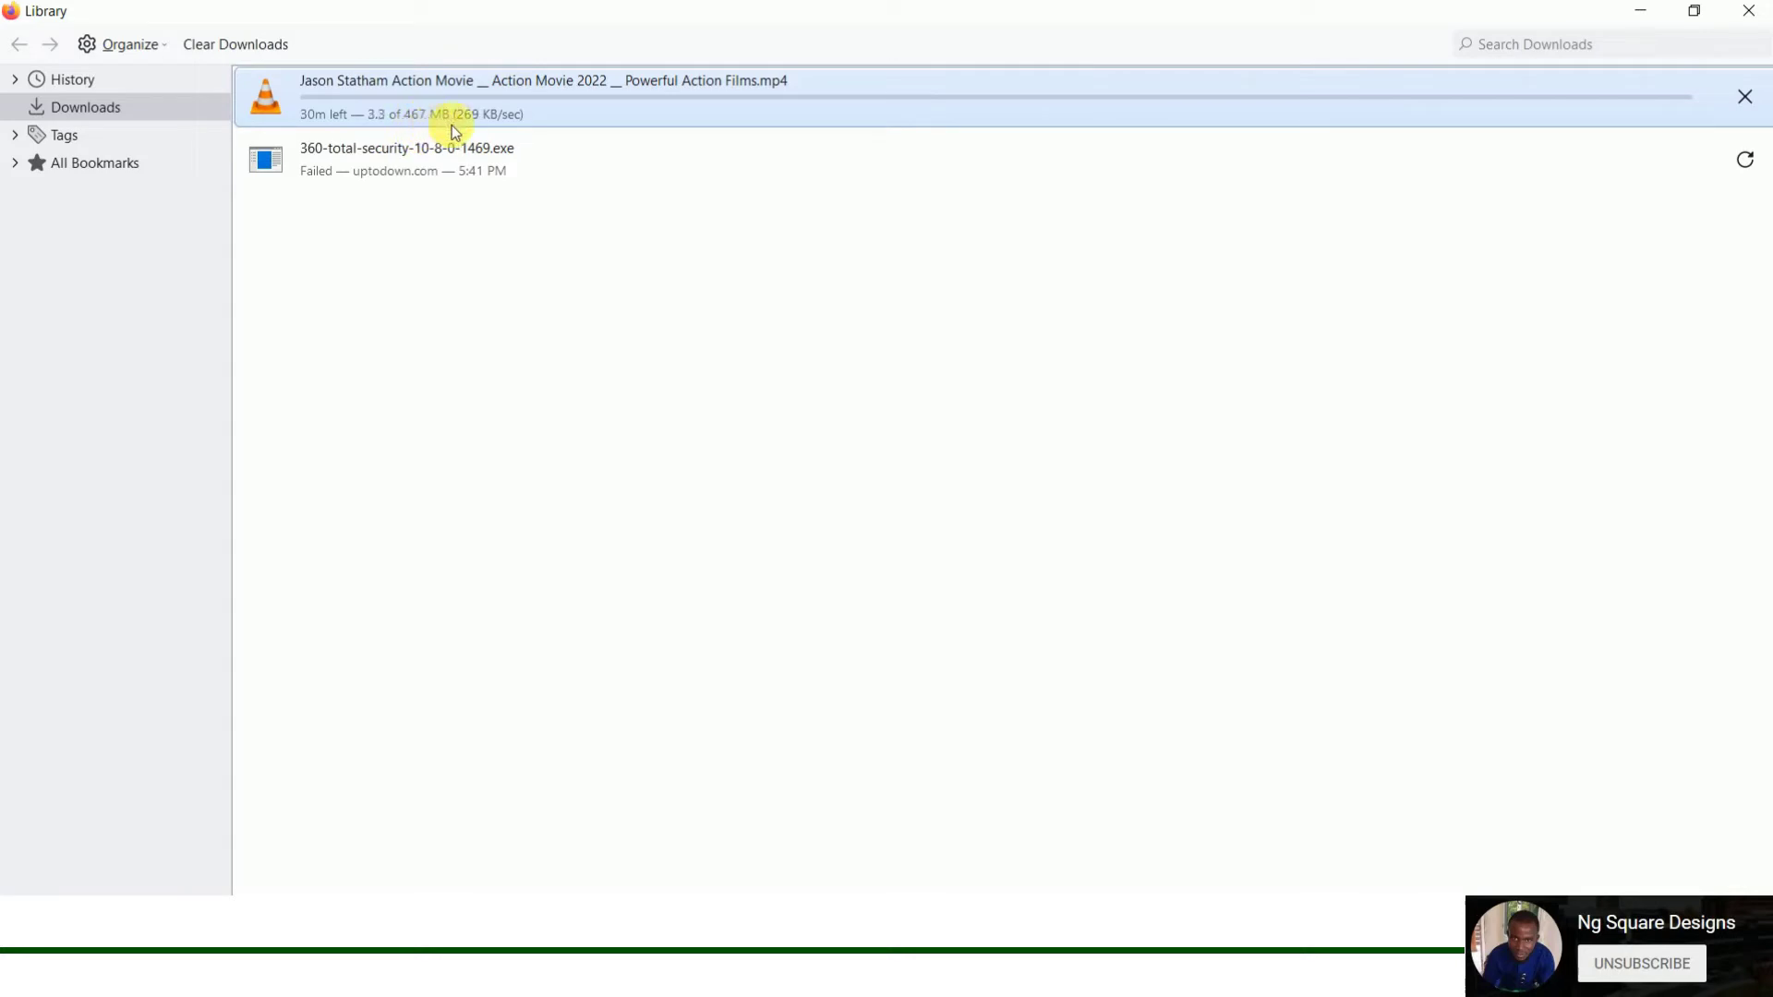
pyautogui.click(1745, 97)
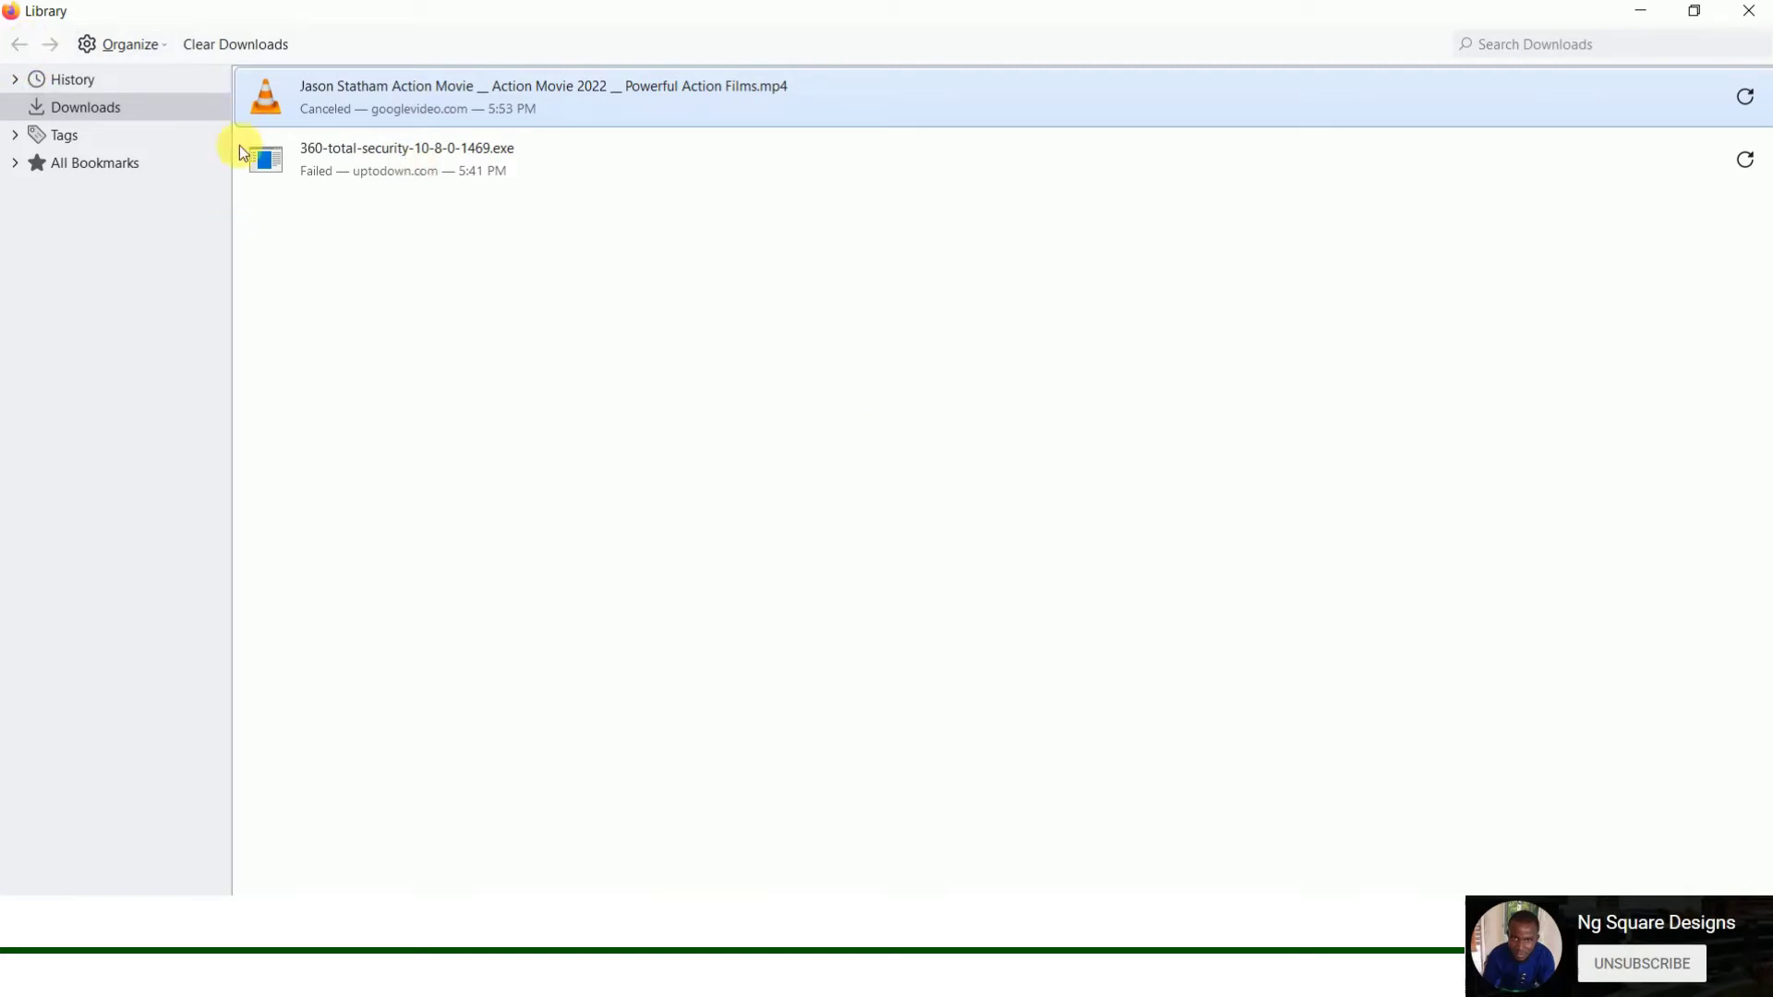
pyautogui.click(1748, 11)
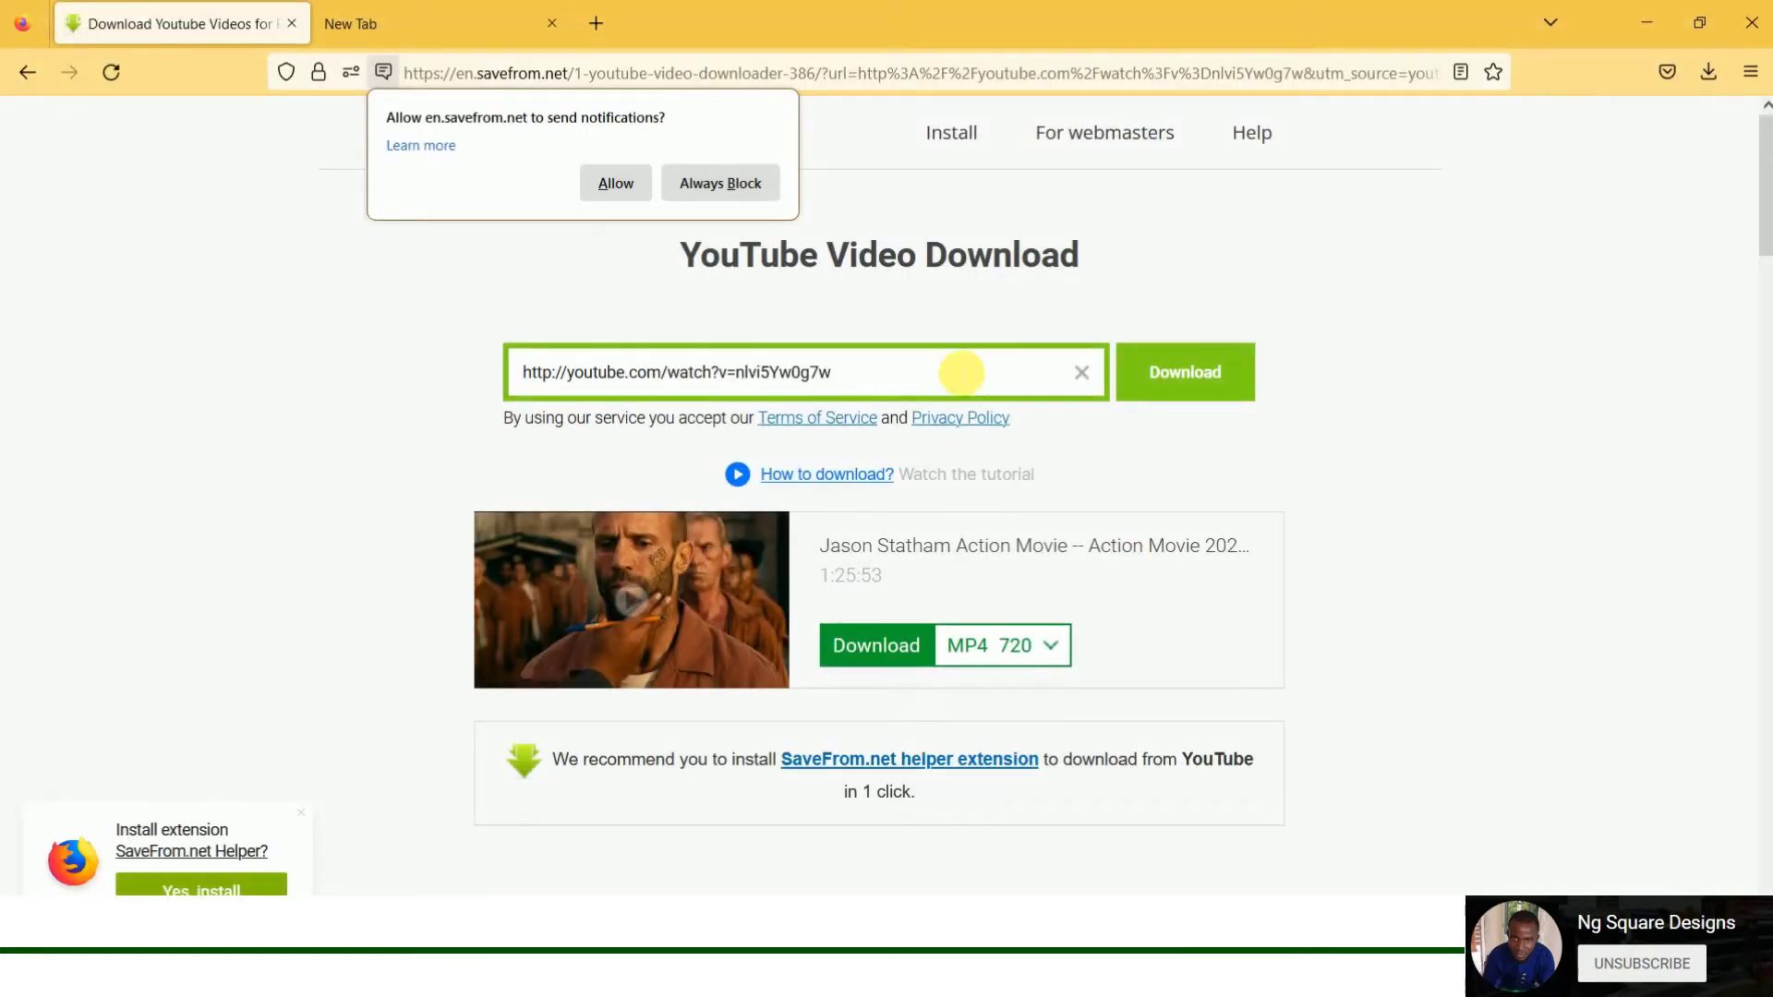
# Step: Open the MP4 360 version of the movie from SaveFrom.net and pause its playback
pyautogui.click(1053, 647)
pyautogui.click(1150, 685)
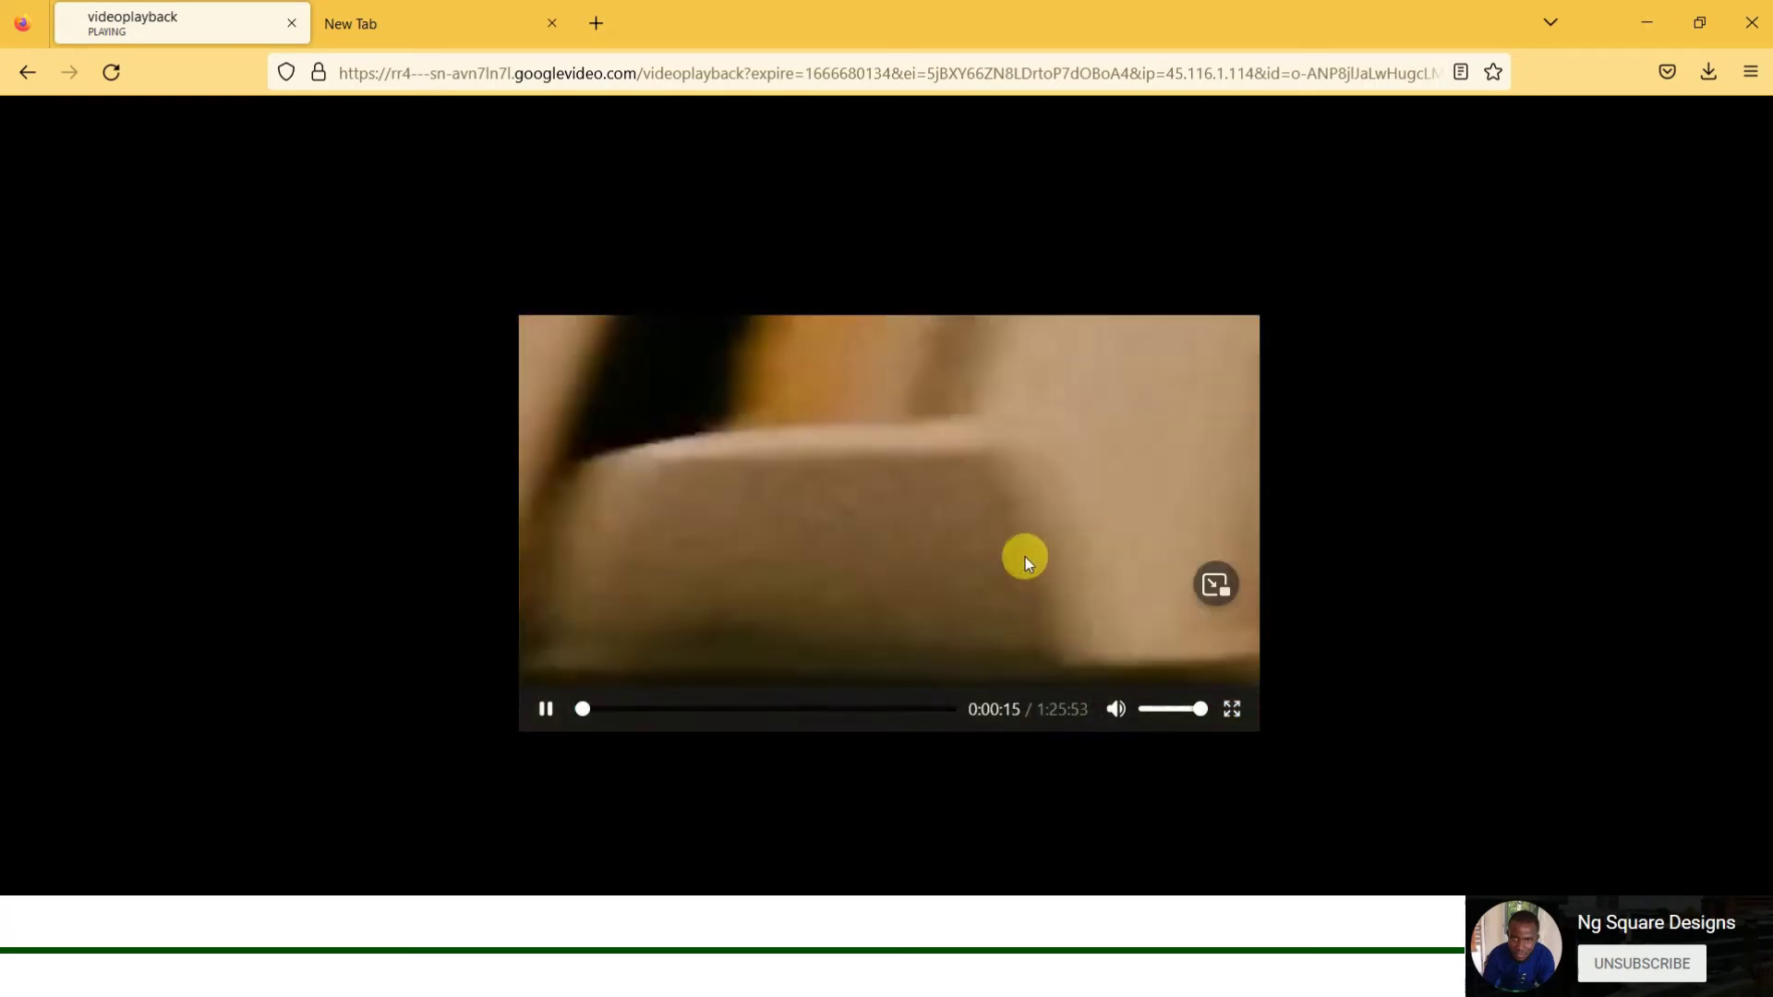
pyautogui.rightClick(1027, 556)
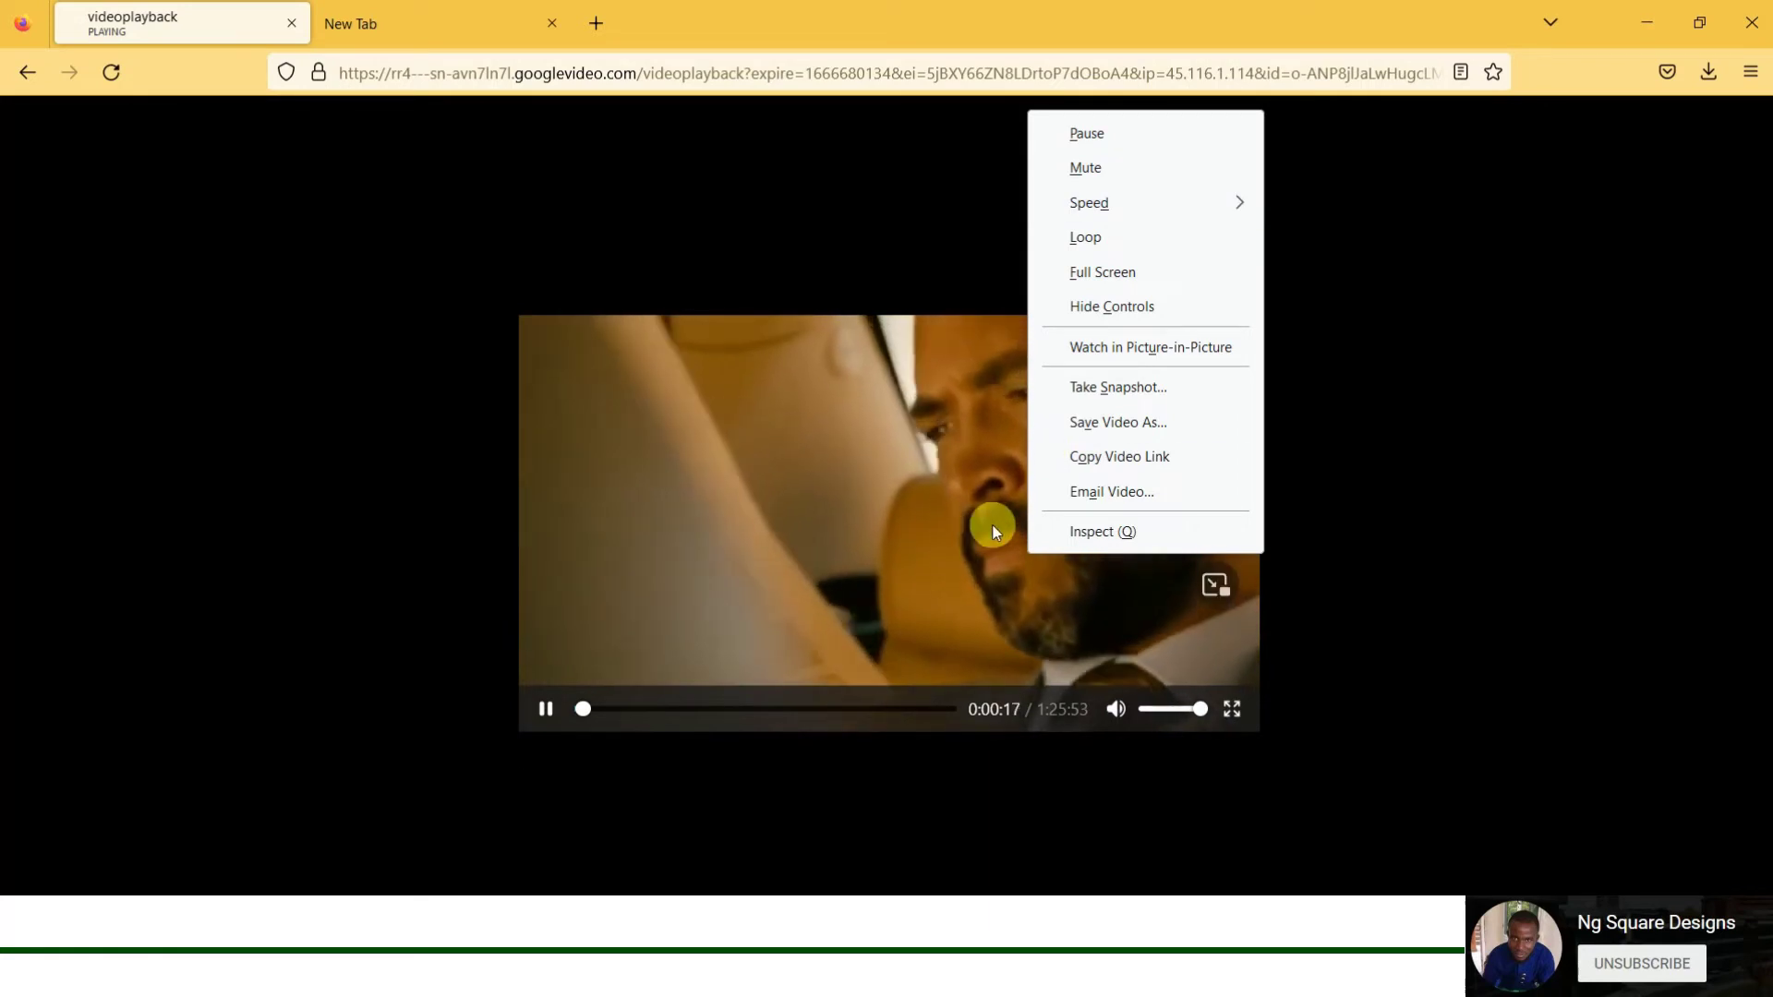
pyautogui.click(970, 512)
pyautogui.click(970, 513)
# Step: Save the paused video to the Downloads folder as an MP4 file named videoplayback
pyautogui.rightClick(994, 503)
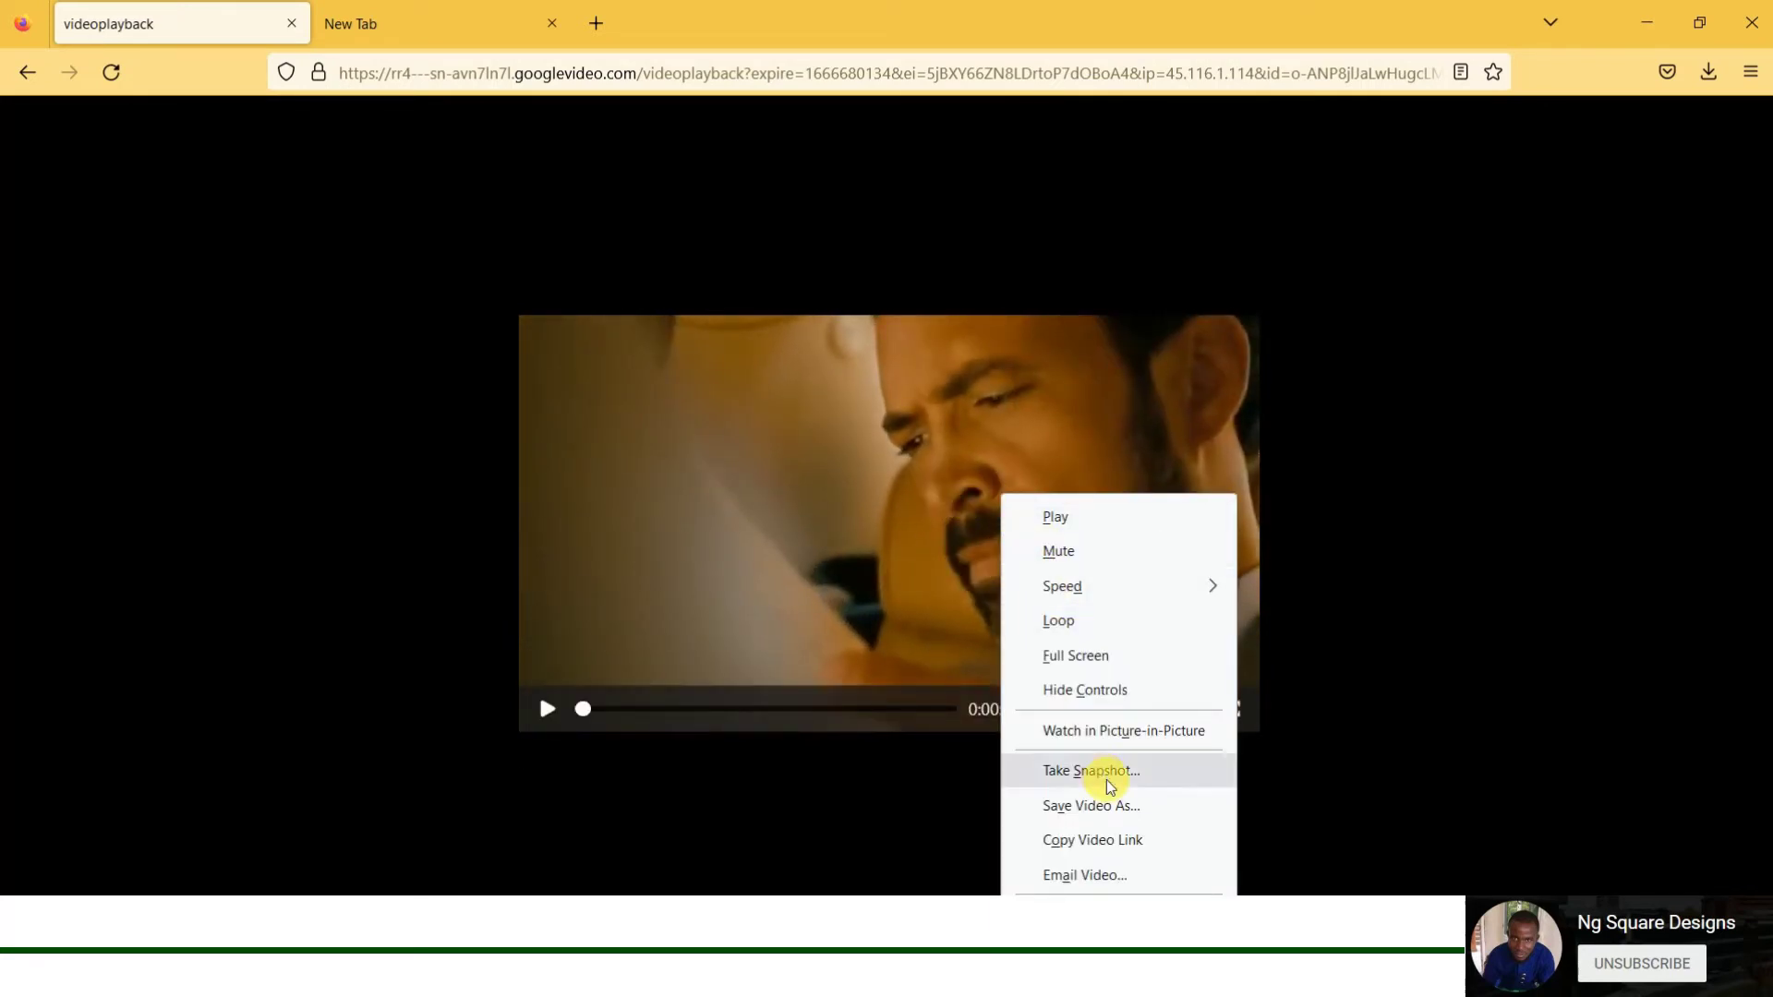
pyautogui.click(1135, 798)
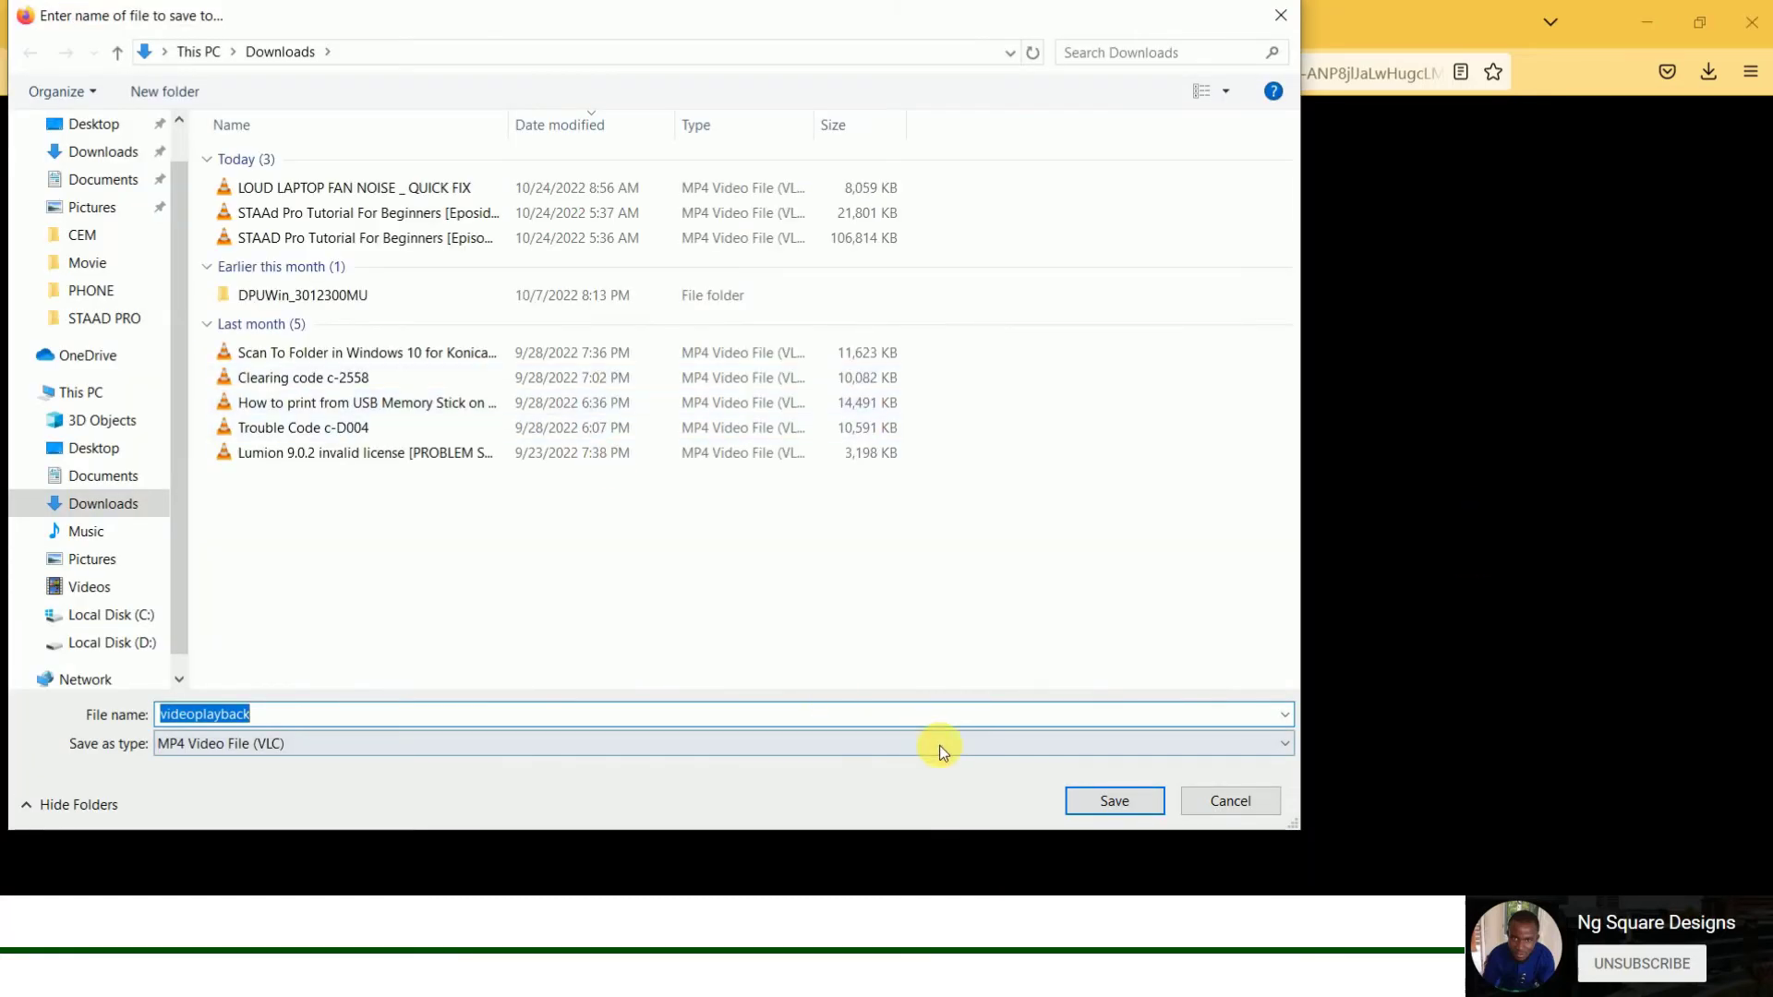
pyautogui.click(1111, 801)
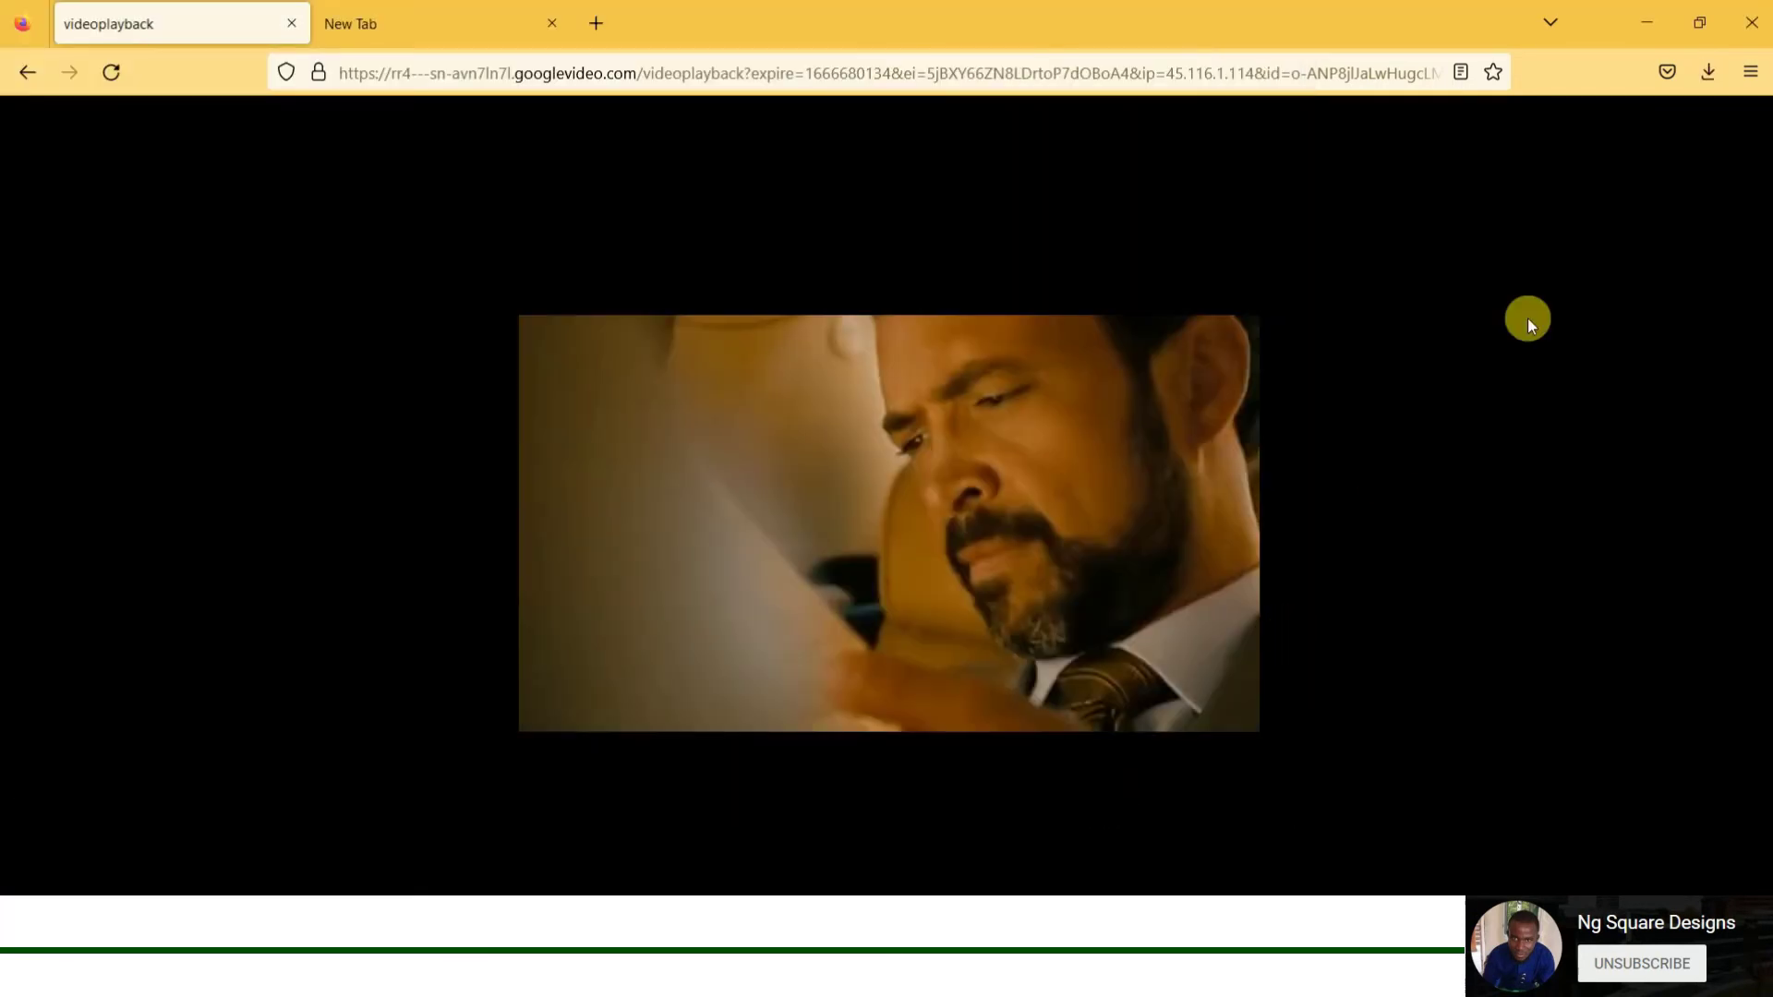
# Step: Cancel the videoplayback.mp4 download from the full downloads list and close the list
pyautogui.click(1717, 69)
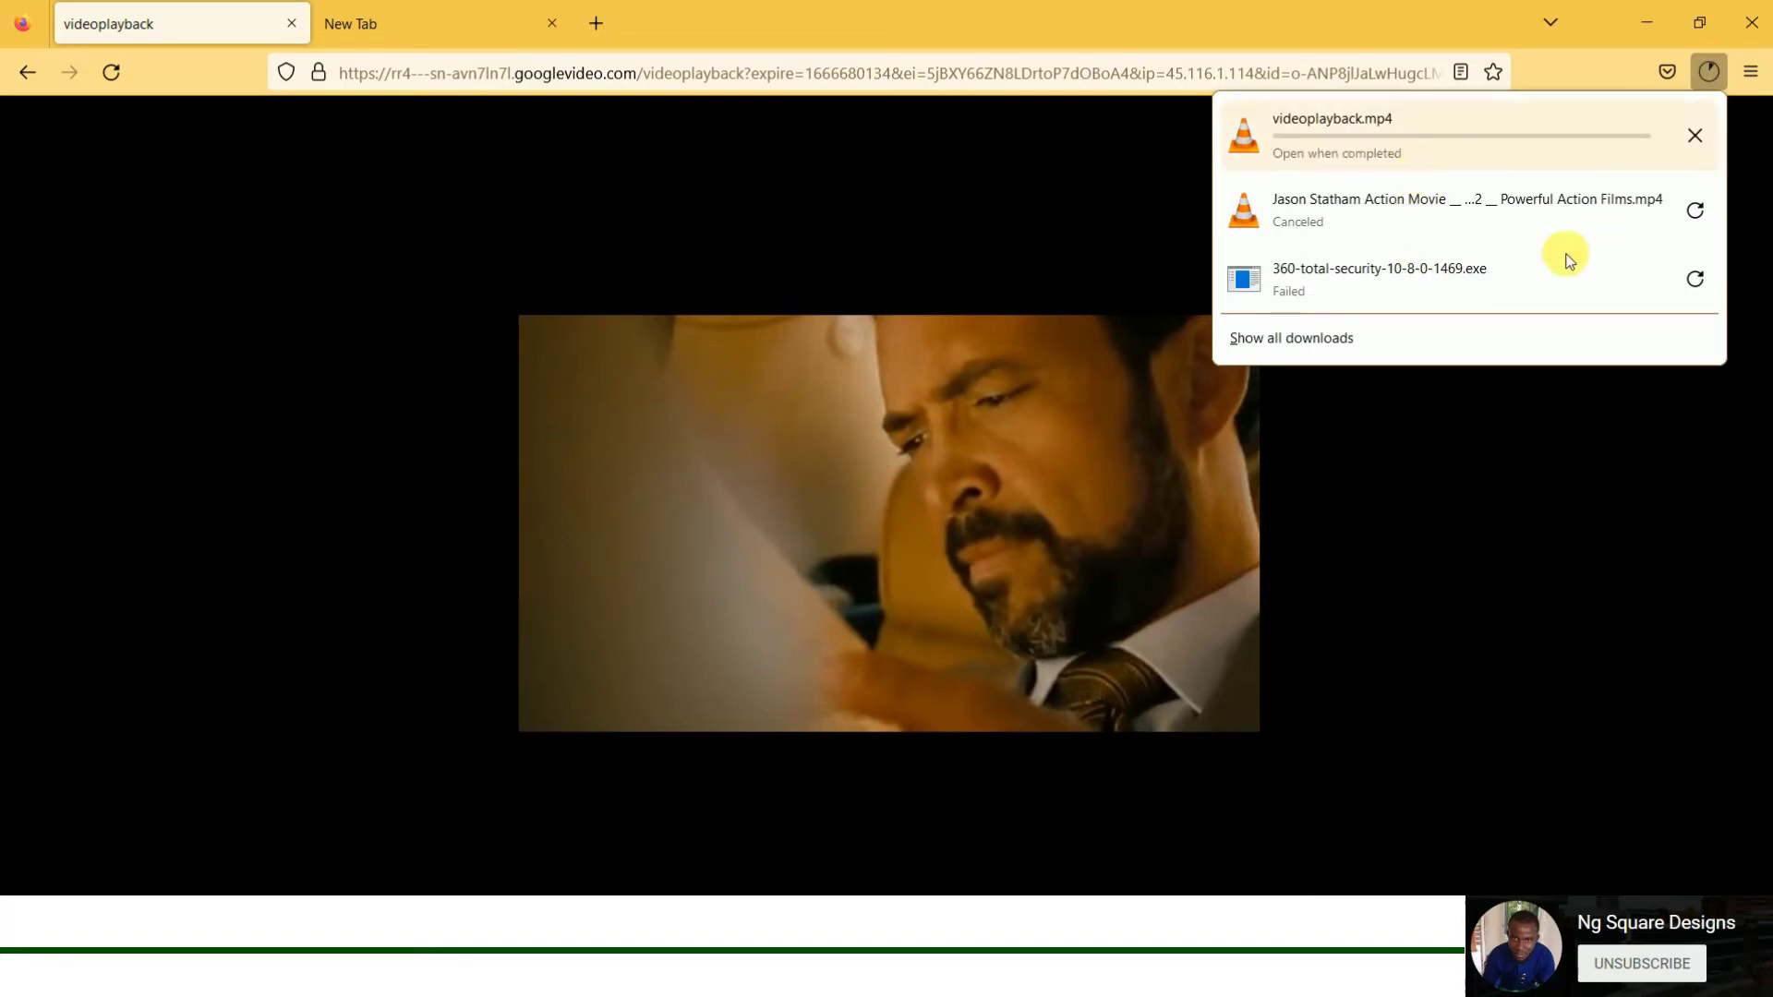
pyautogui.click(1338, 338)
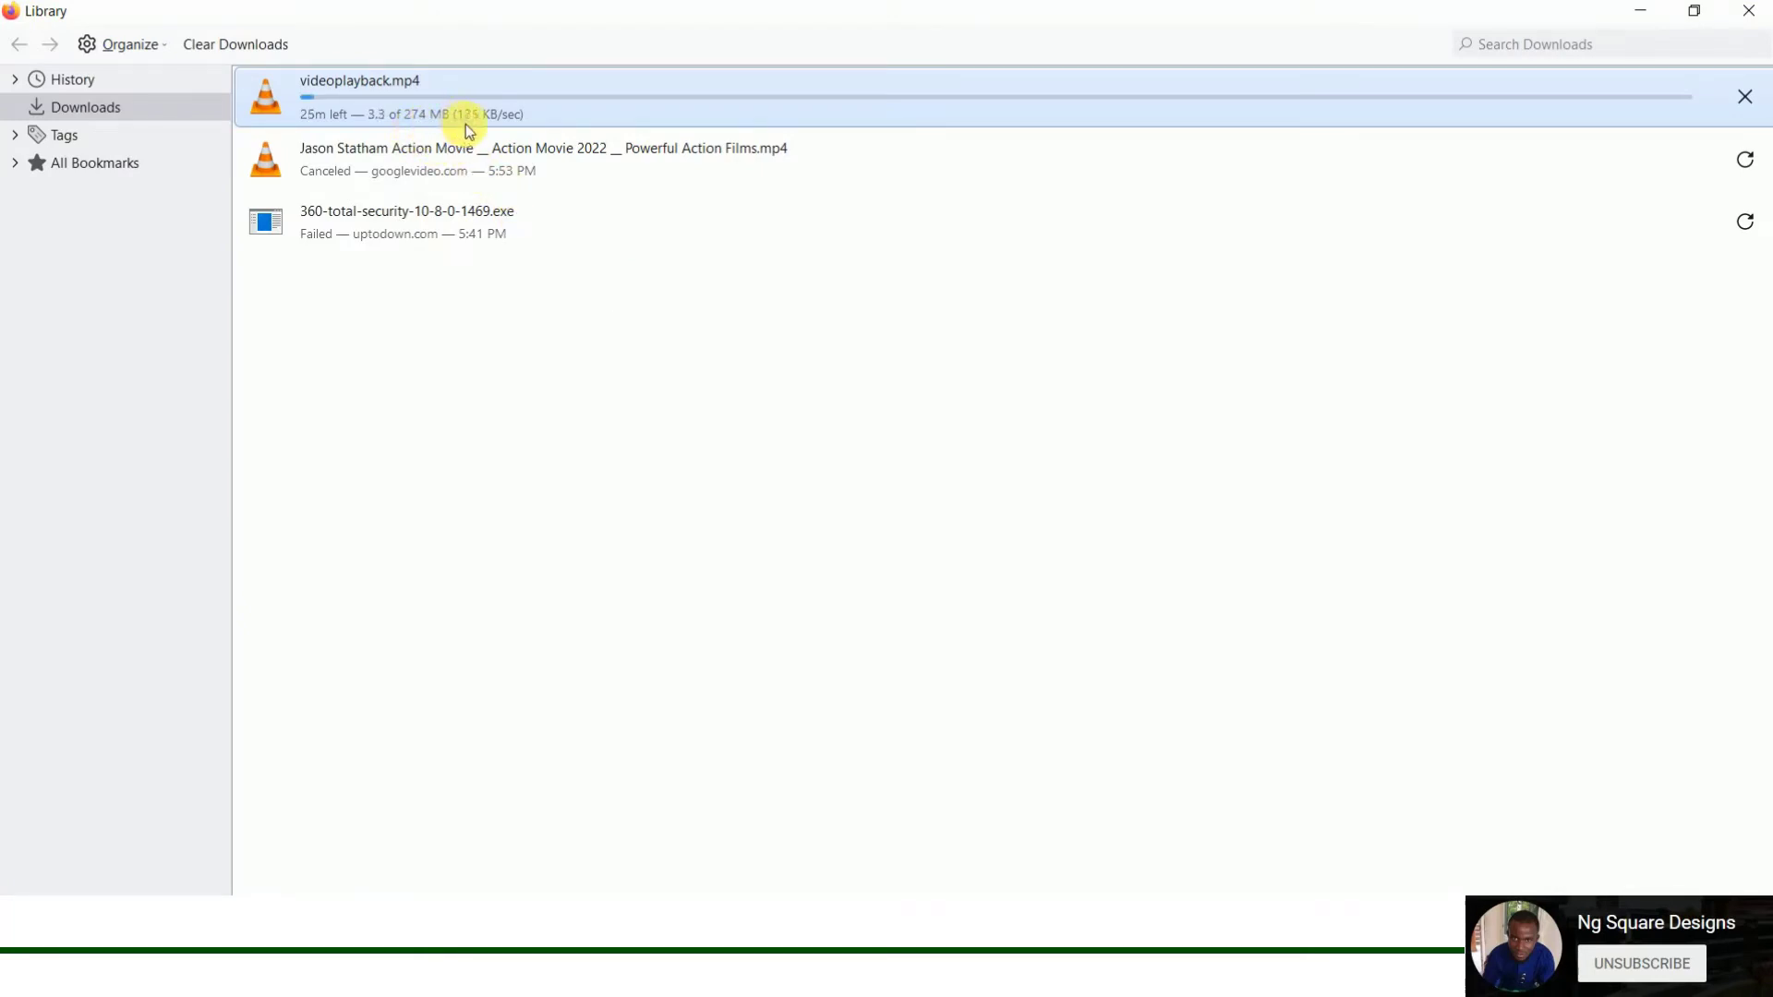
pyautogui.click(1748, 97)
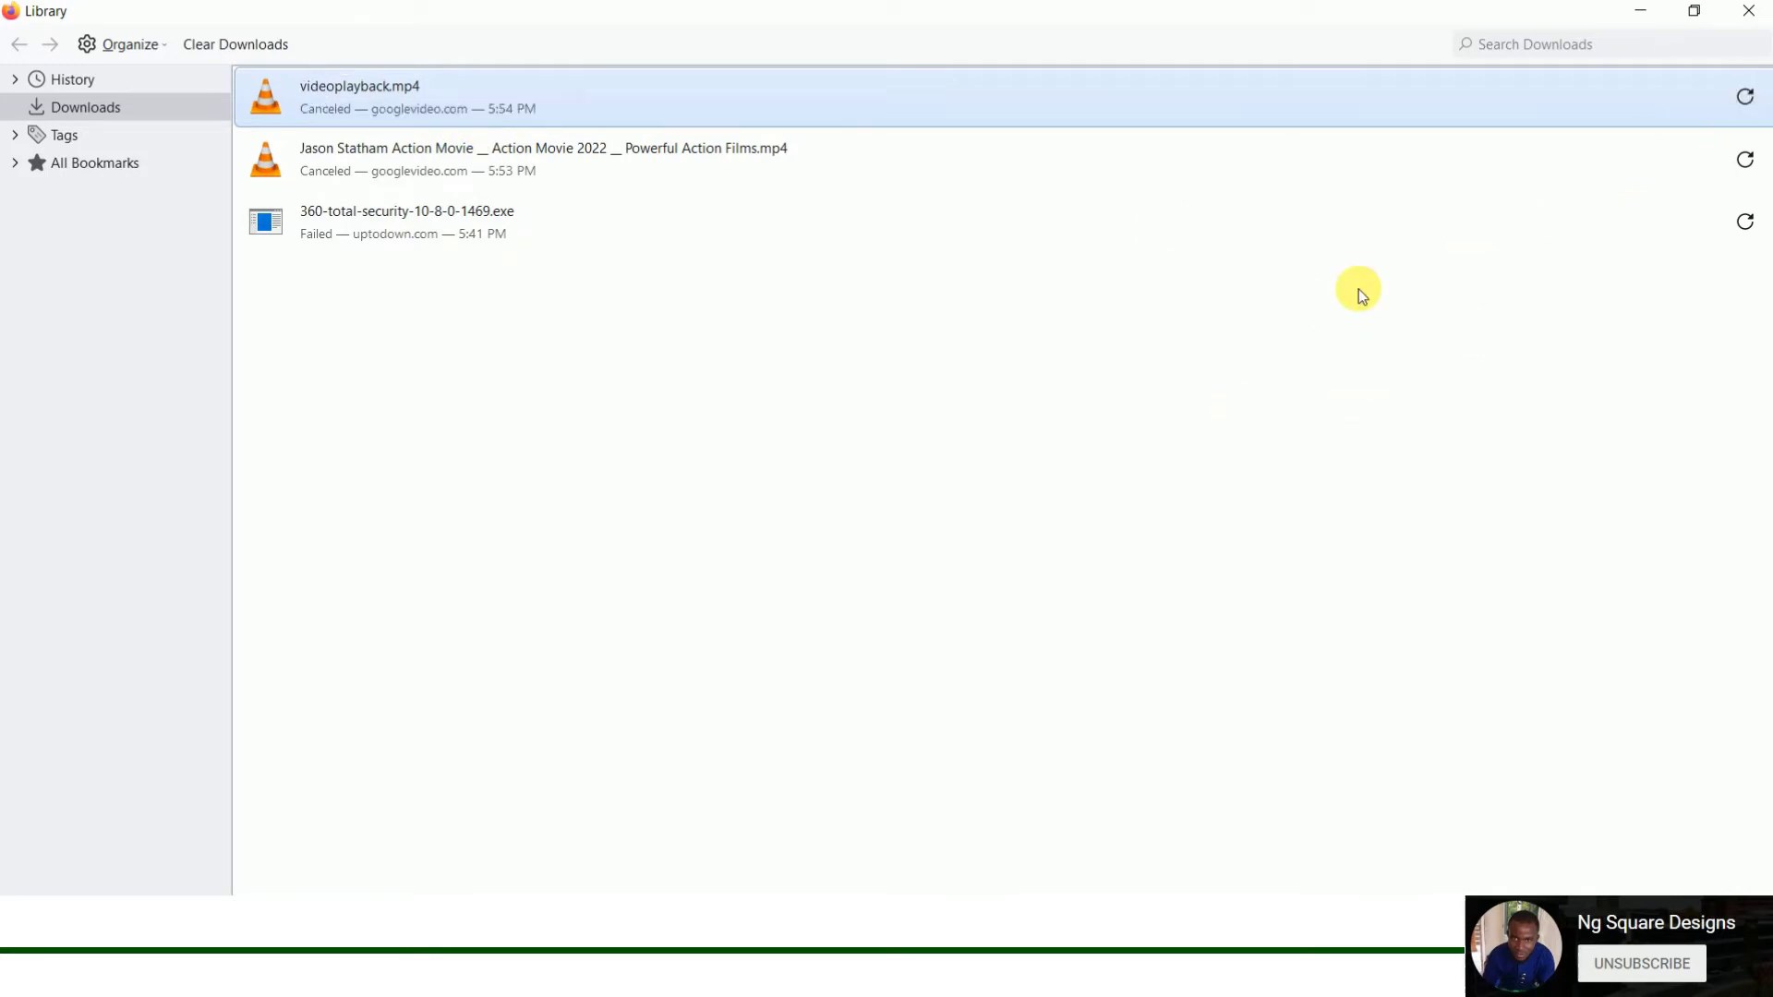
pyautogui.click(1747, 12)
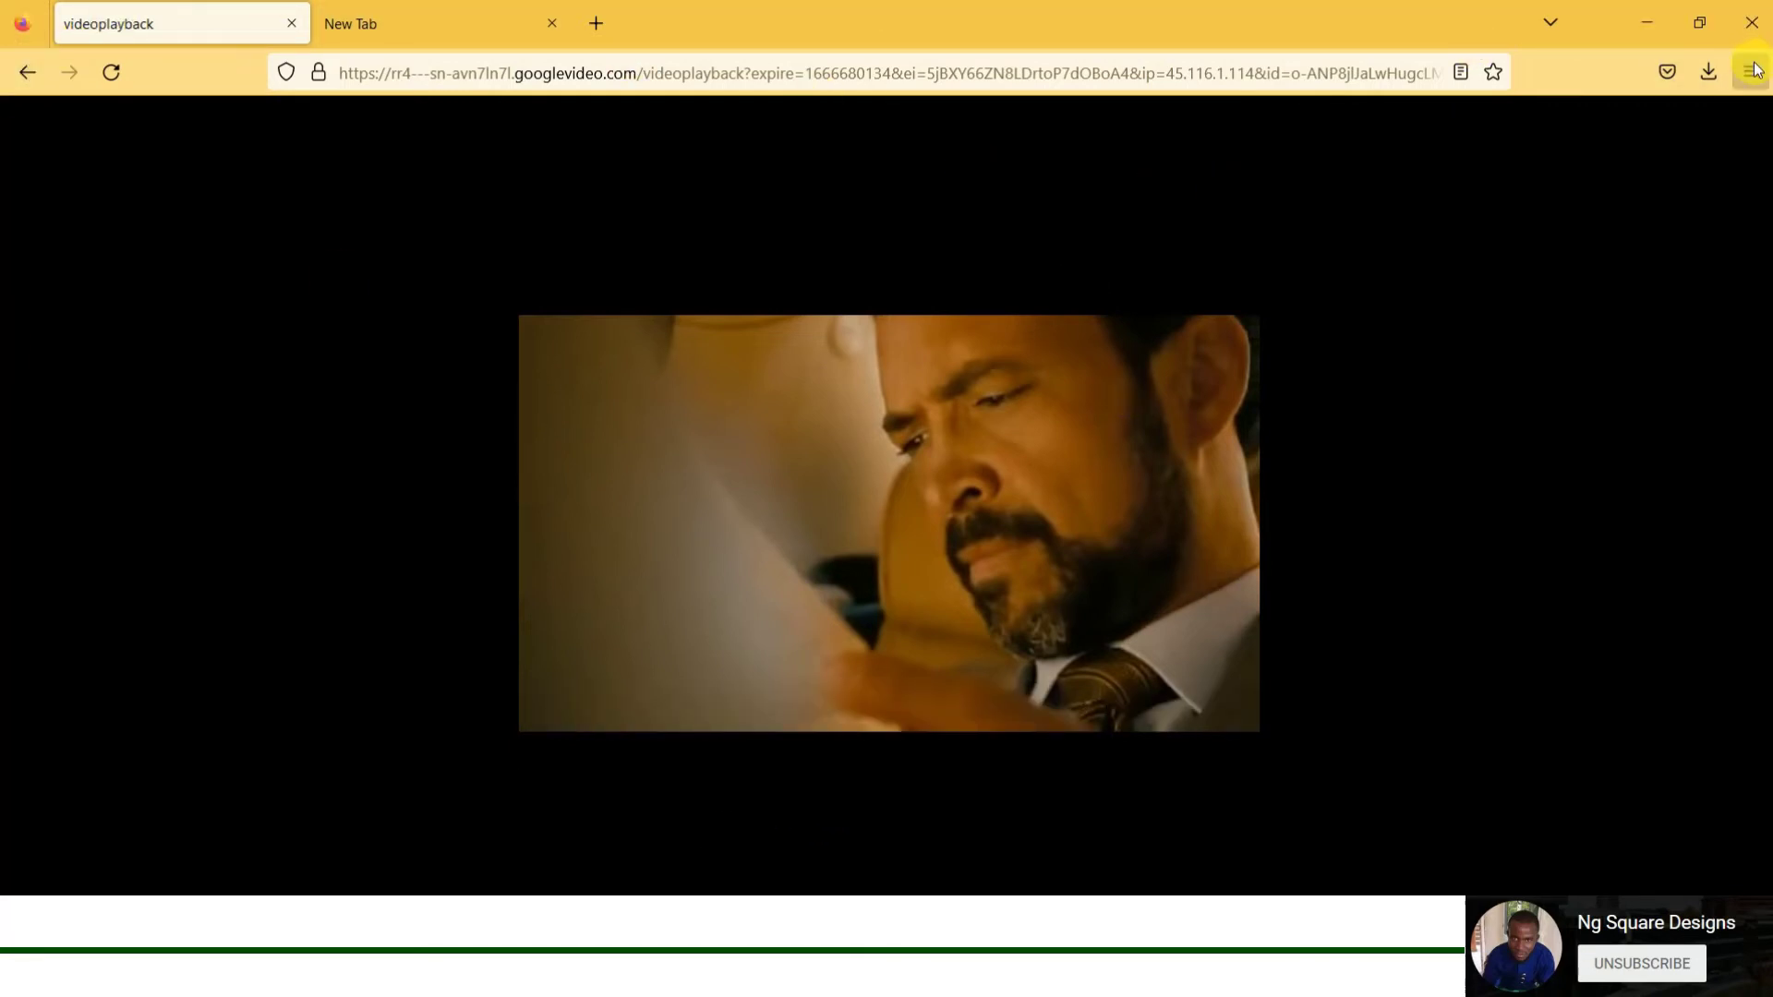
# Step: Close the Firefox window and dismiss its closing dialog
pyautogui.click(1747, 27)
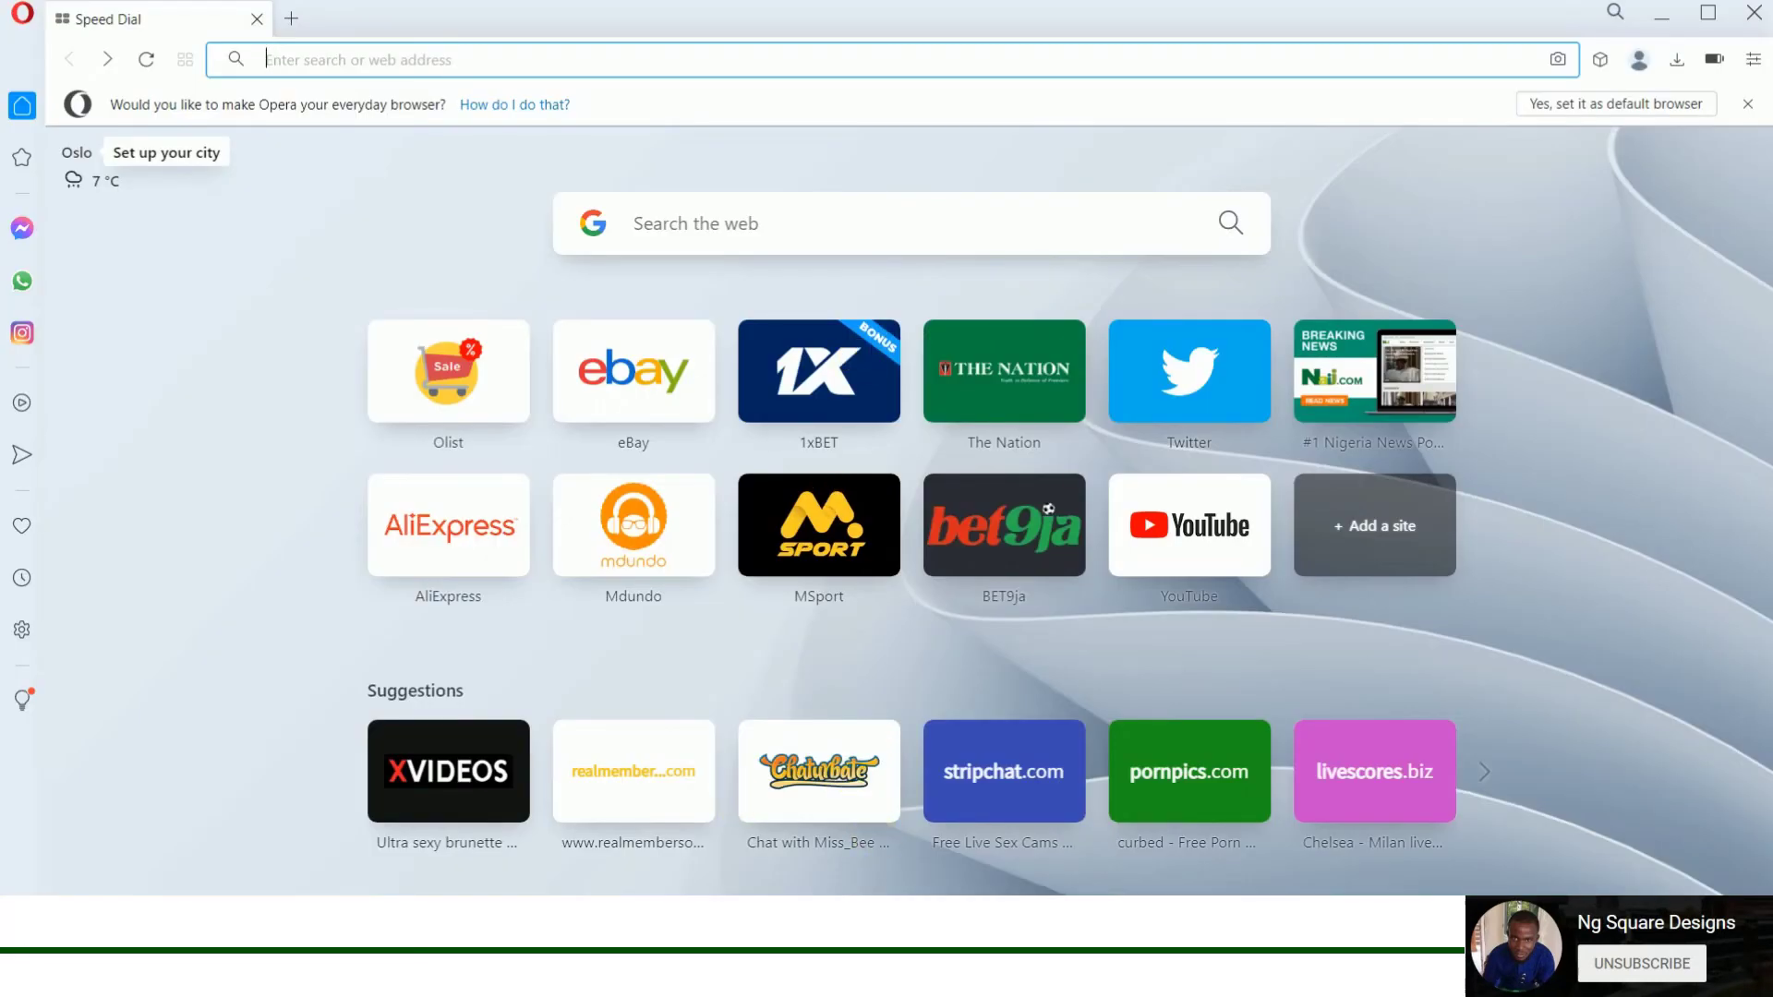
pyautogui.hotkey('alt', 'F4')
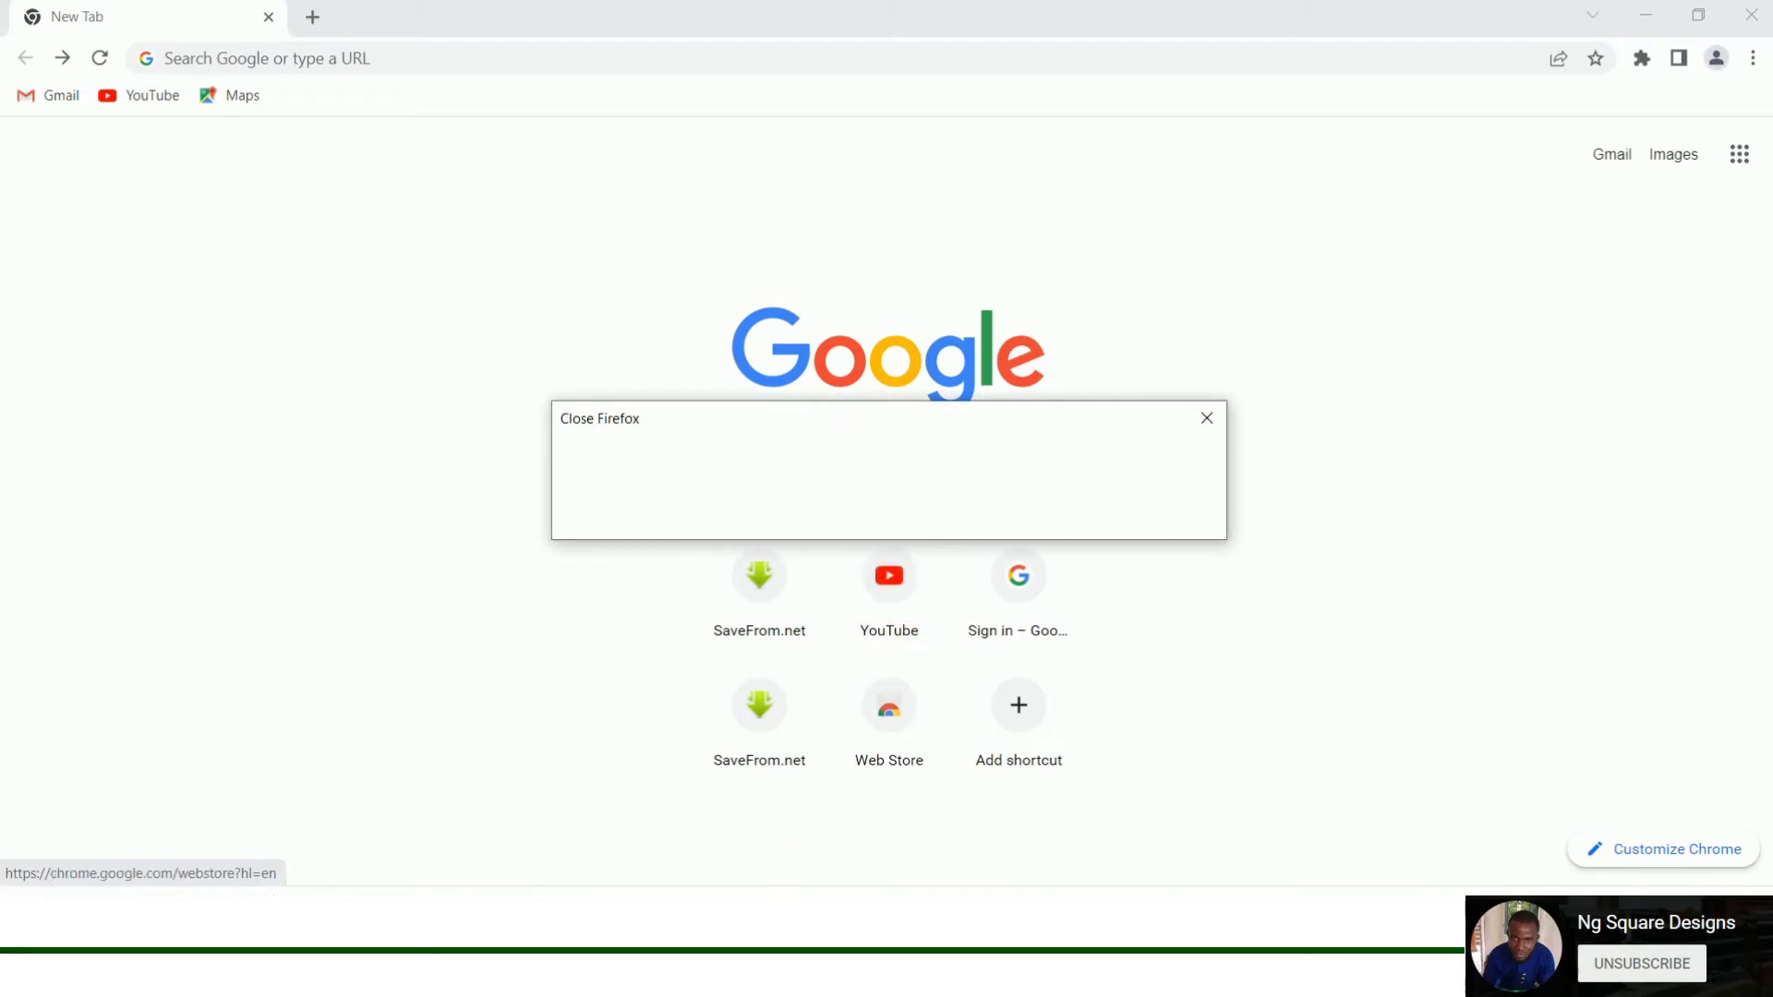
pyautogui.click(1211, 417)
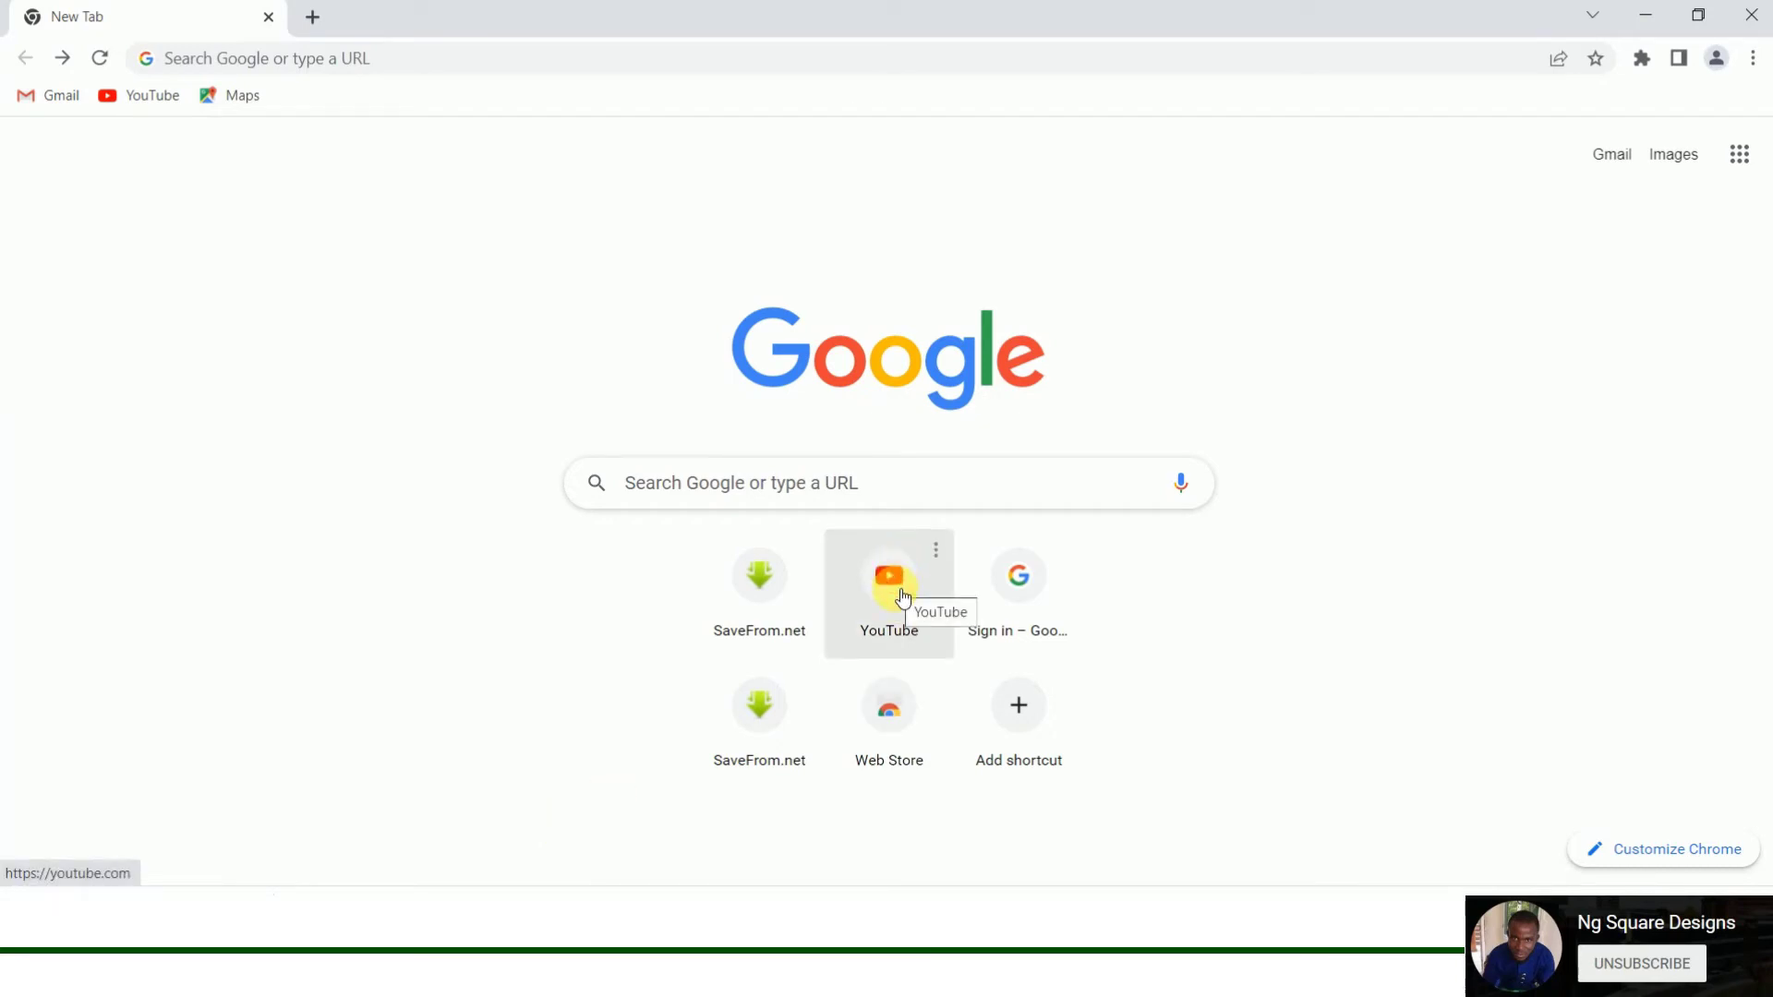
# Step: Switch to Opera, search the web for "youtube" and open the YouTube site
pyautogui.moveTo(598, 969)
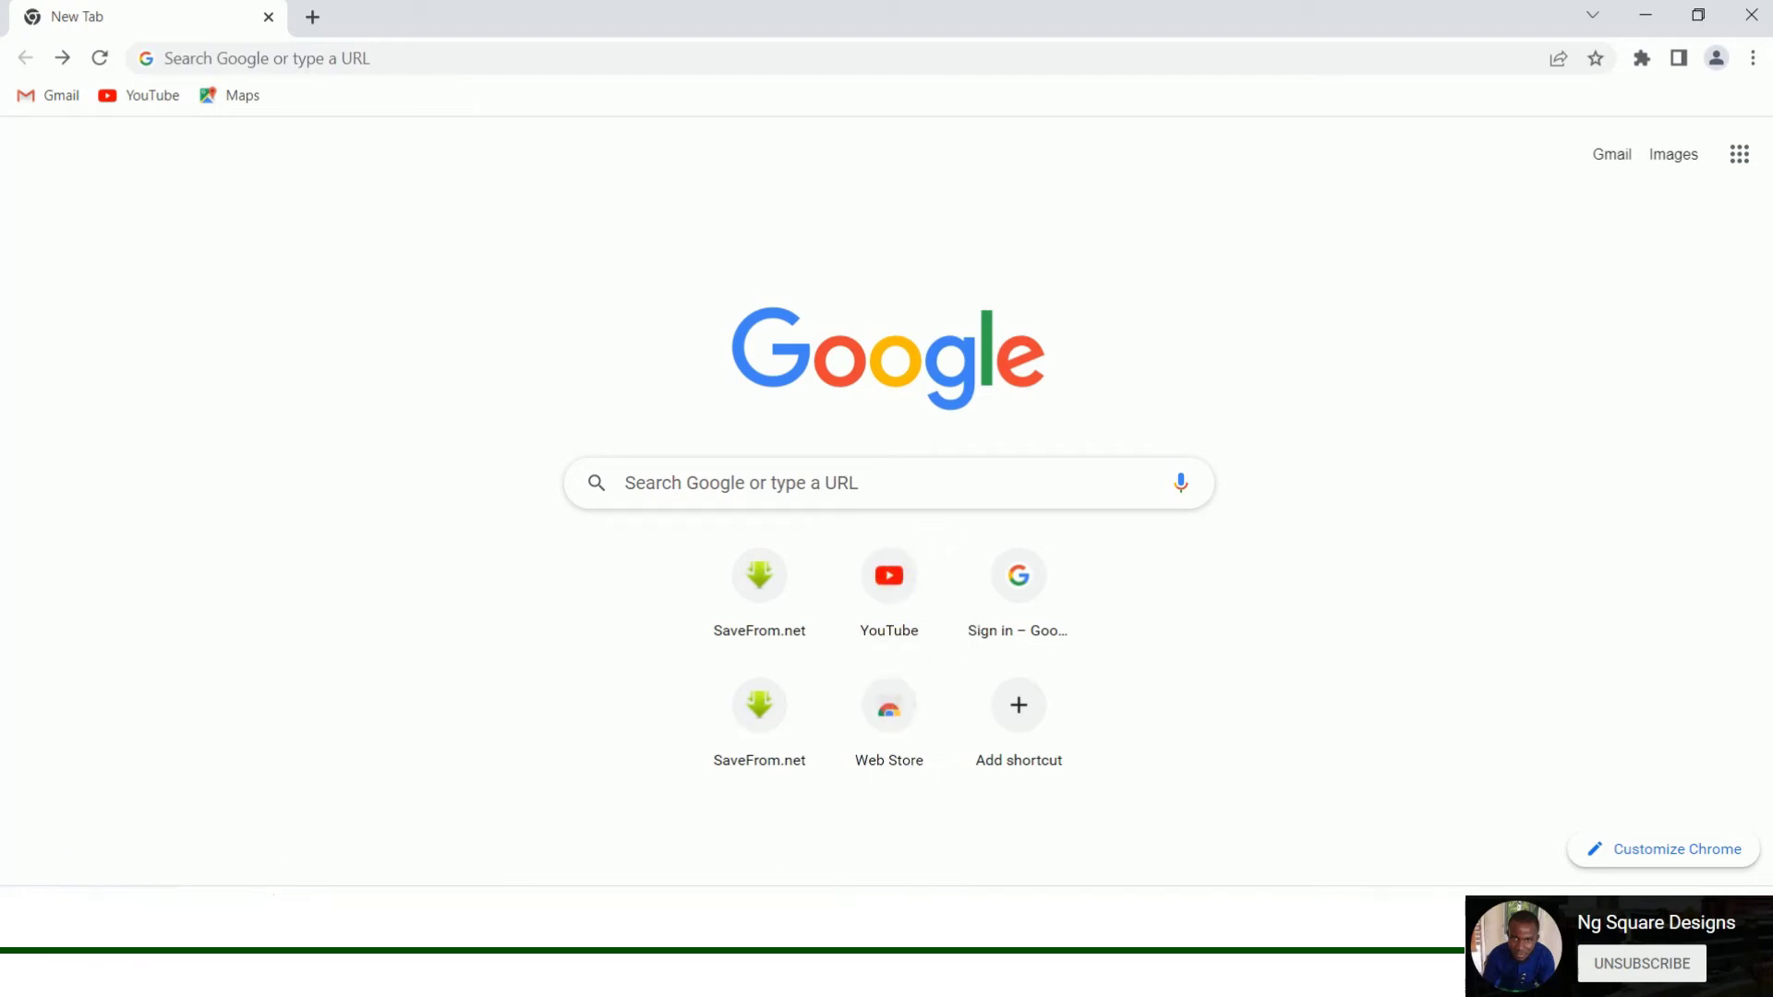
pyautogui.click(715, 845)
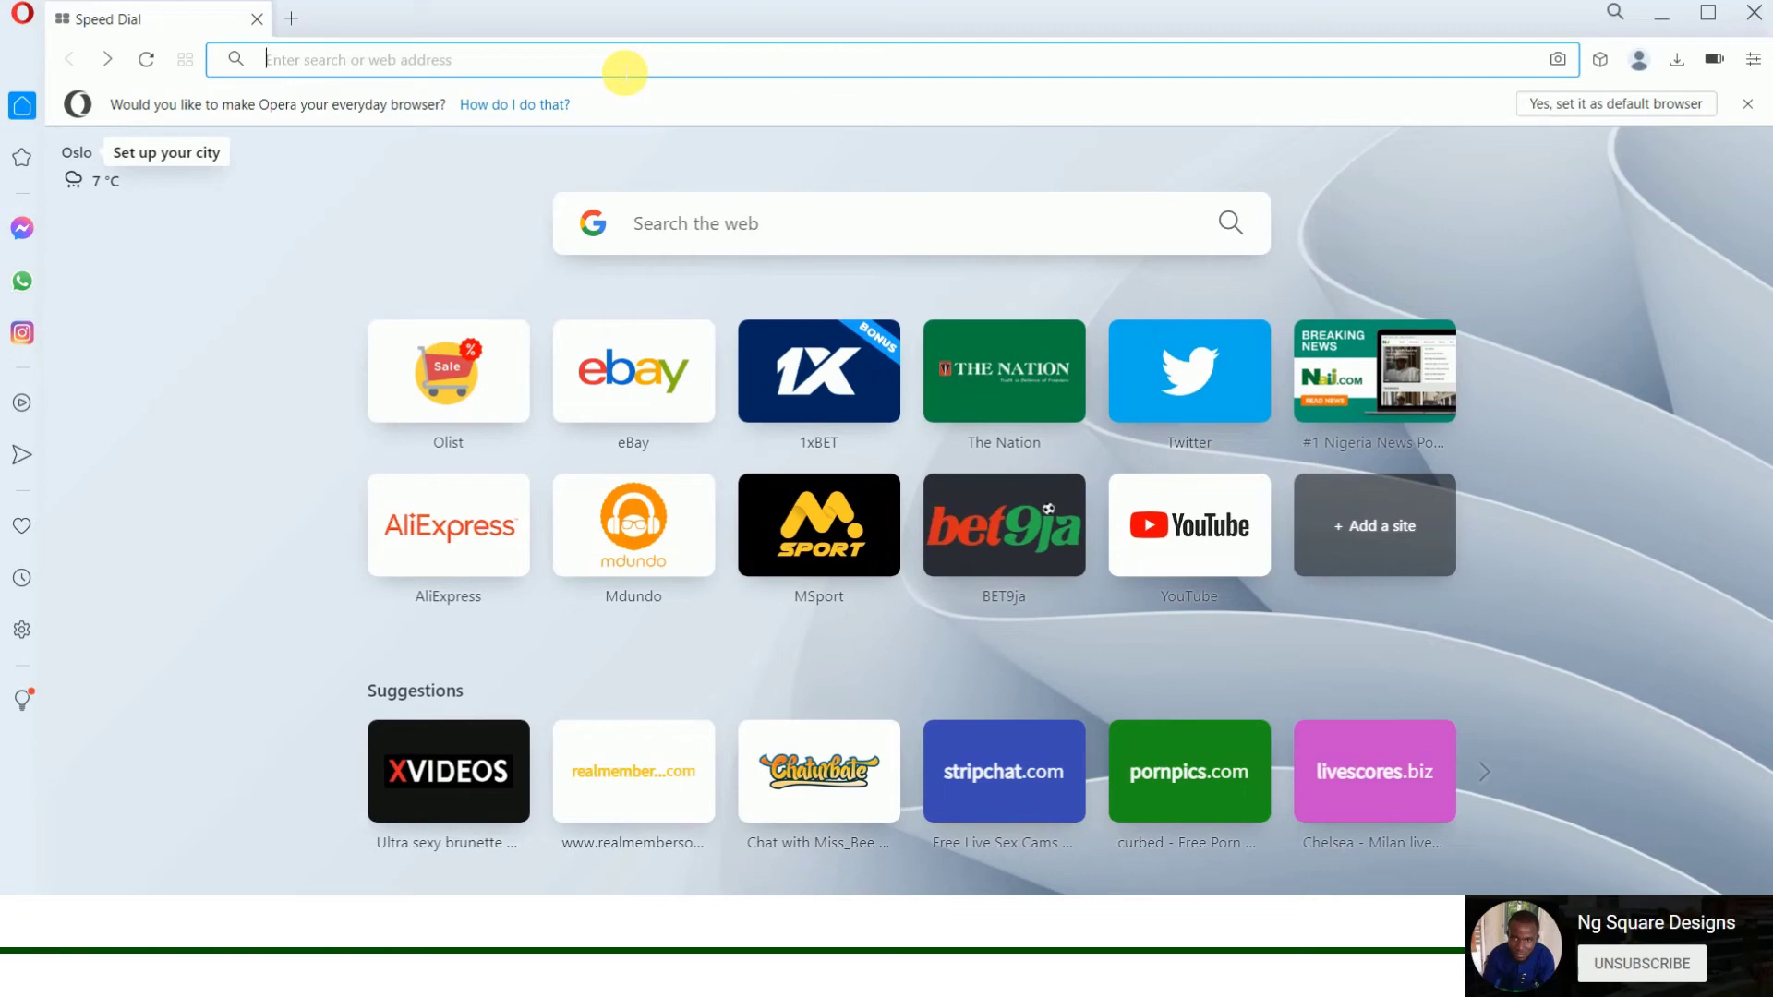
pyautogui.write('youtube')
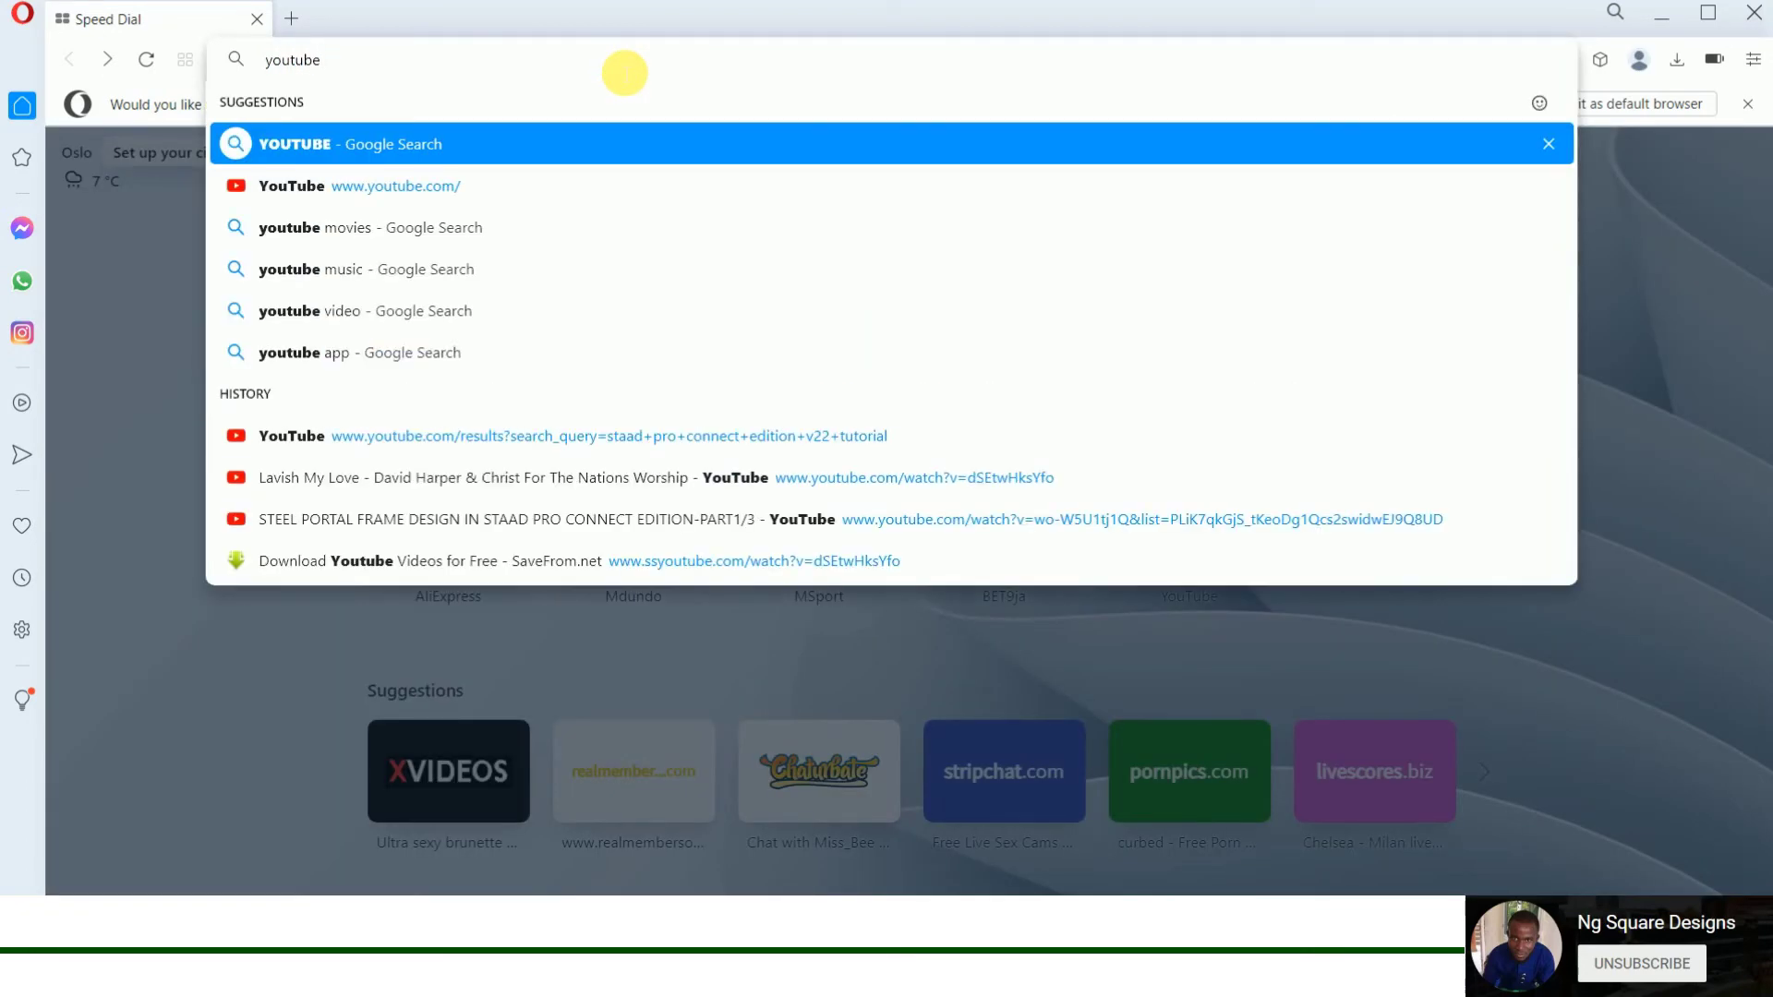
pyautogui.press('Return')
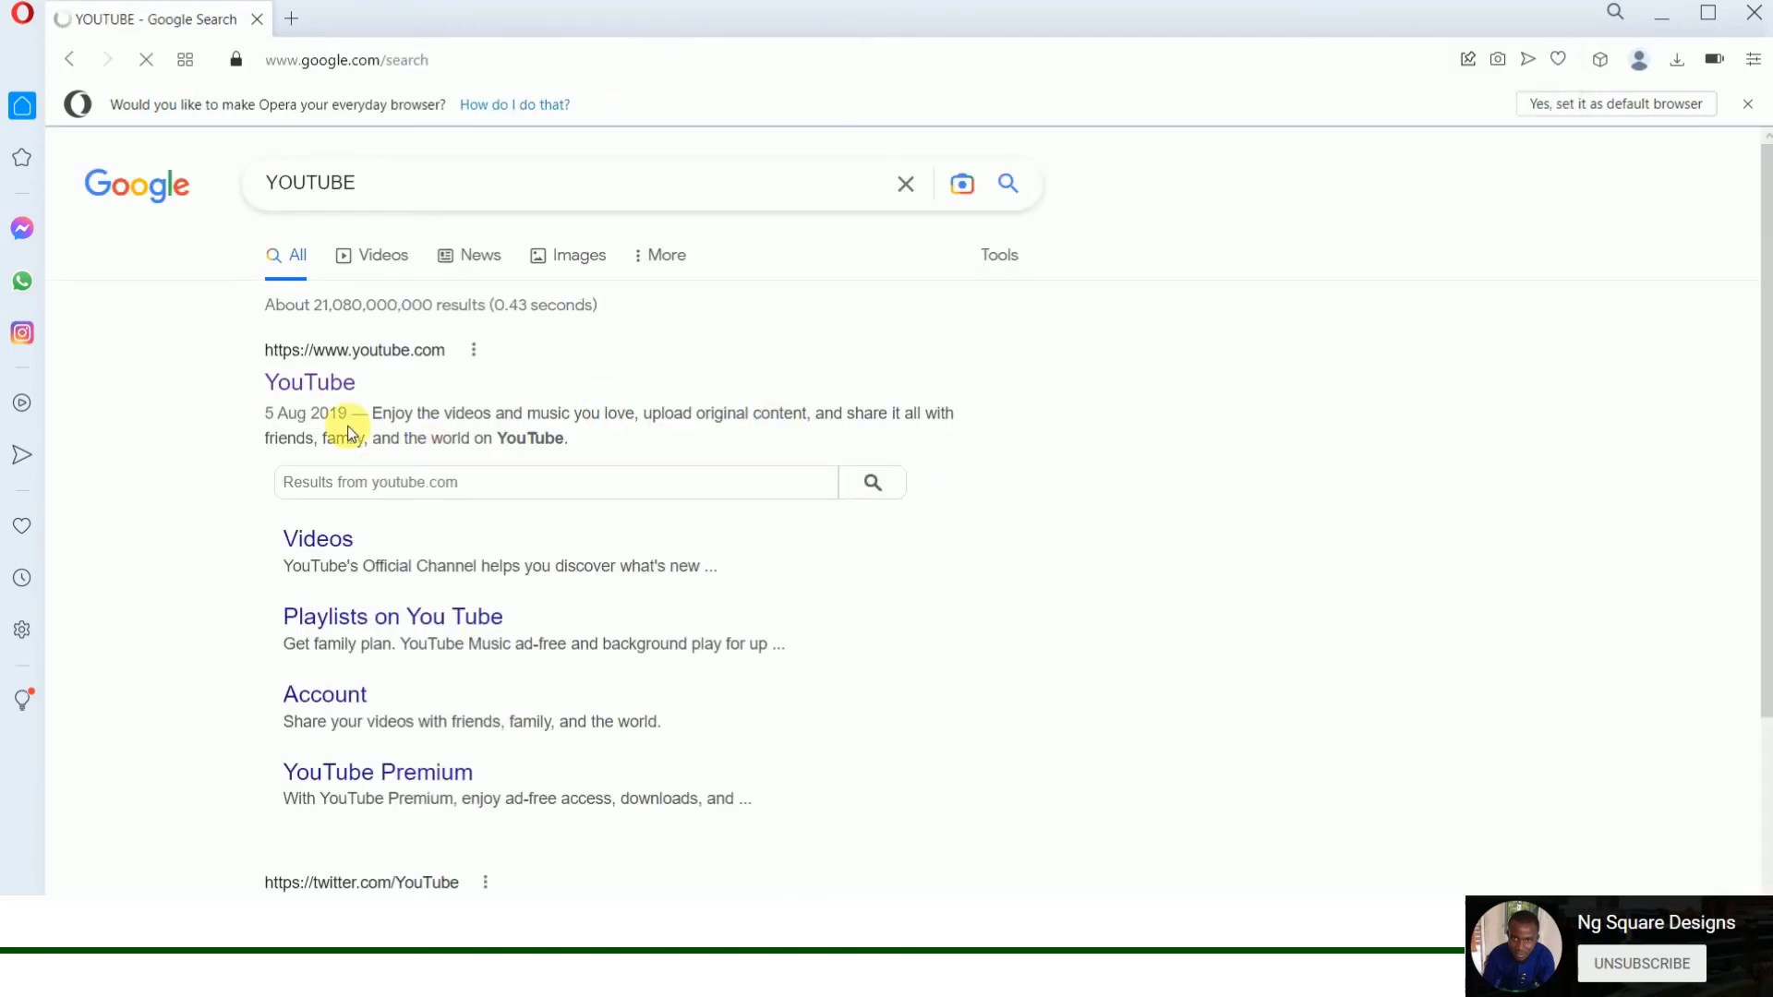
pyautogui.click(335, 392)
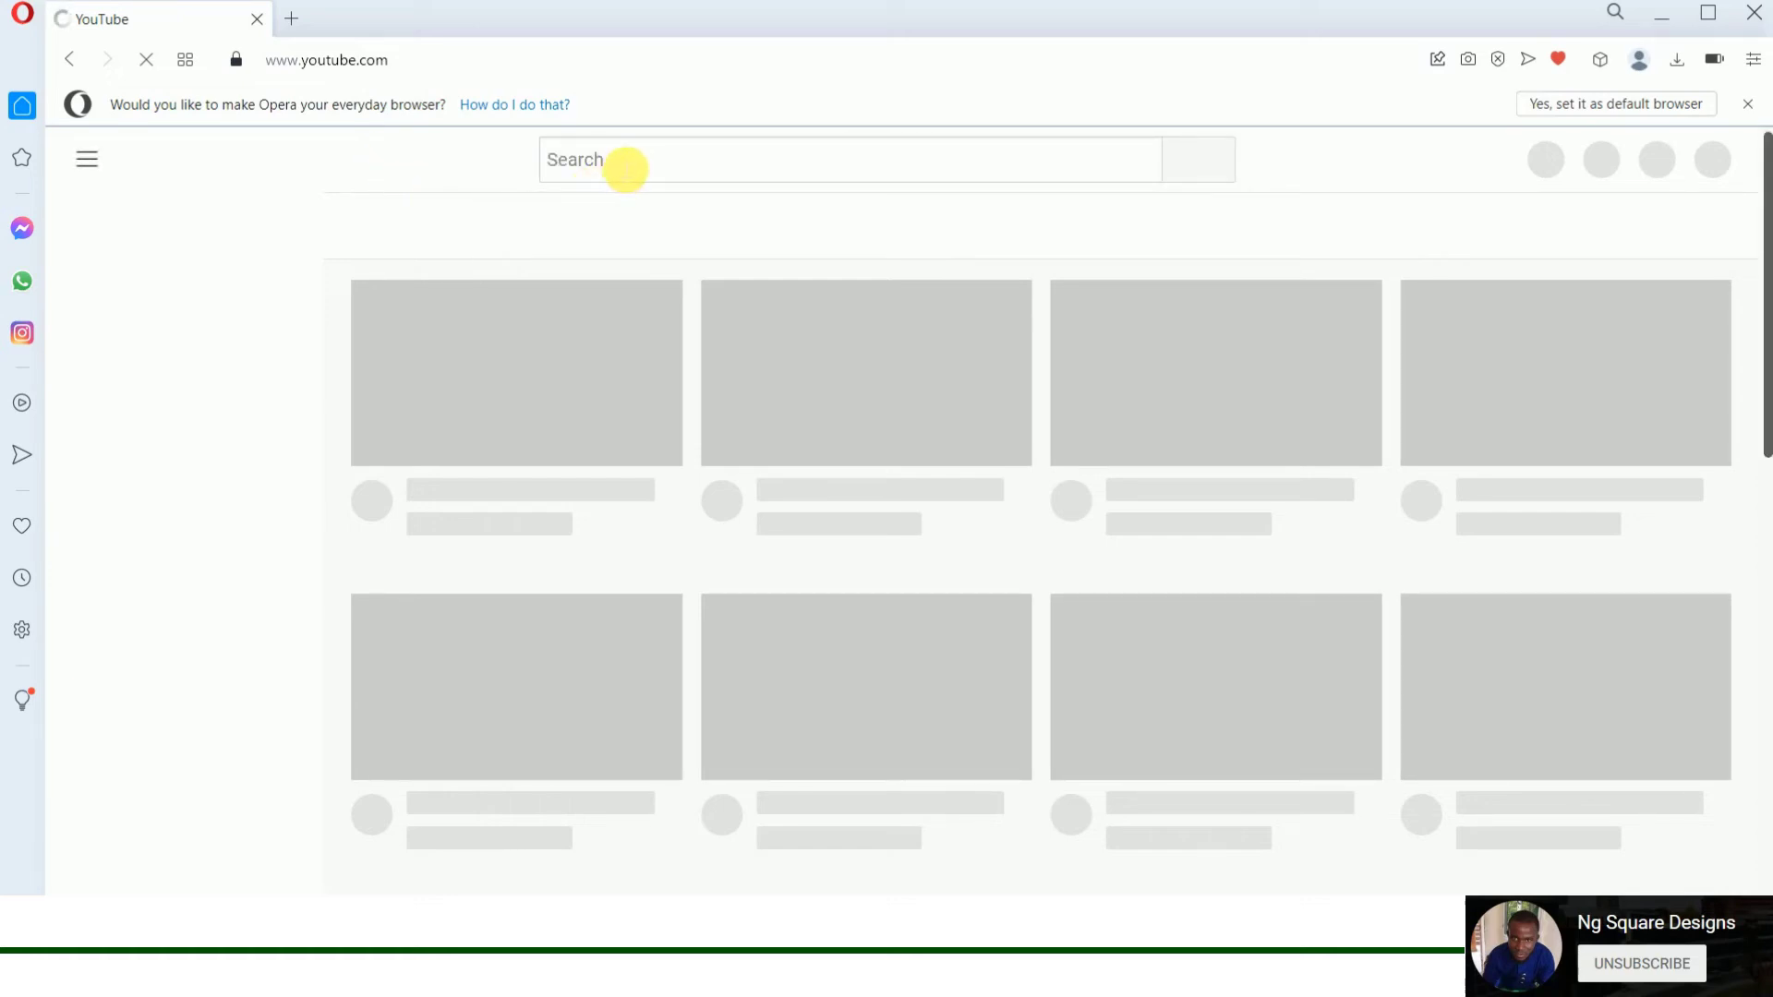
# Step: Find and play the video "5 Things Never Share With Anyone ( Albert Einstein )" on the YouTube home page
pyautogui.click(626, 159)
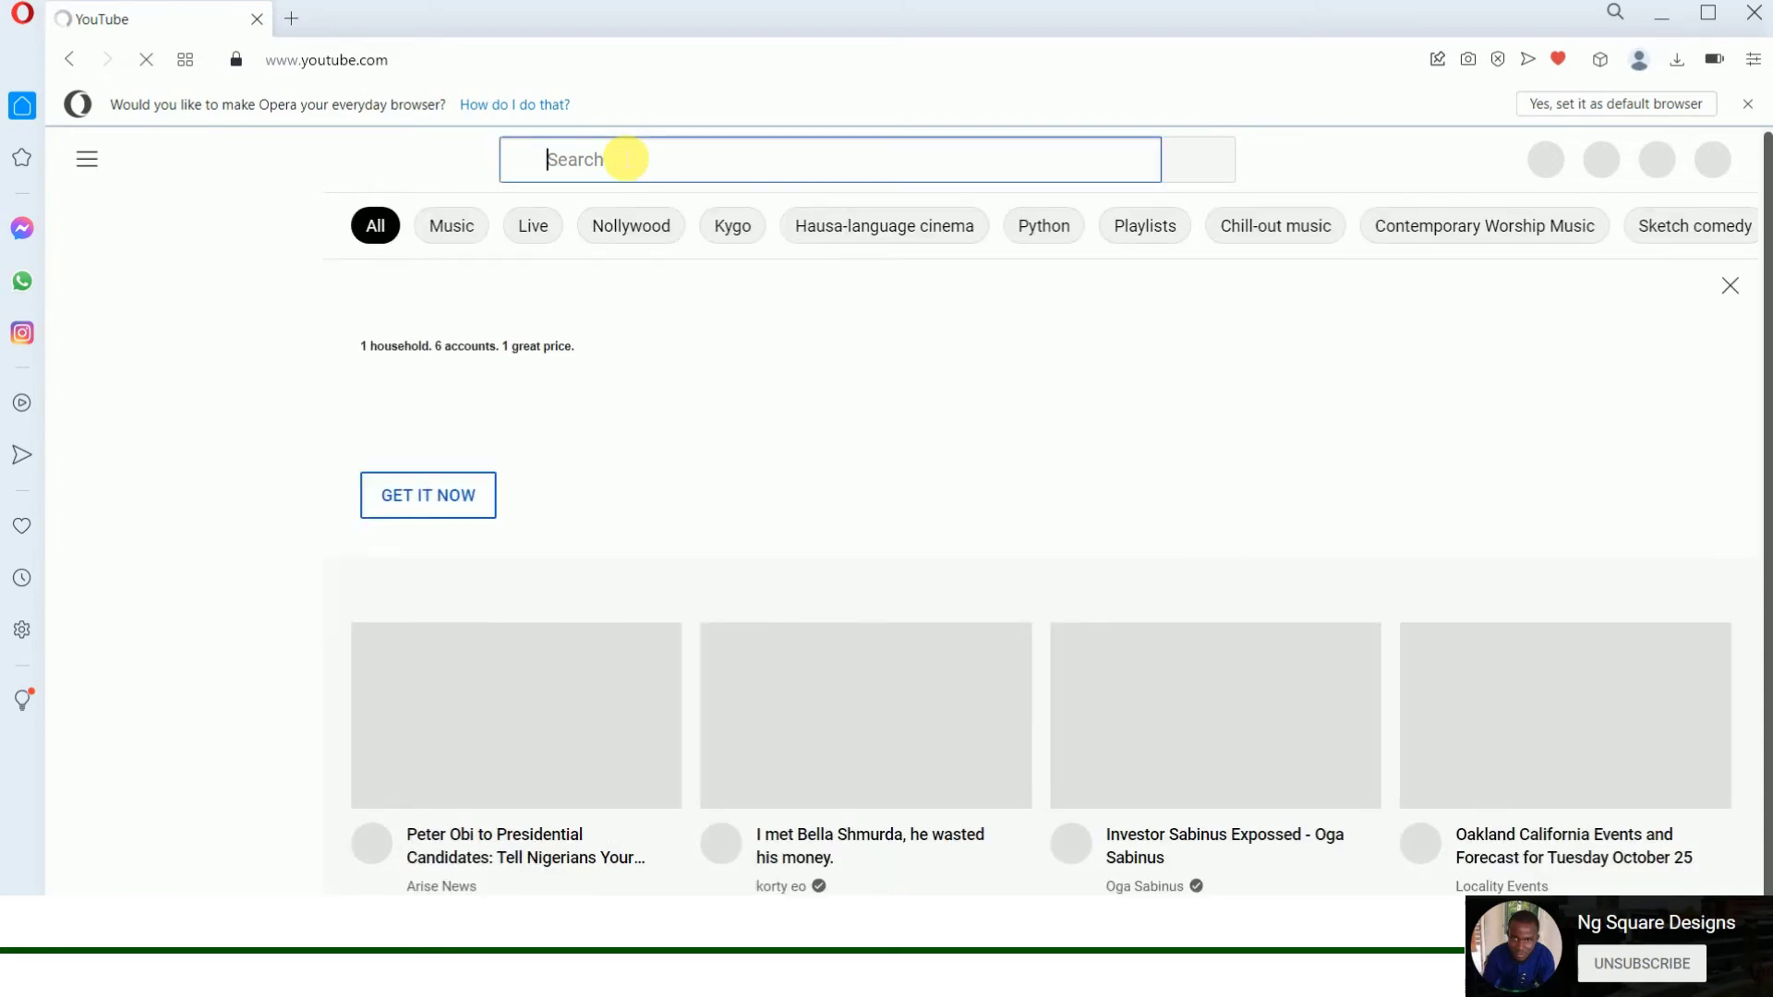
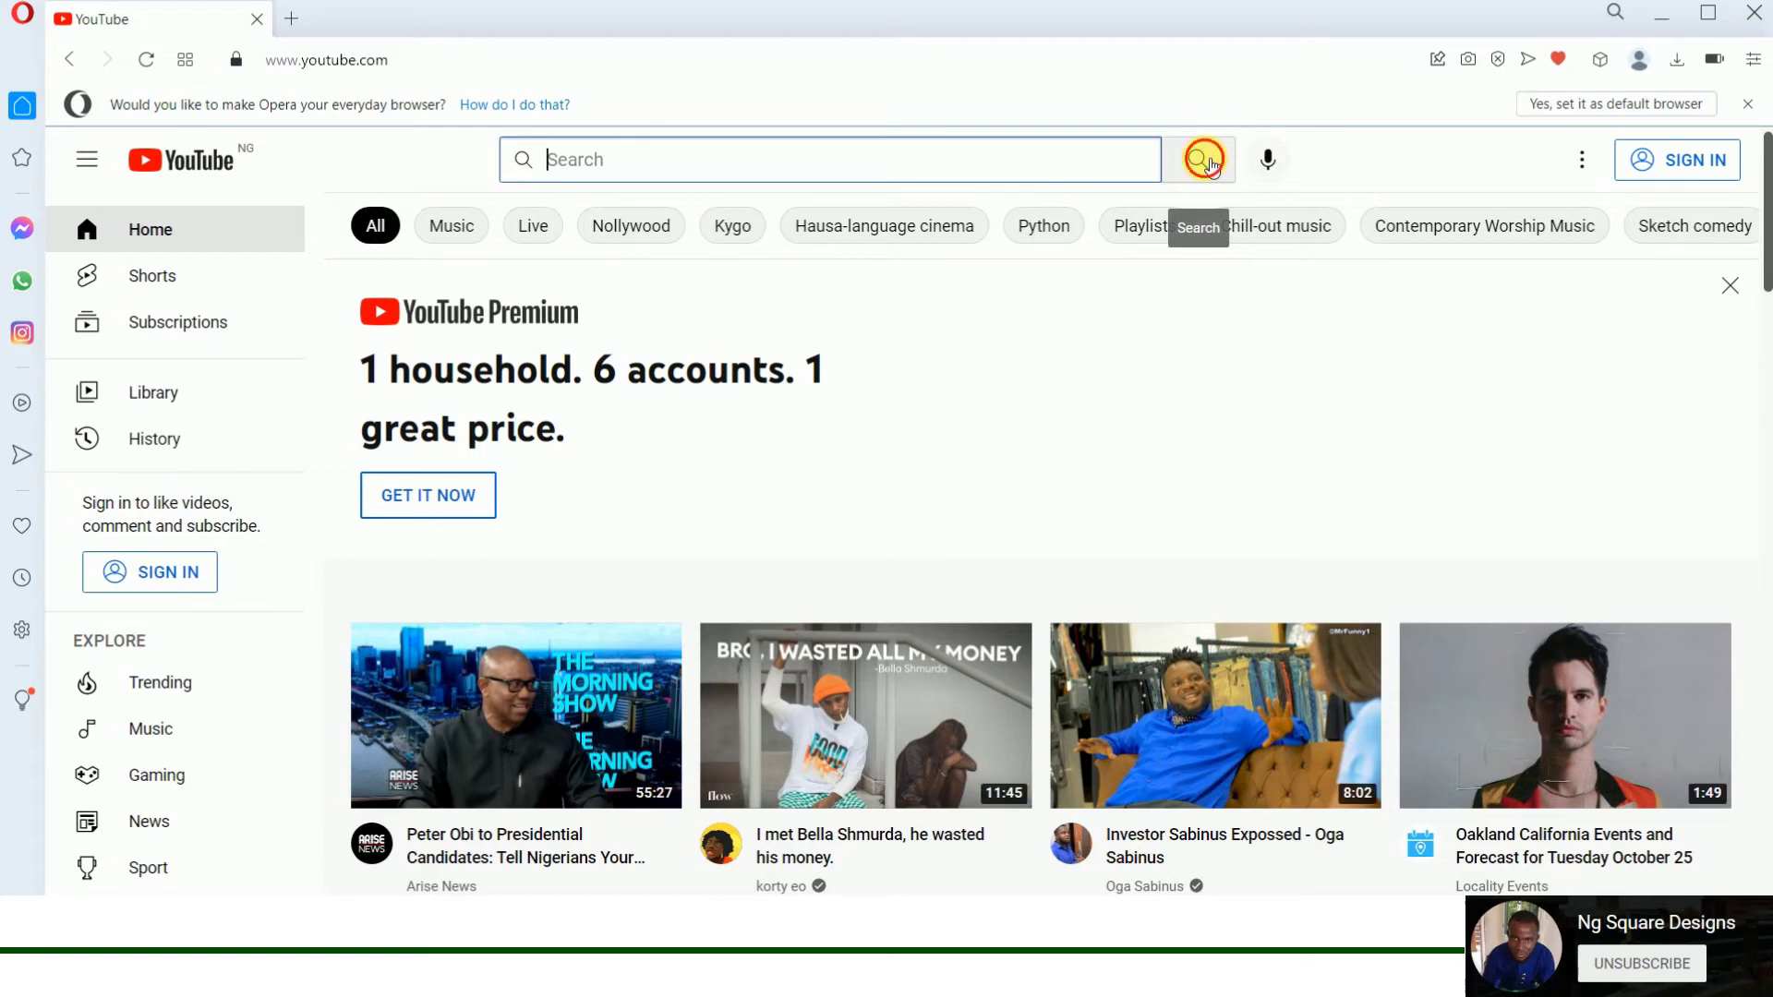
pyautogui.scroll(-5, 1048, 568)
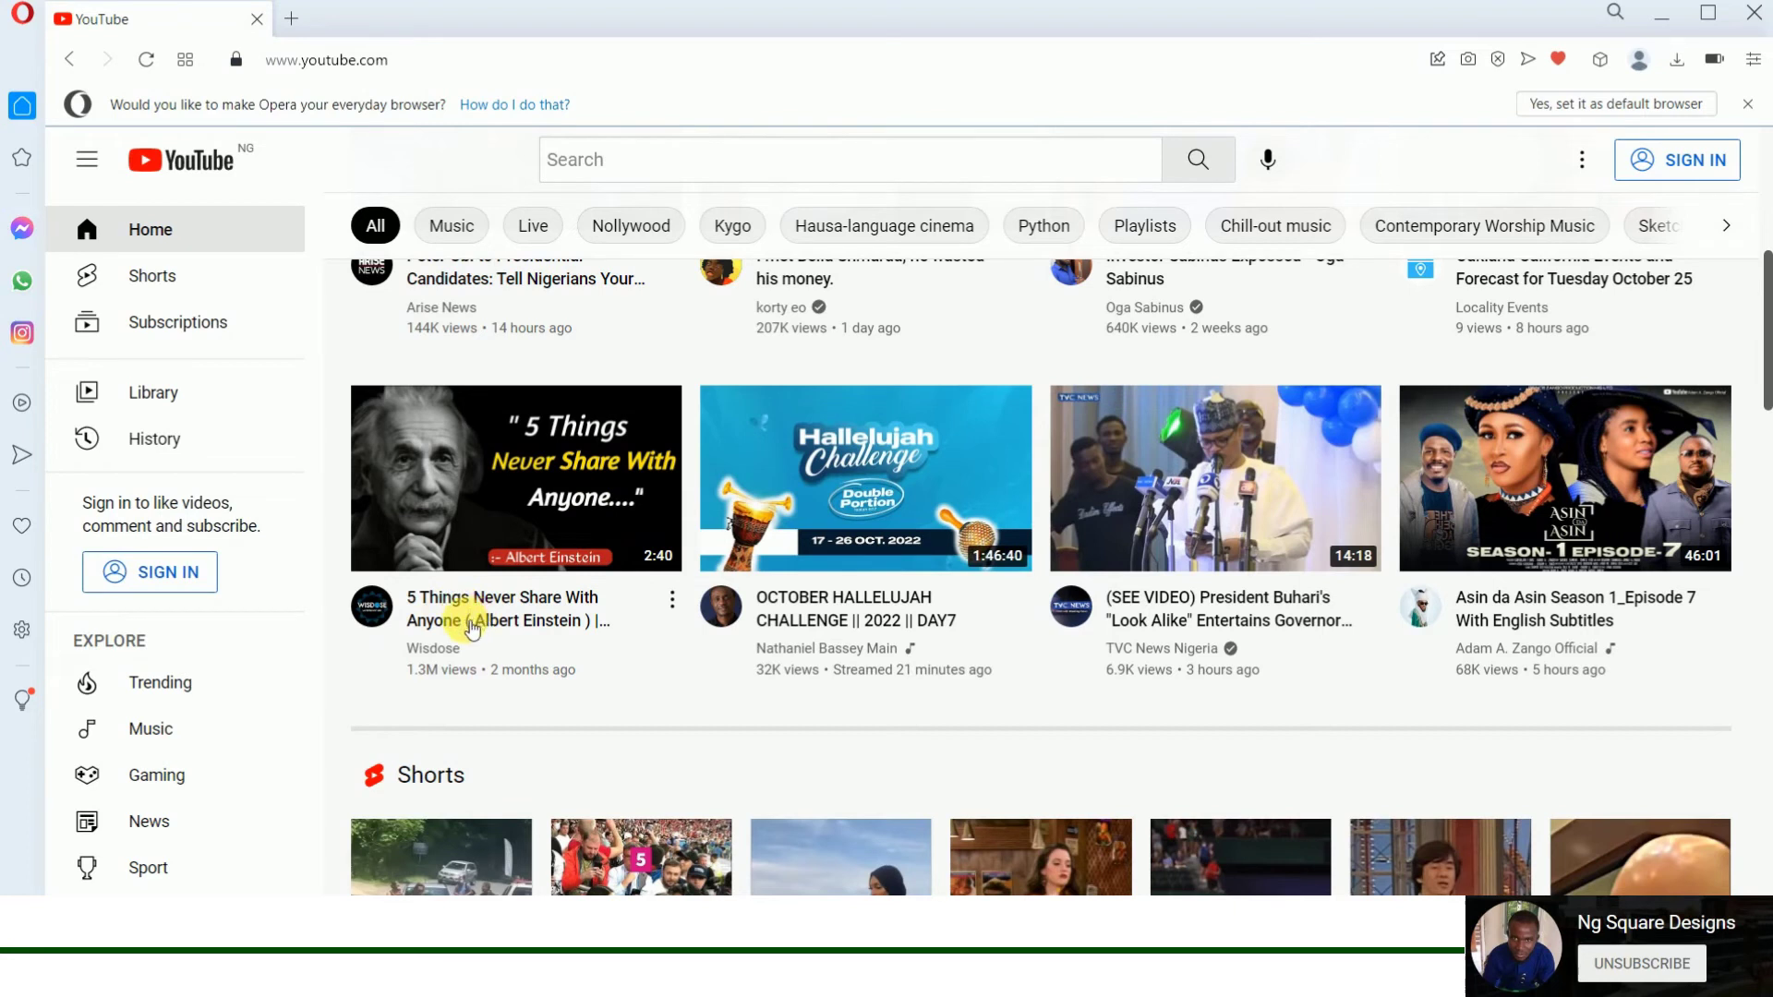
pyautogui.click(523, 510)
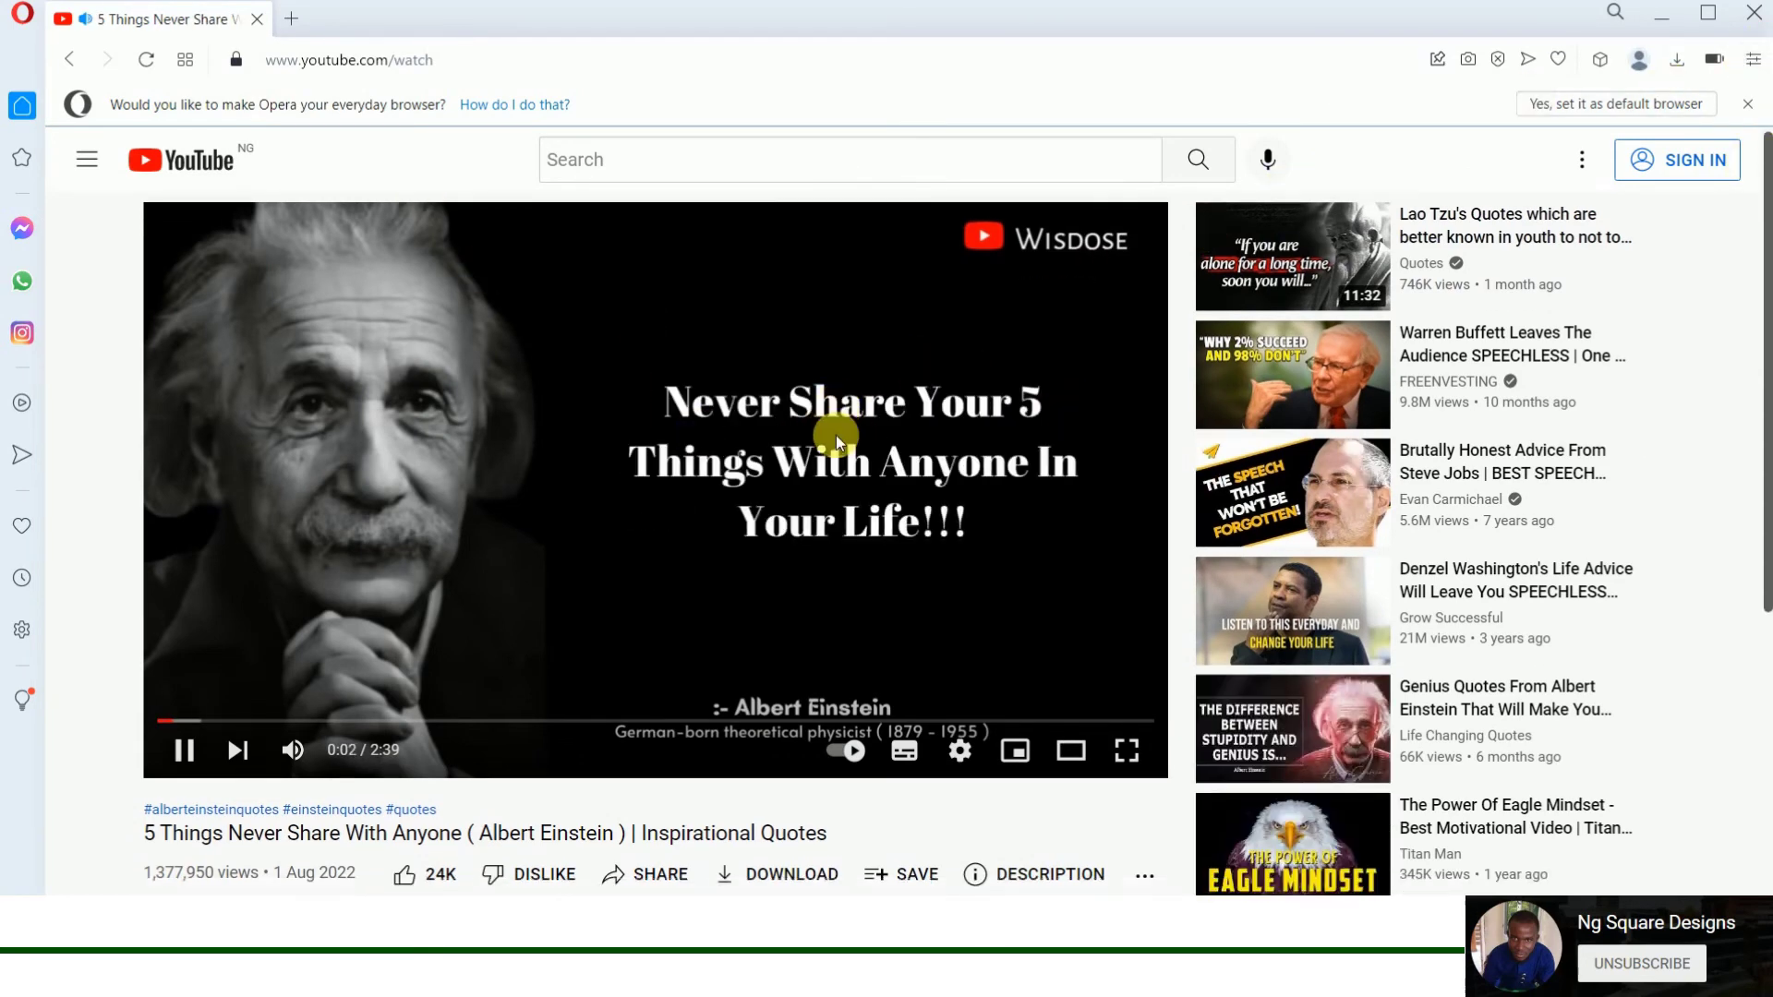
pyautogui.scroll(-5, 835, 430)
pyautogui.scroll(5, 831, 428)
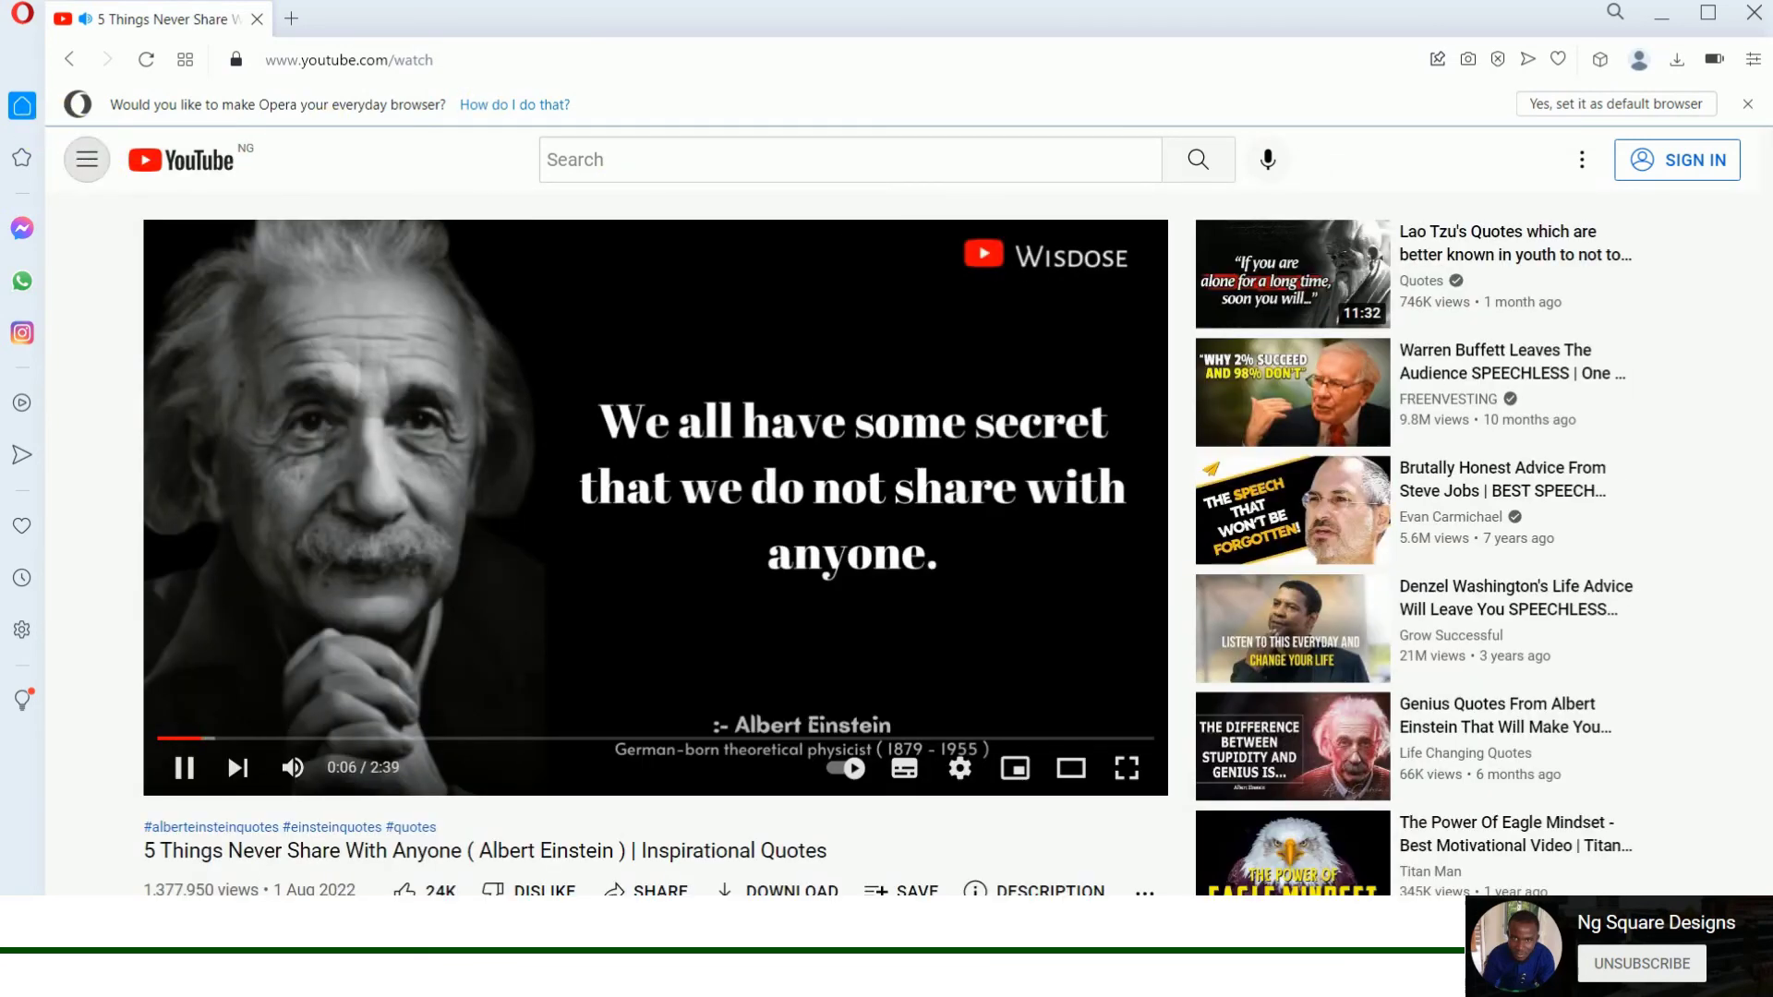
# Step: Open YouTube's navigation guide and copy the full web address of the playing Albert Einstein video
pyautogui.click(87, 159)
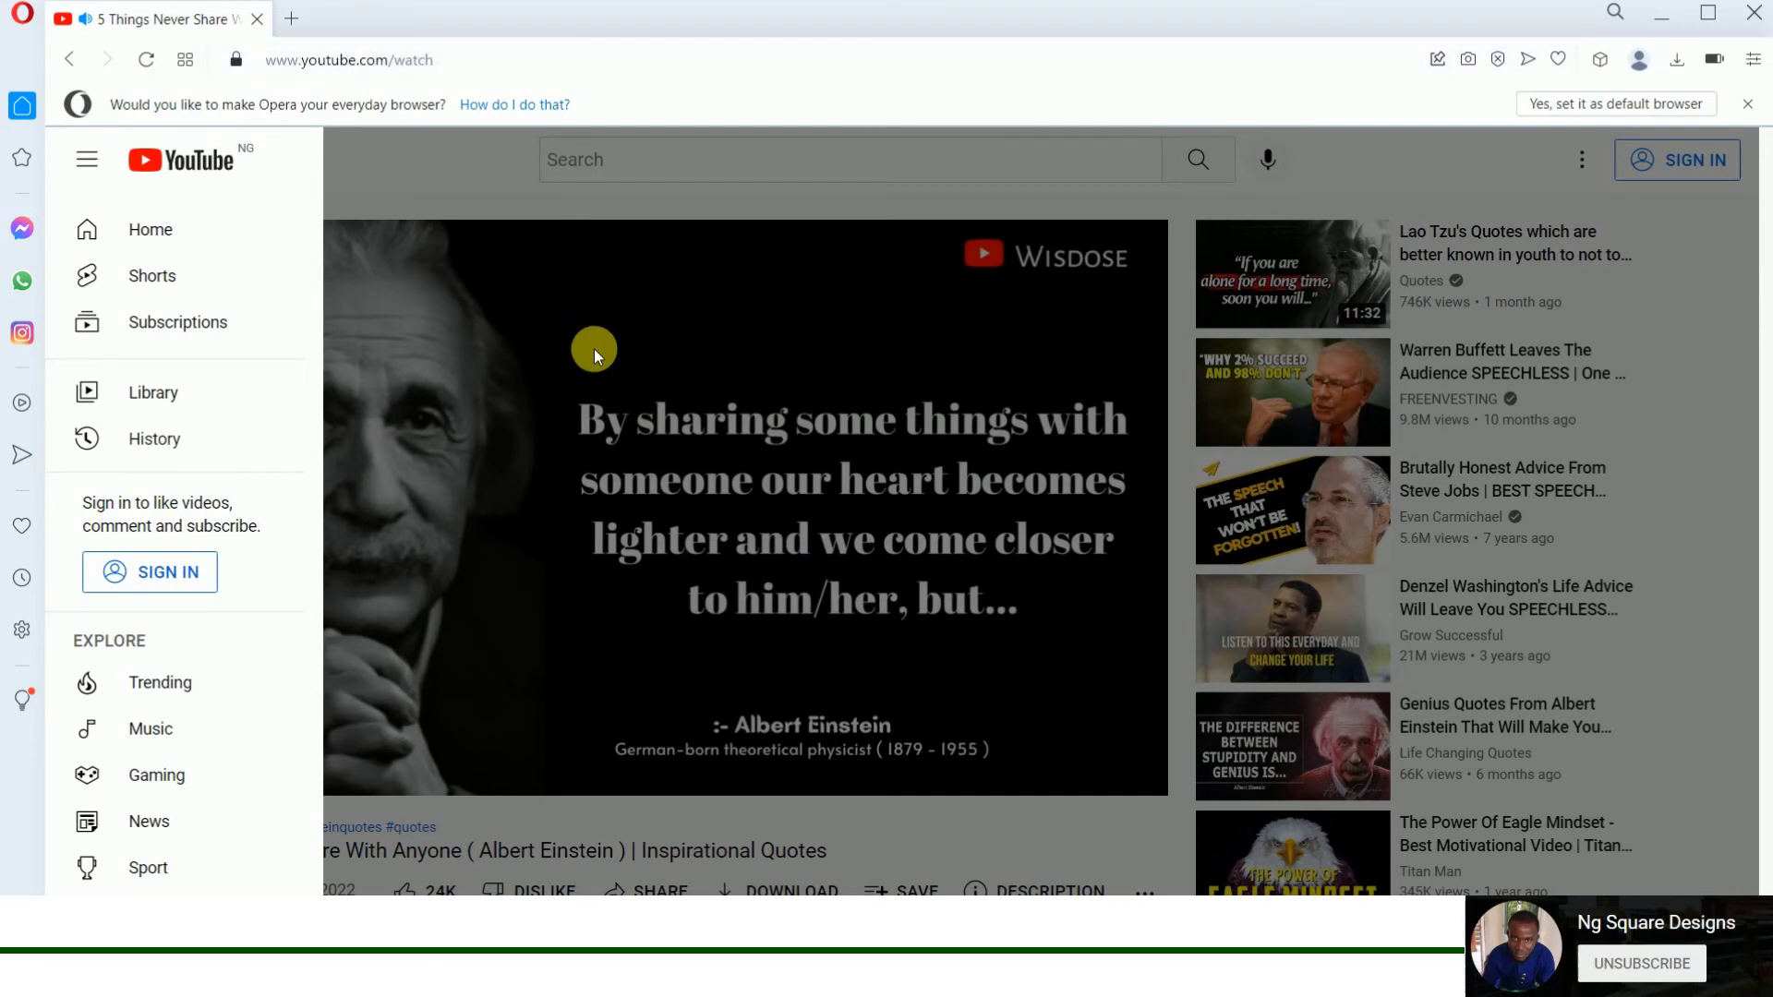
pyautogui.click(295, 58)
pyautogui.hotkey('ctrl', 'c')
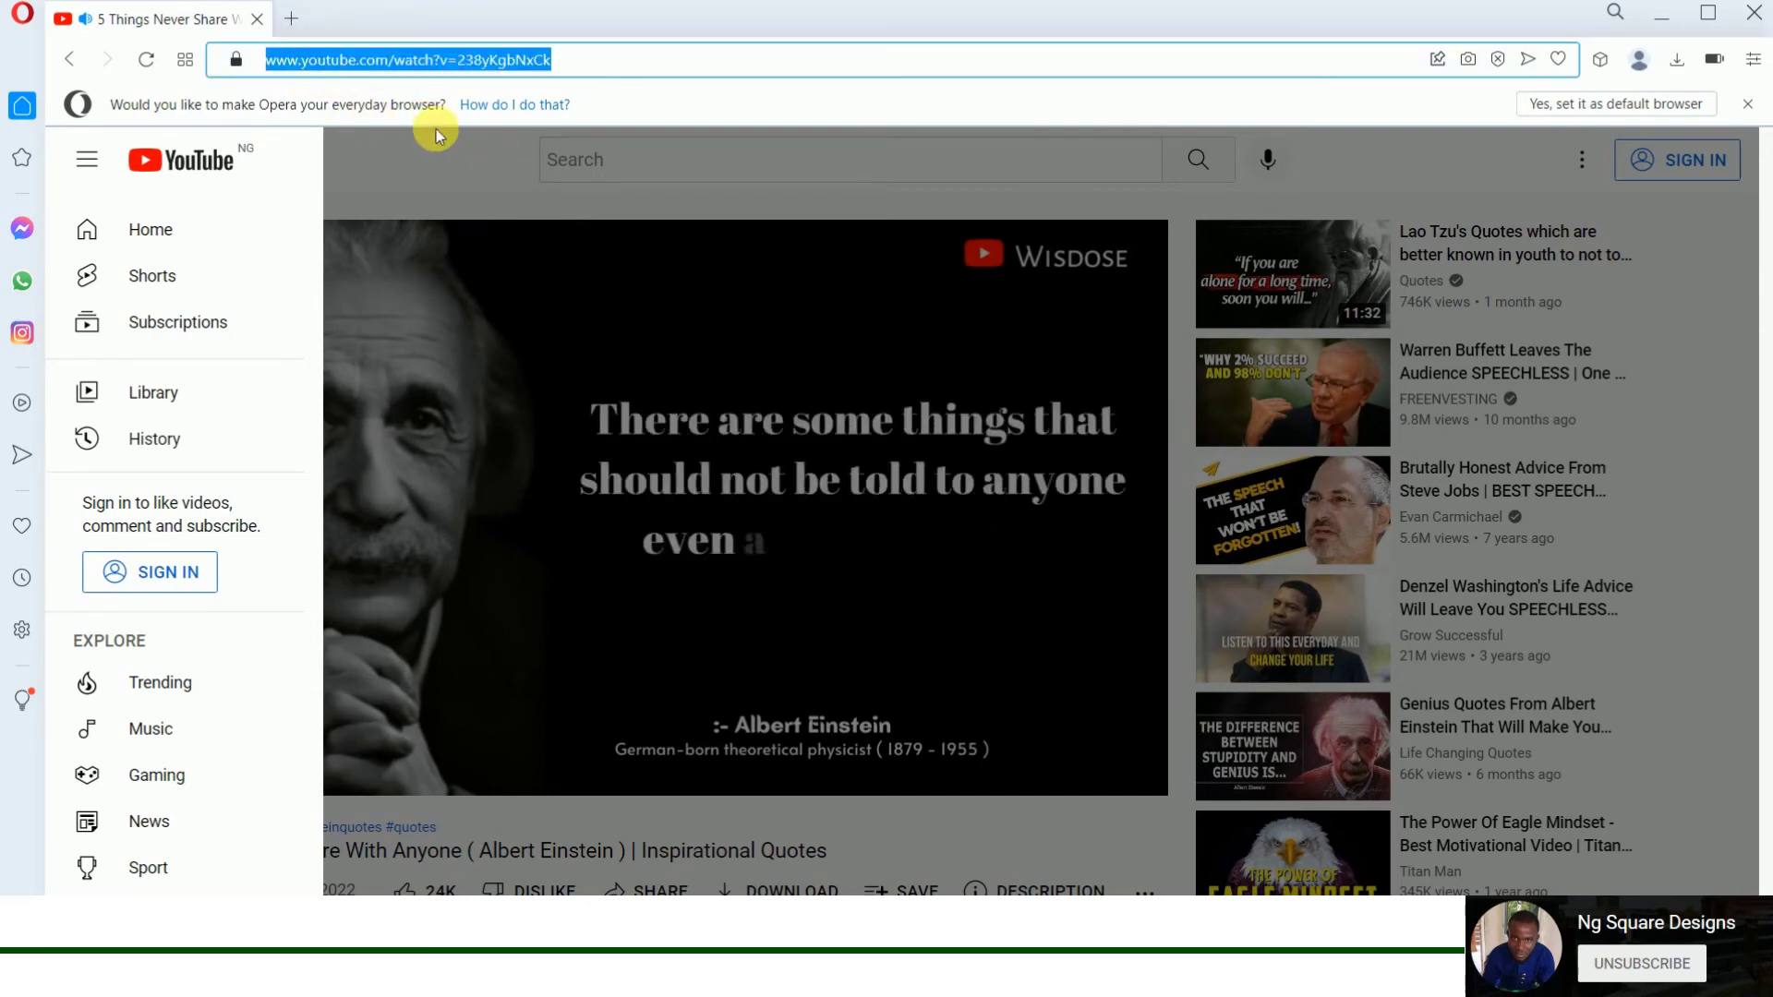
# Step: Add "ss" directly before "youtube" in the Albert Einstein video's address and load the modified address
pyautogui.click(302, 59)
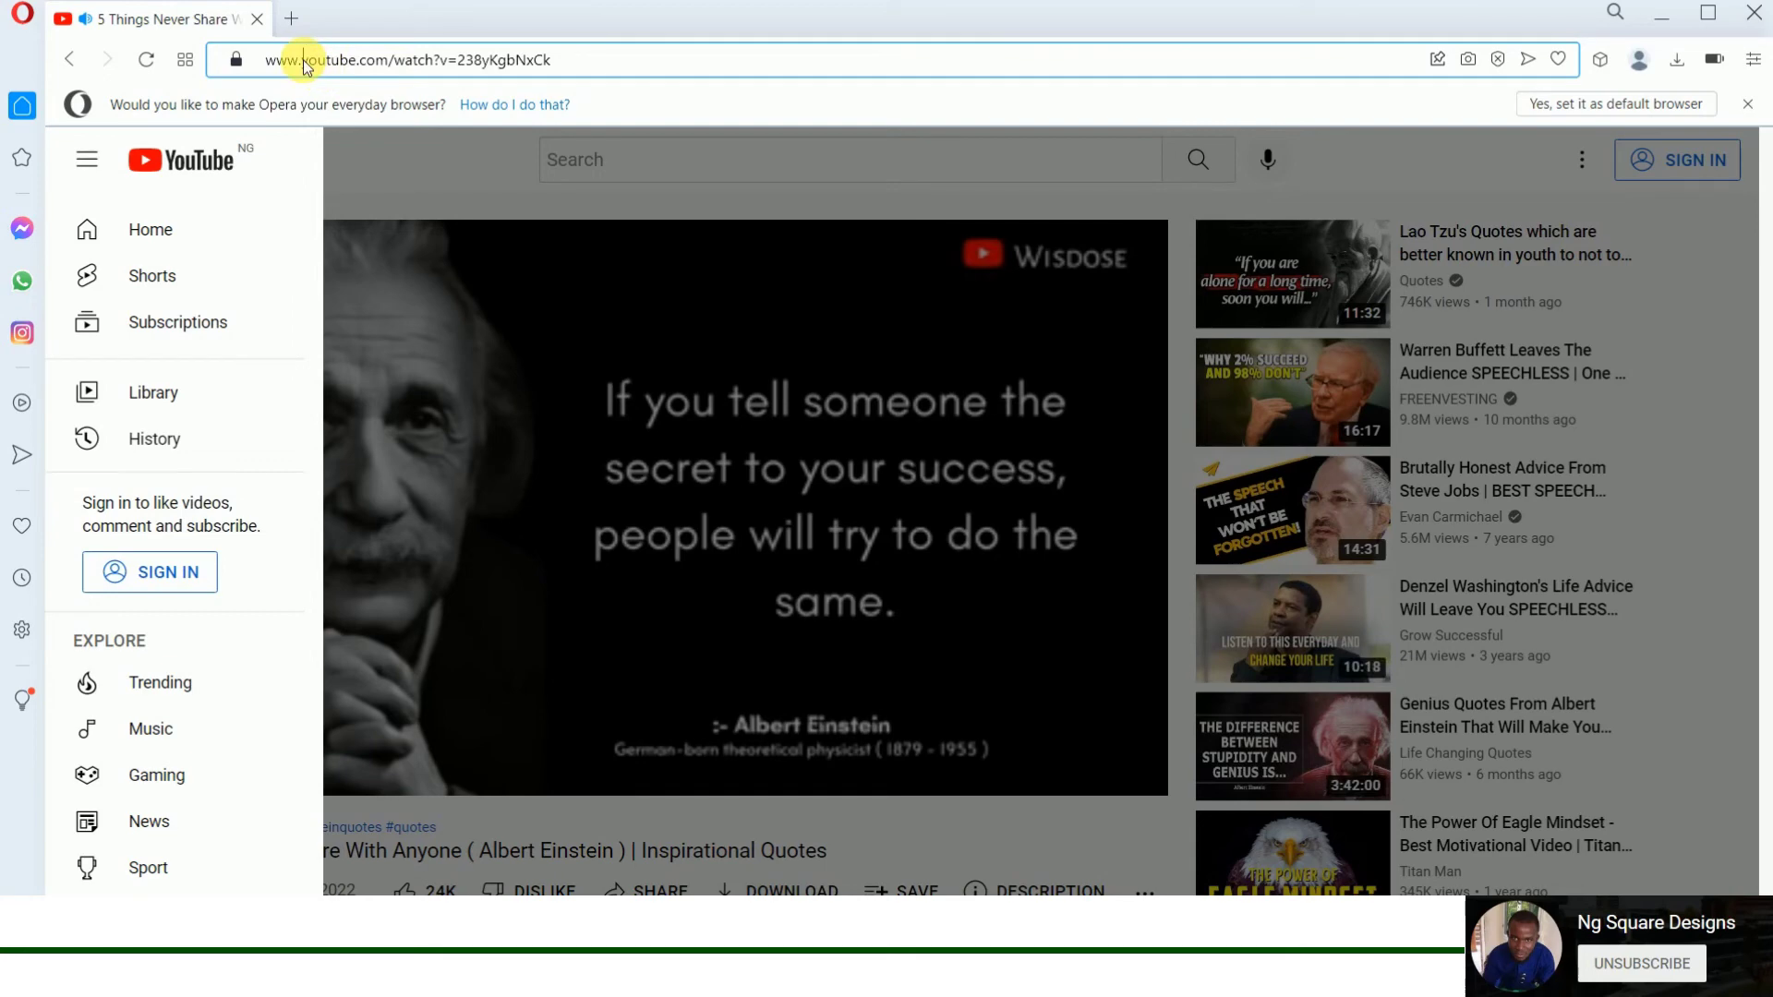
pyautogui.write('ss')
pyautogui.press('Return')
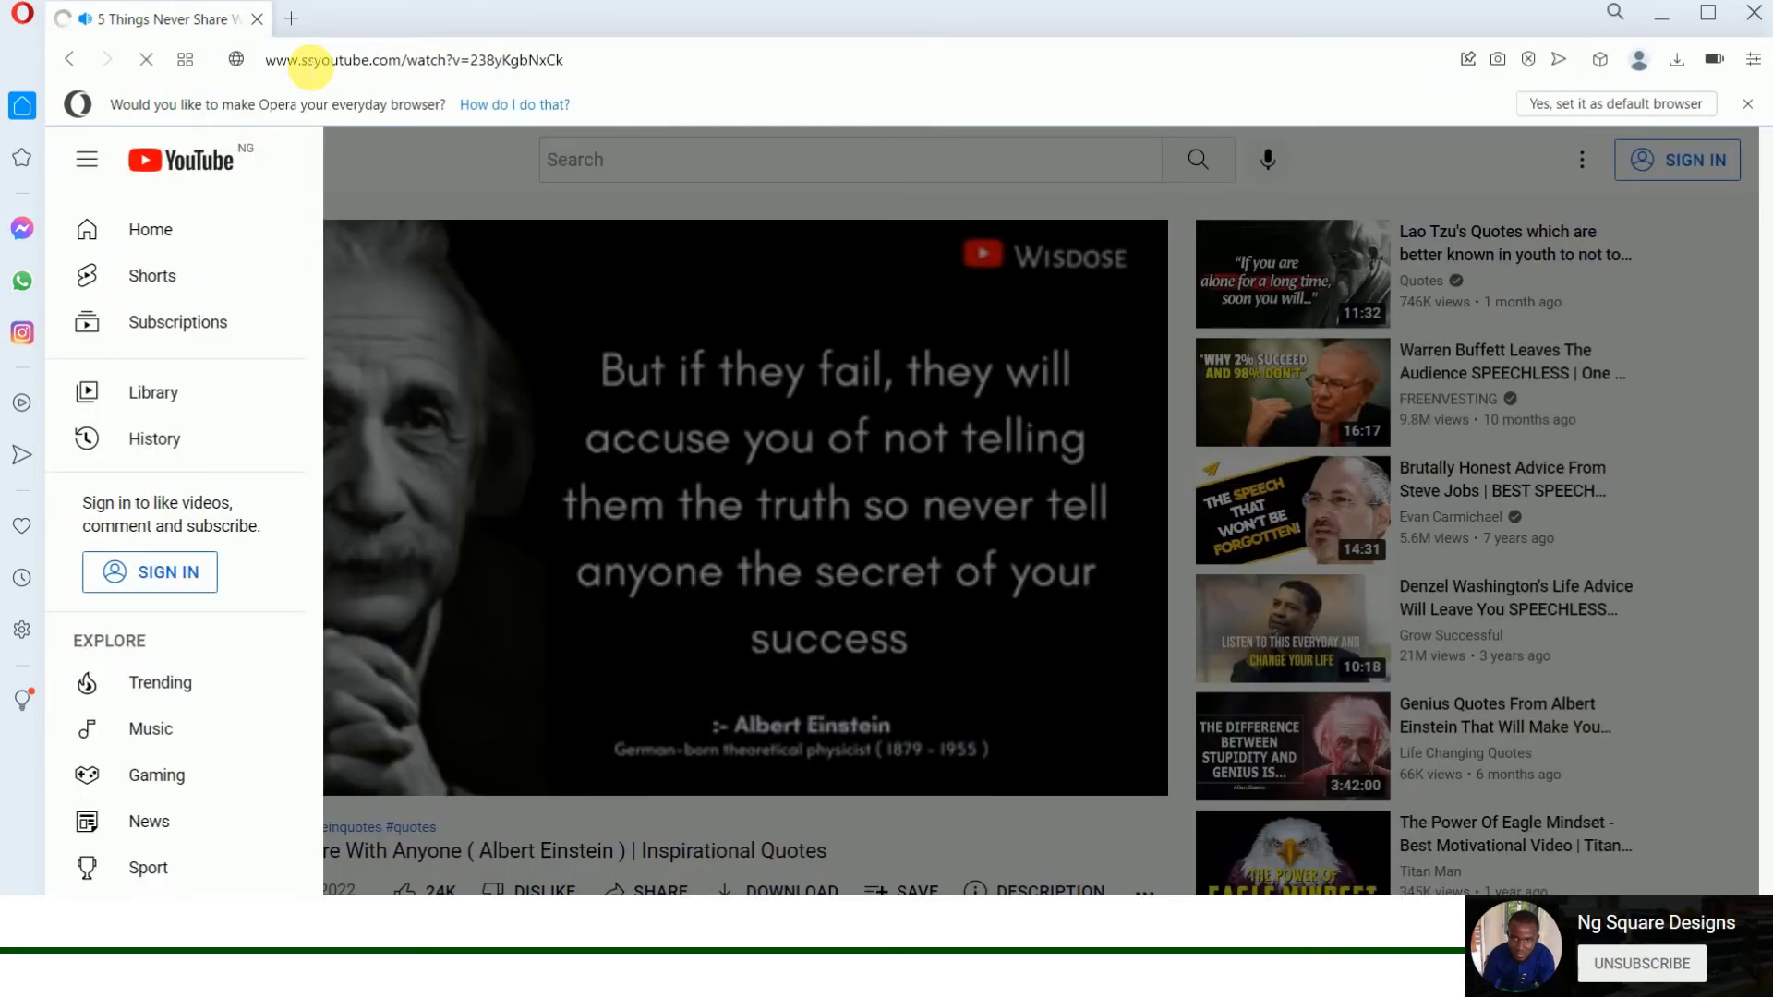
# Step: Submit the Albert Einstein video's address on the SaveFrom.net page and open the list of available MP4 download qualities
pyautogui.moveTo(593, 274)
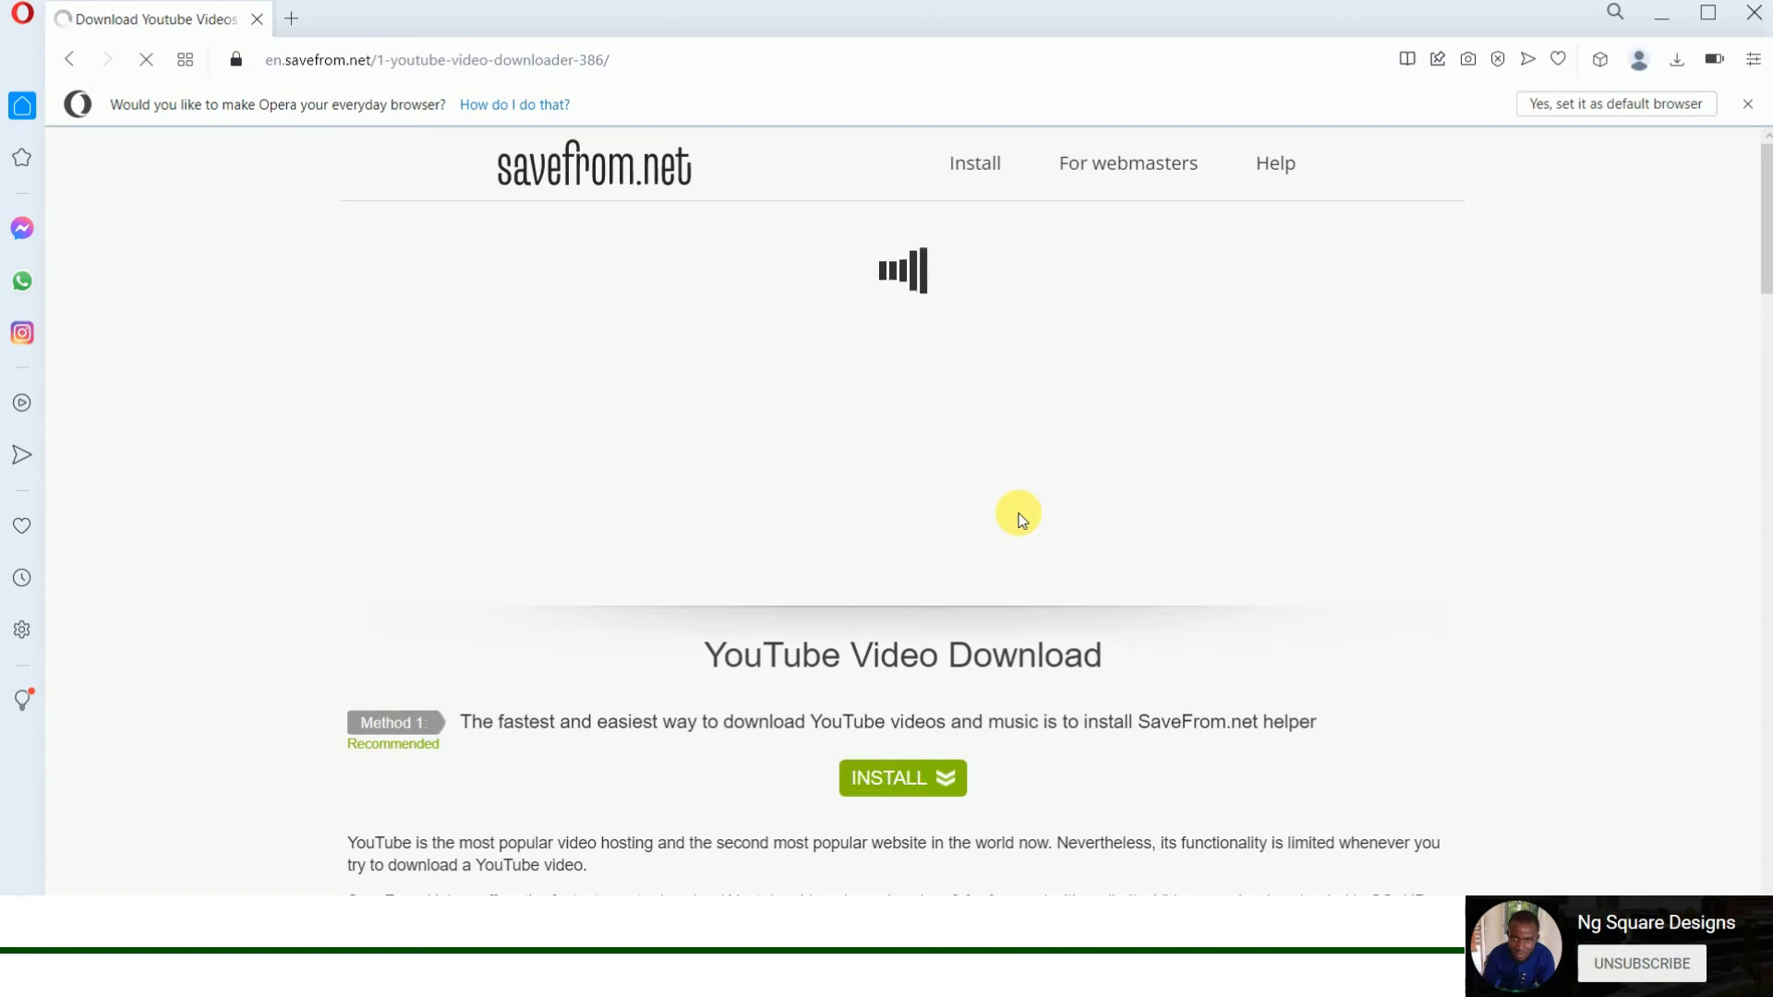
pyautogui.hotkey('ctrl', 'v')
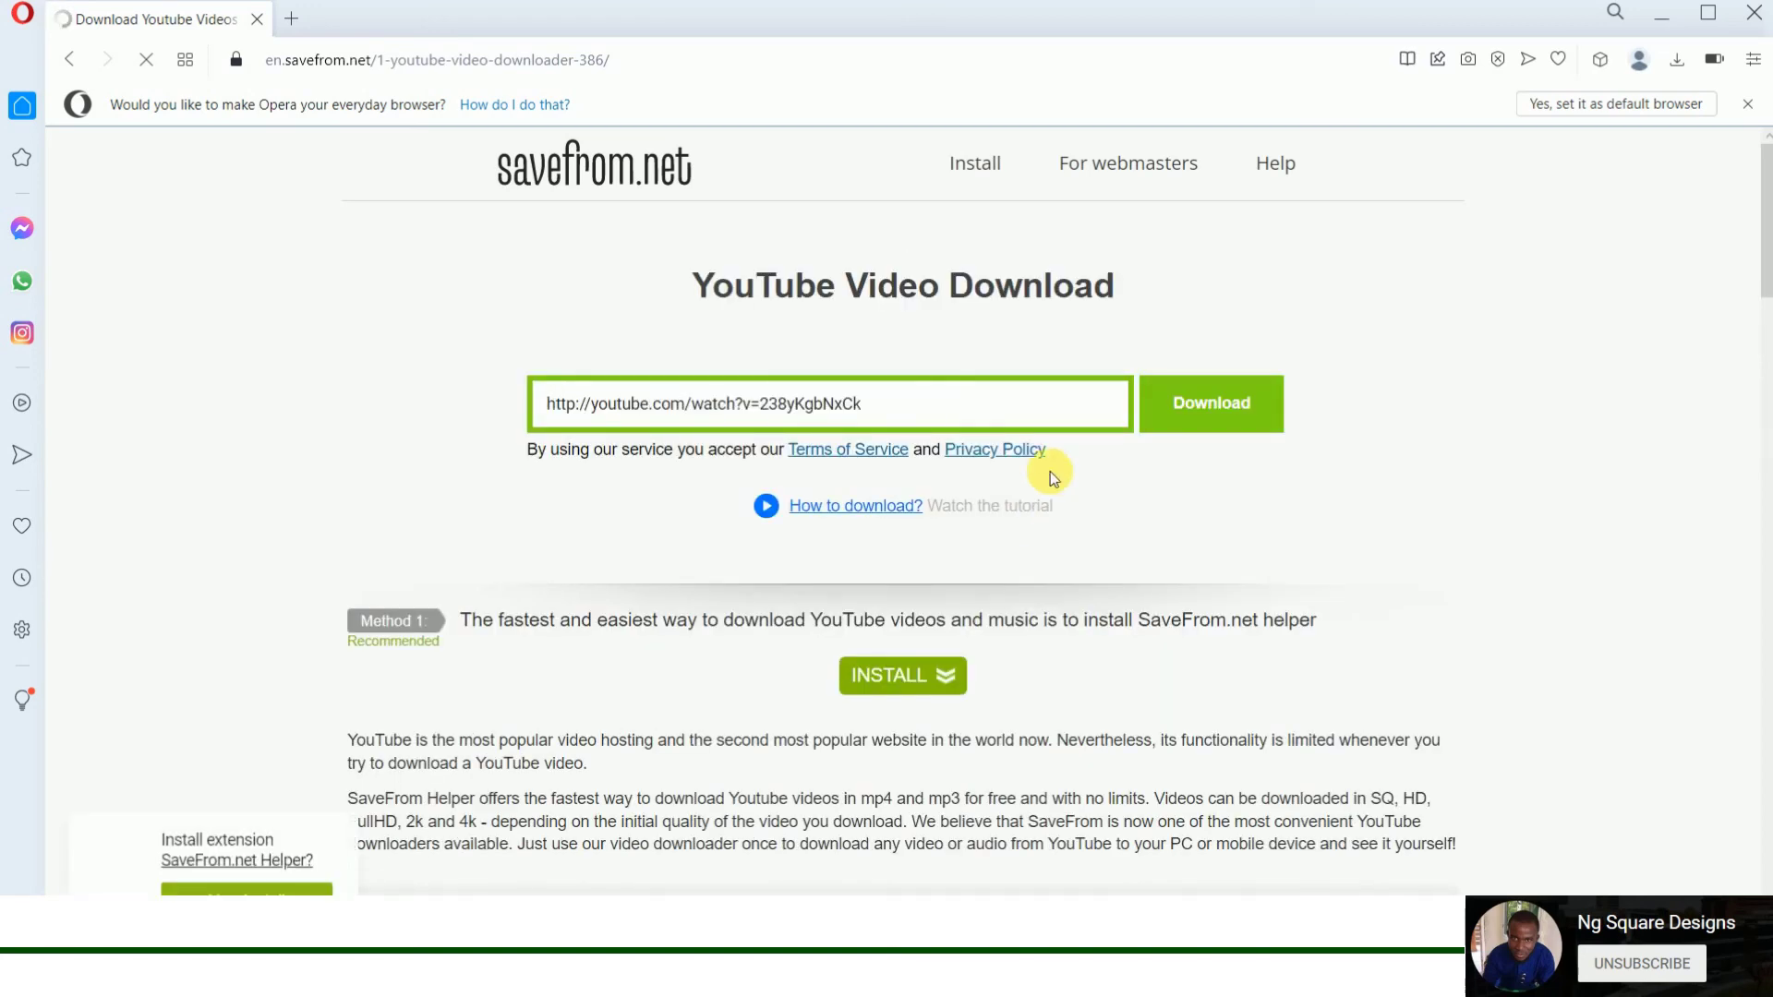
pyautogui.click(1254, 423)
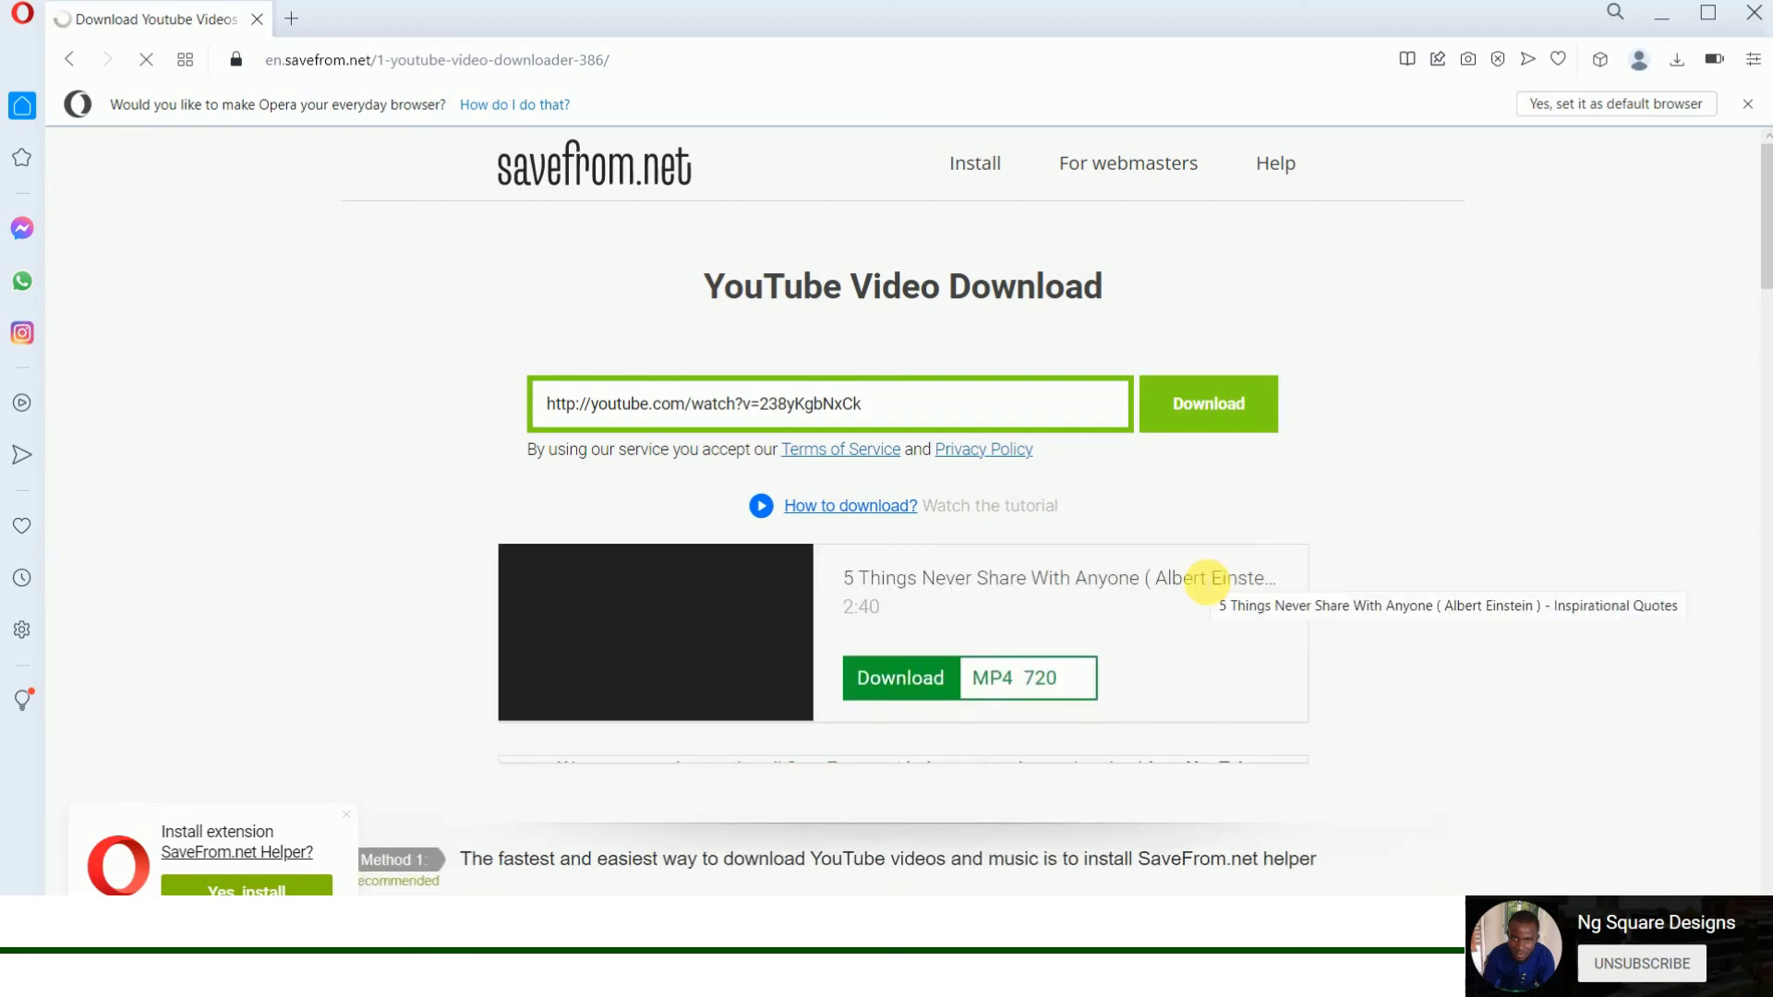
pyautogui.click(1088, 685)
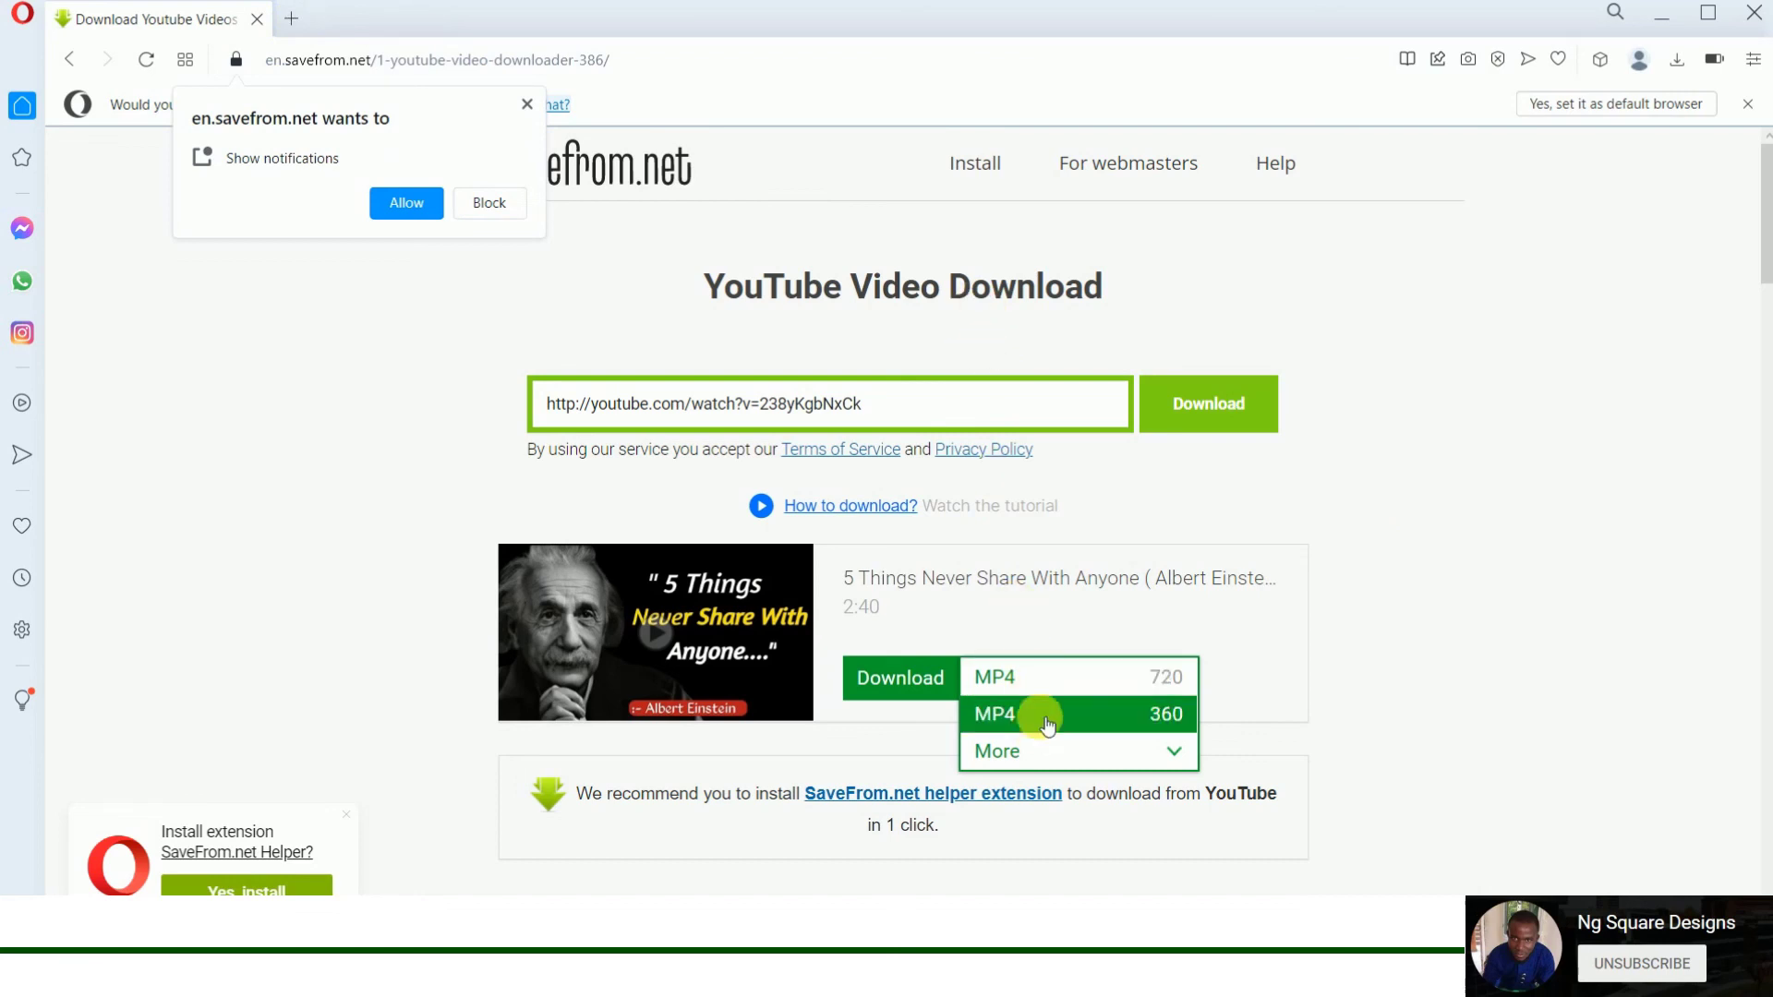
pyautogui.rightClick(1456, 585)
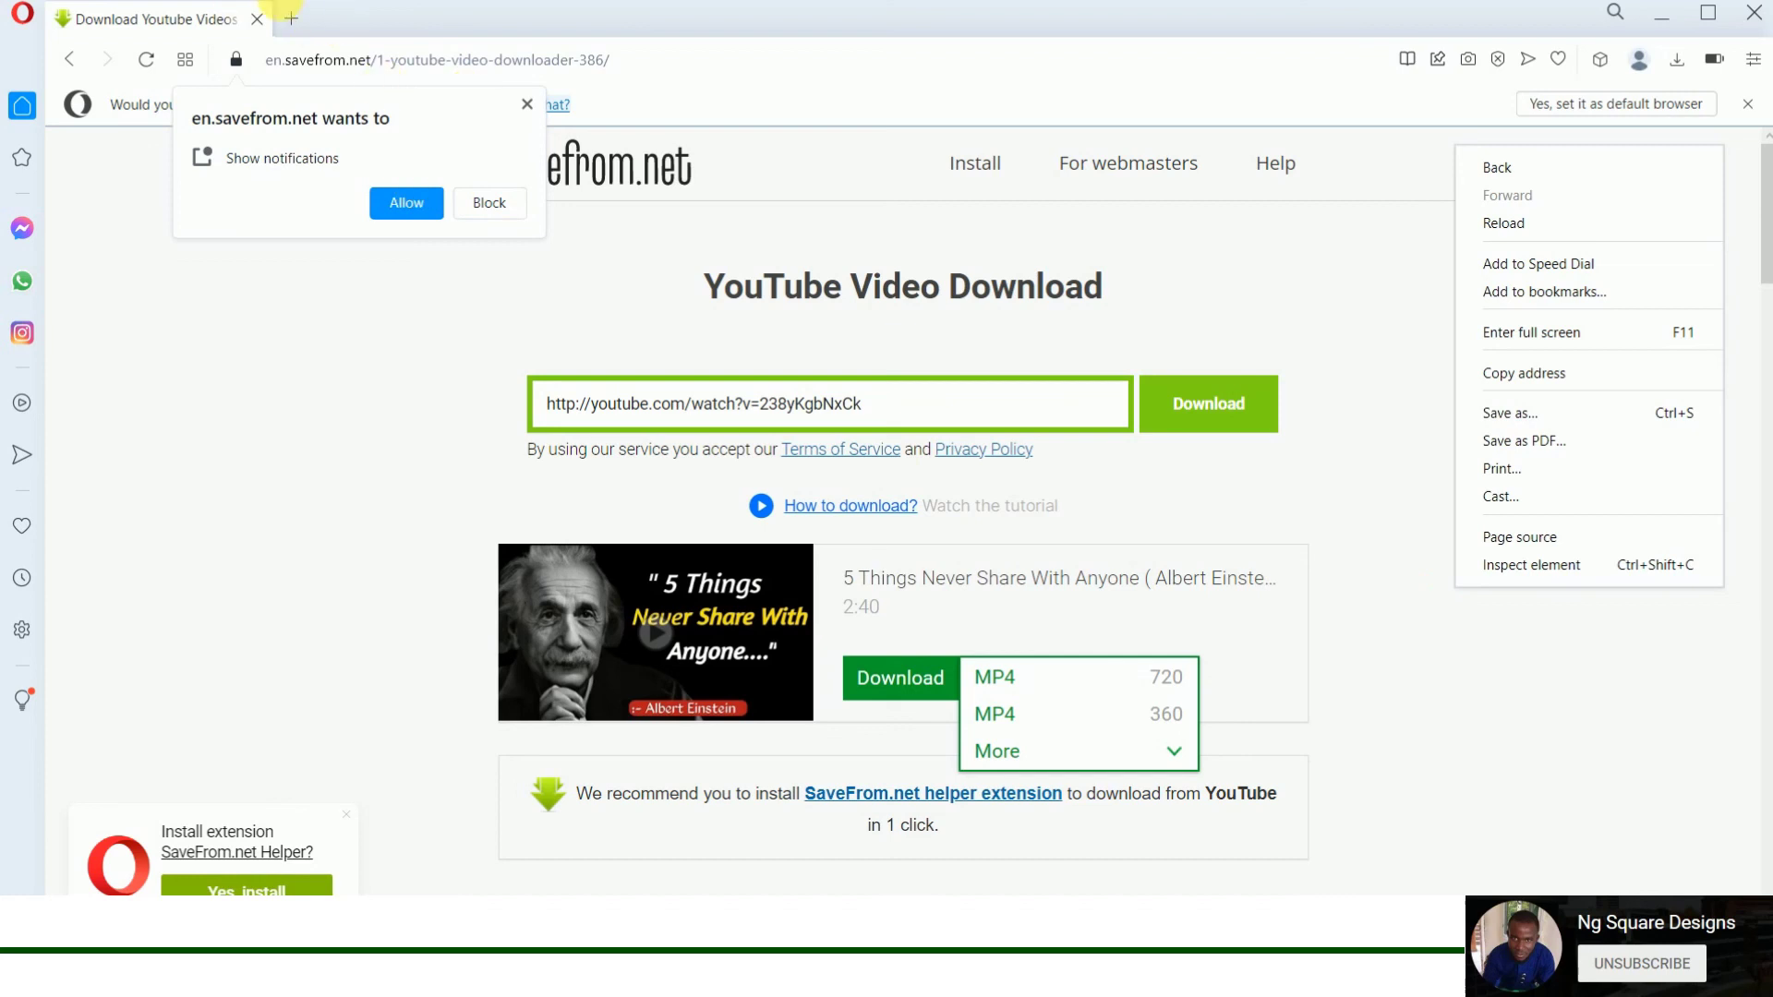
# Step: Try to search the web for "tubemate" in a new tab, and close that tab to return to the SaveFrom.net page
pyautogui.click(292, 20)
pyautogui.click(292, 20)
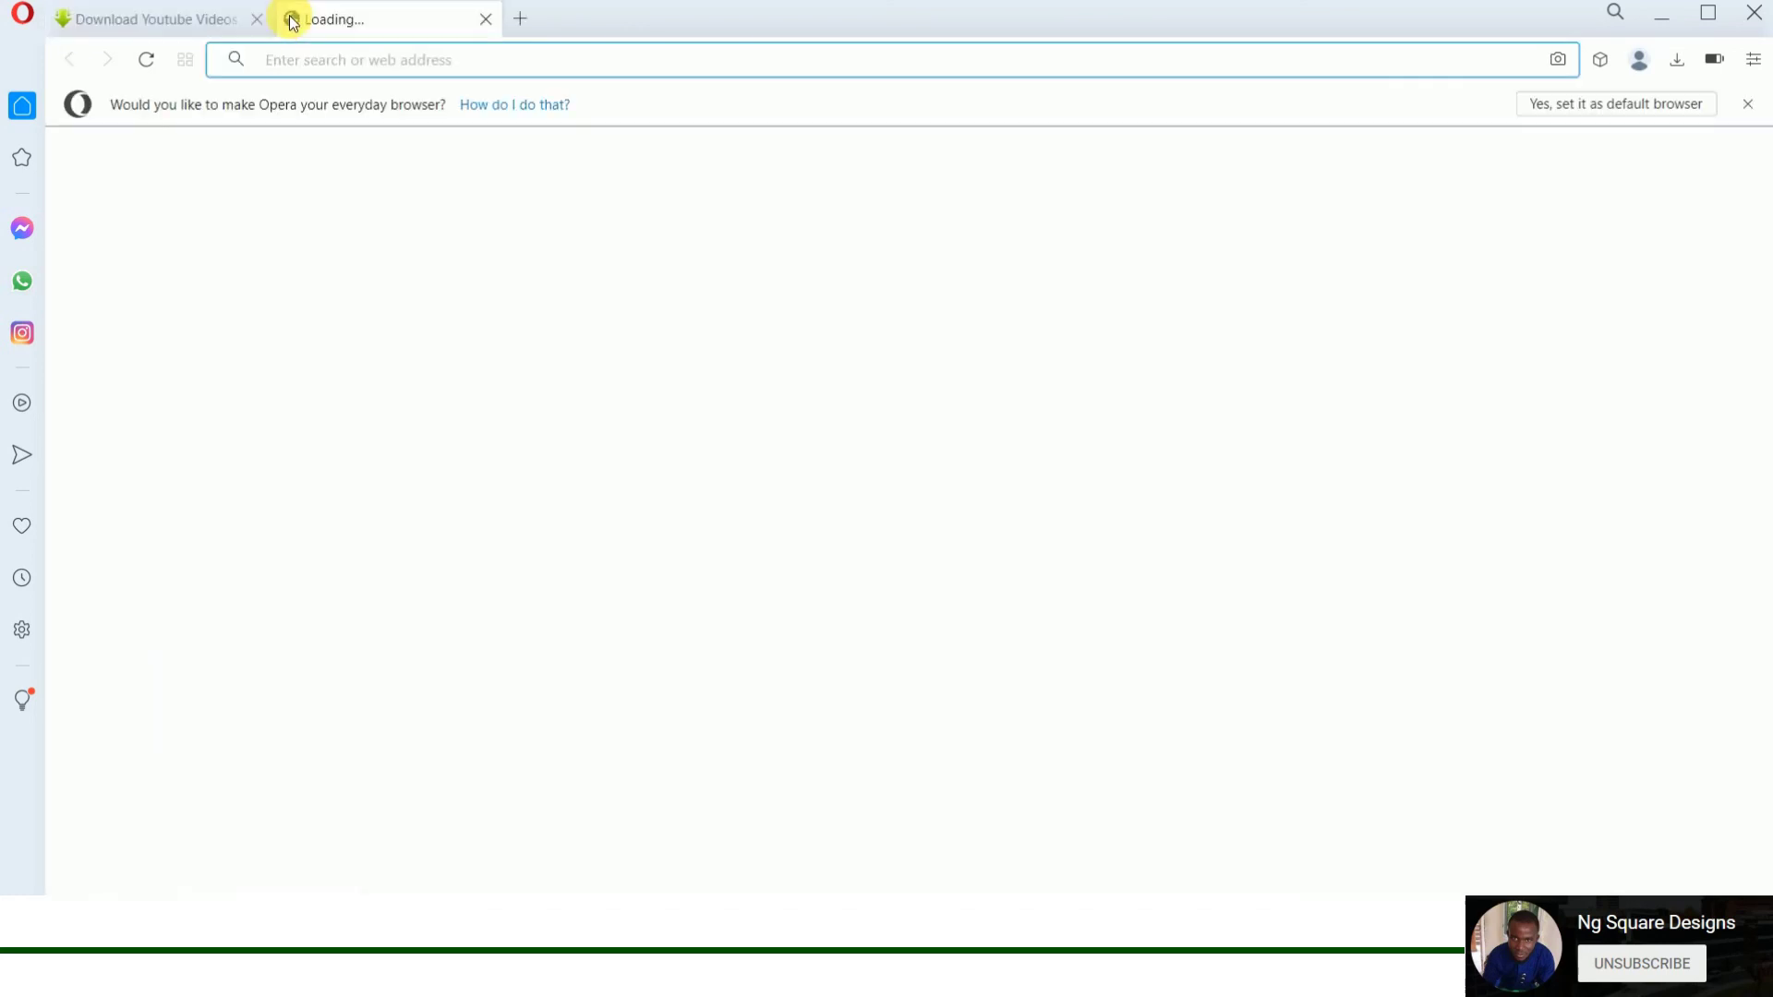
pyautogui.click(613, 61)
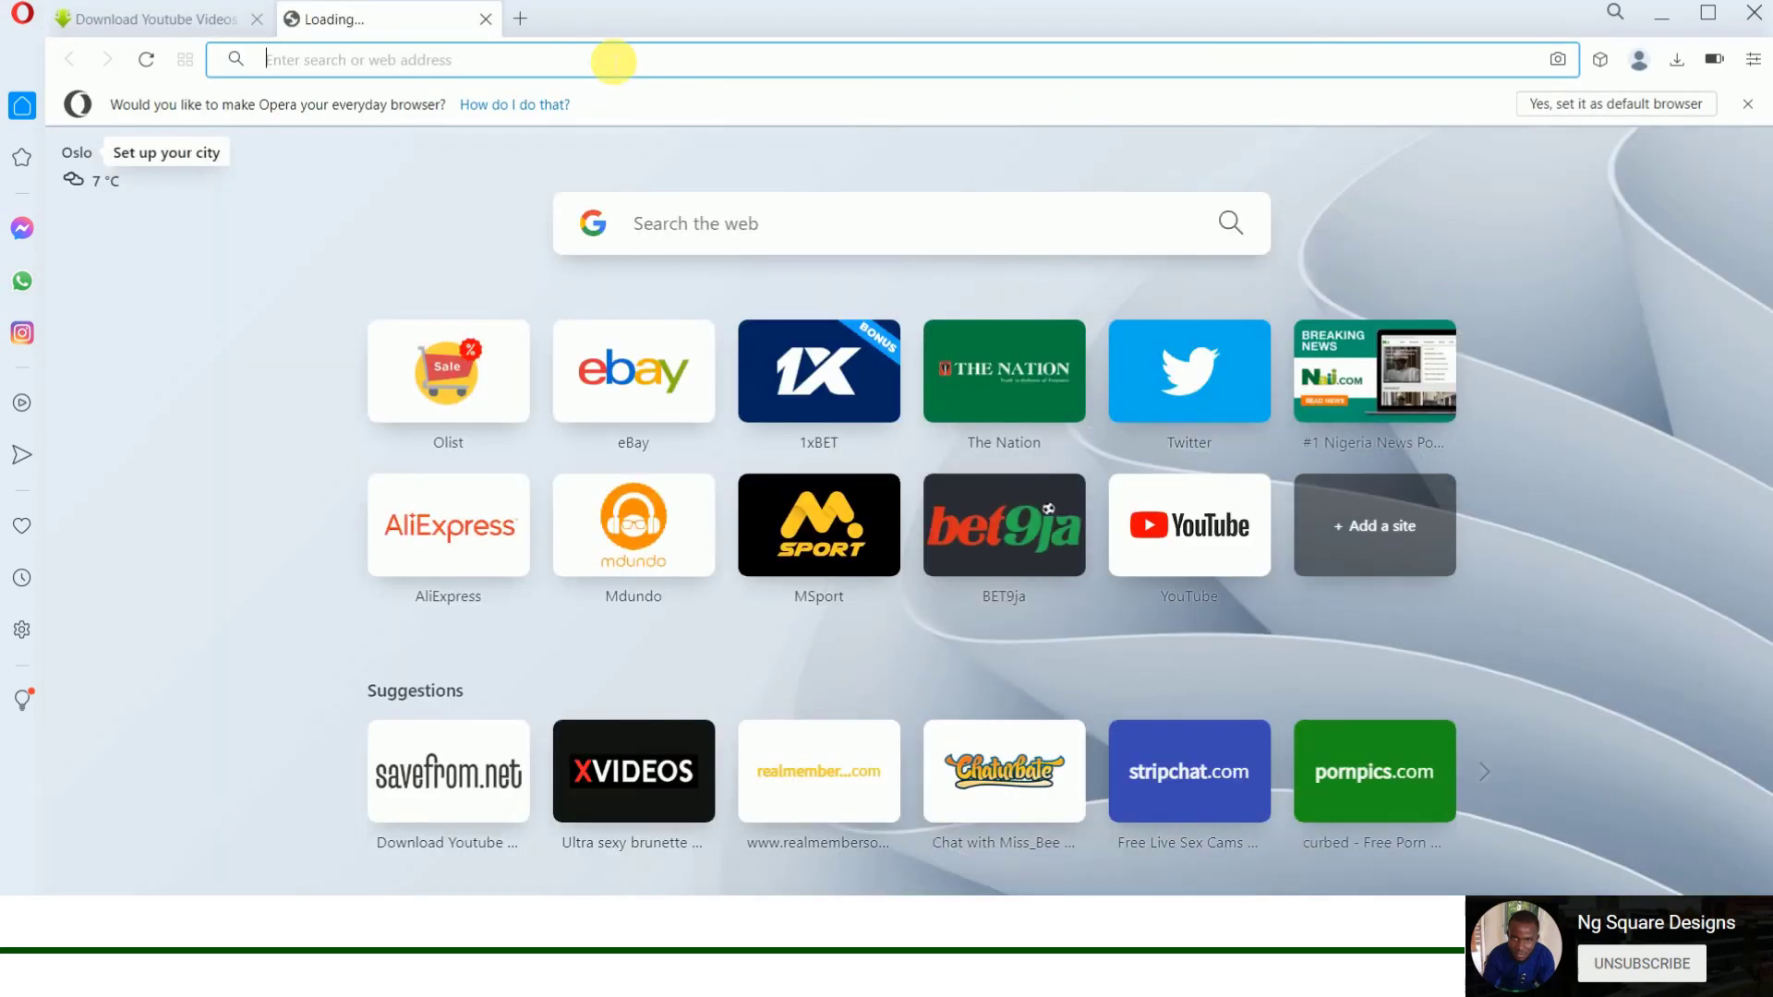
pyautogui.write('tube')
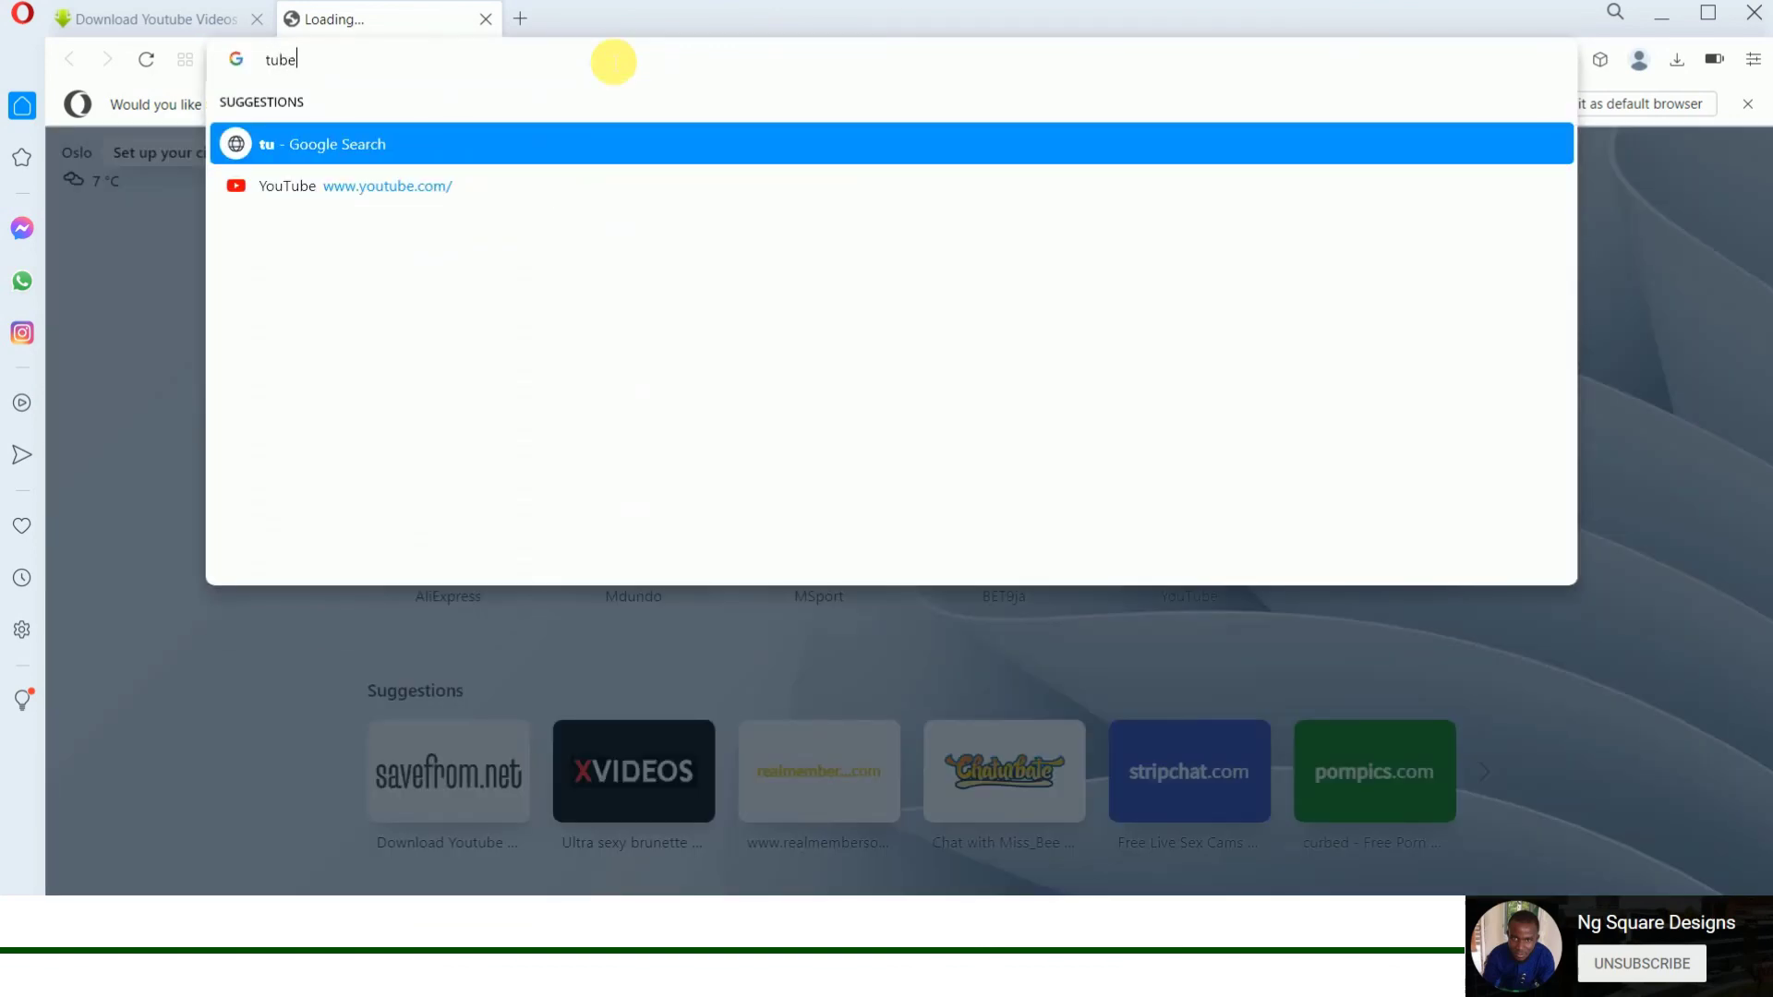
pyautogui.write('mate')
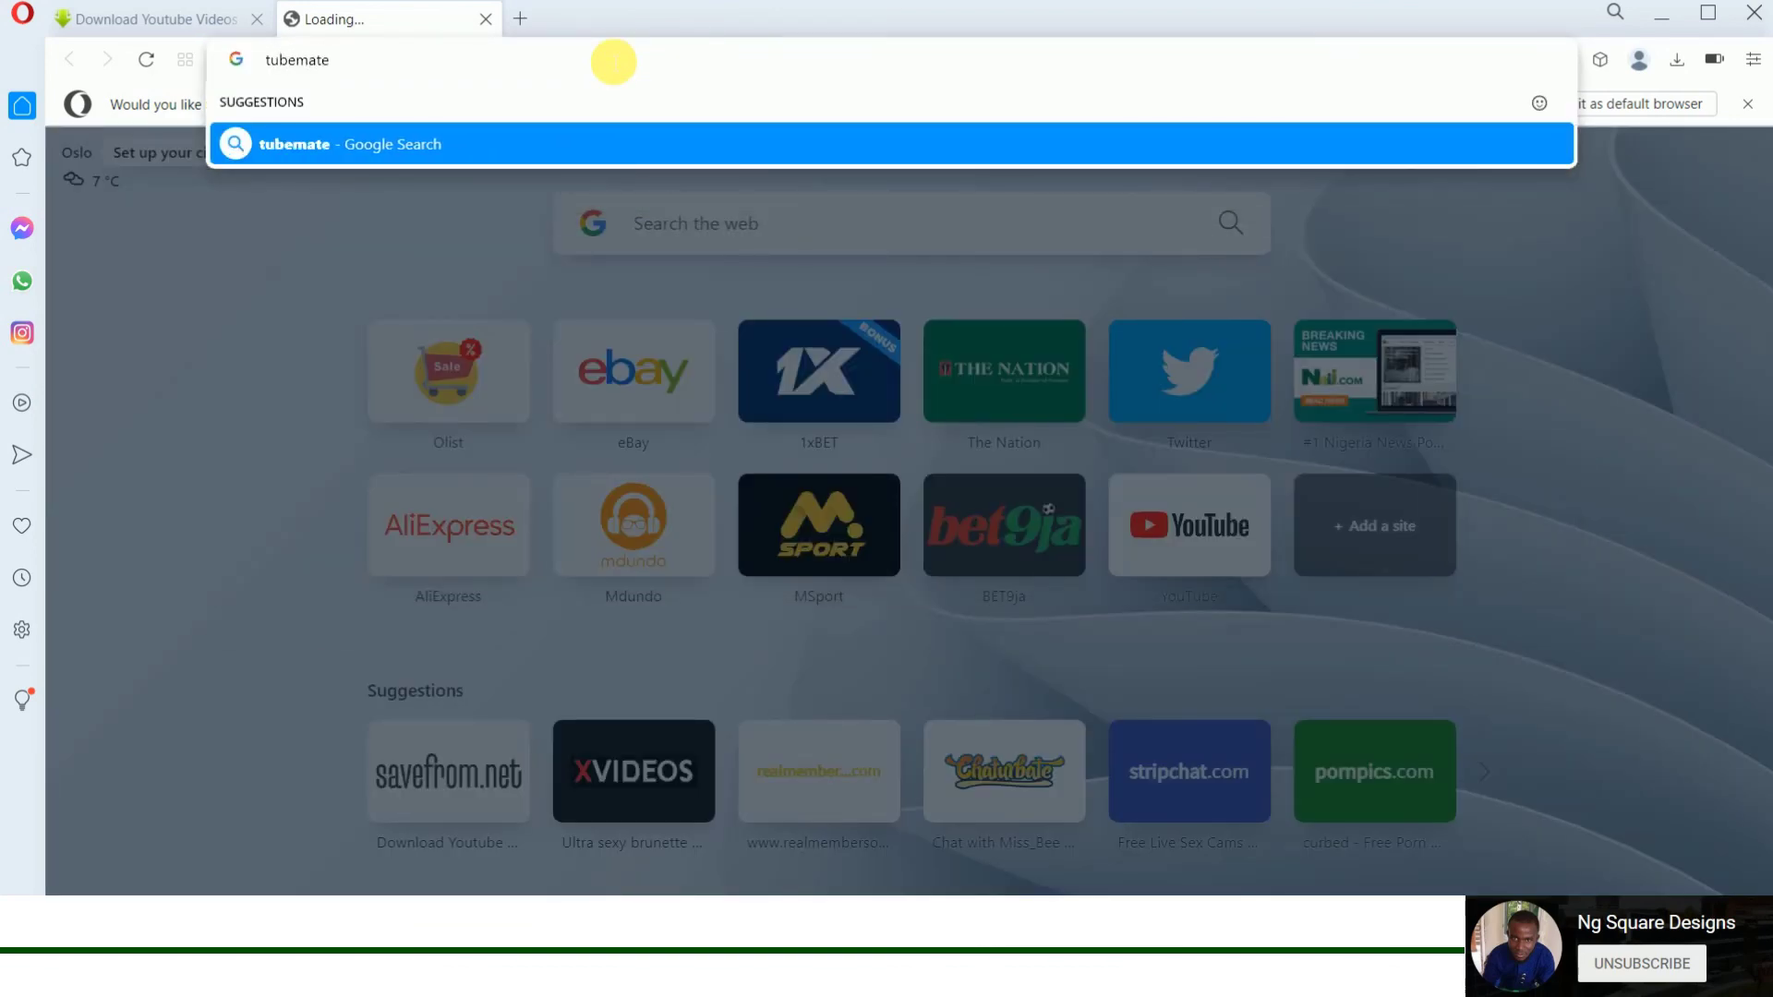
pyautogui.press('Return')
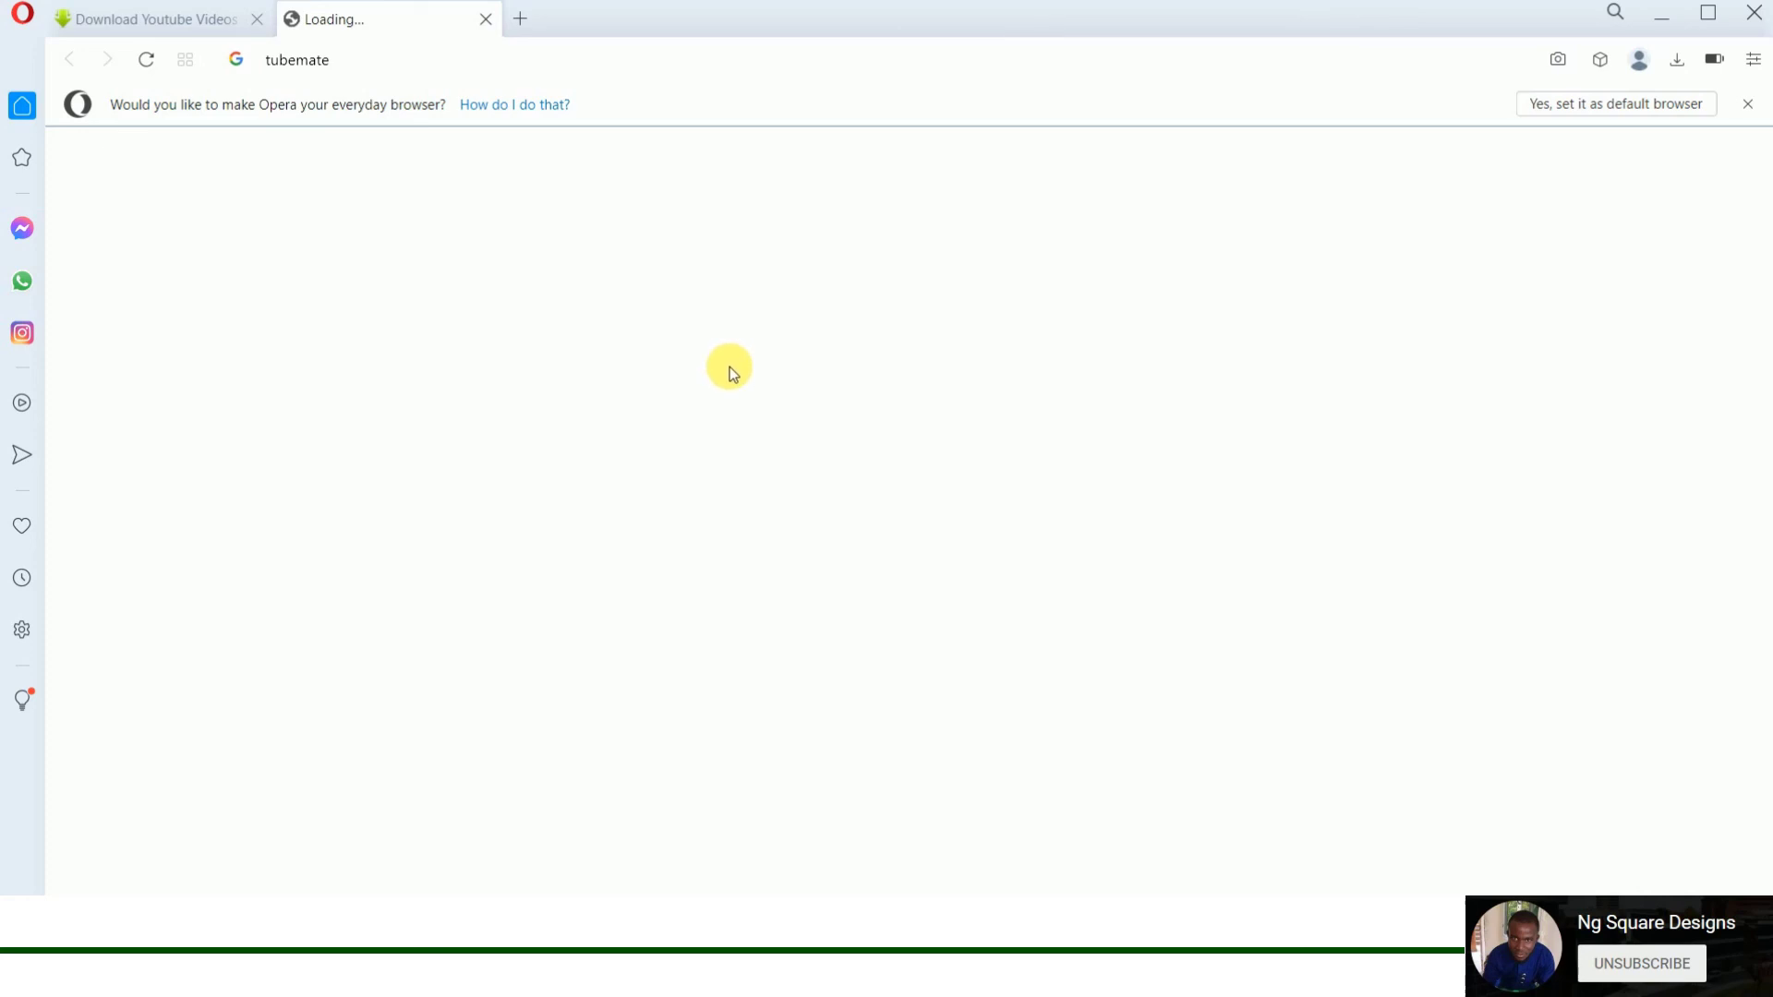
pyautogui.press('Escape')
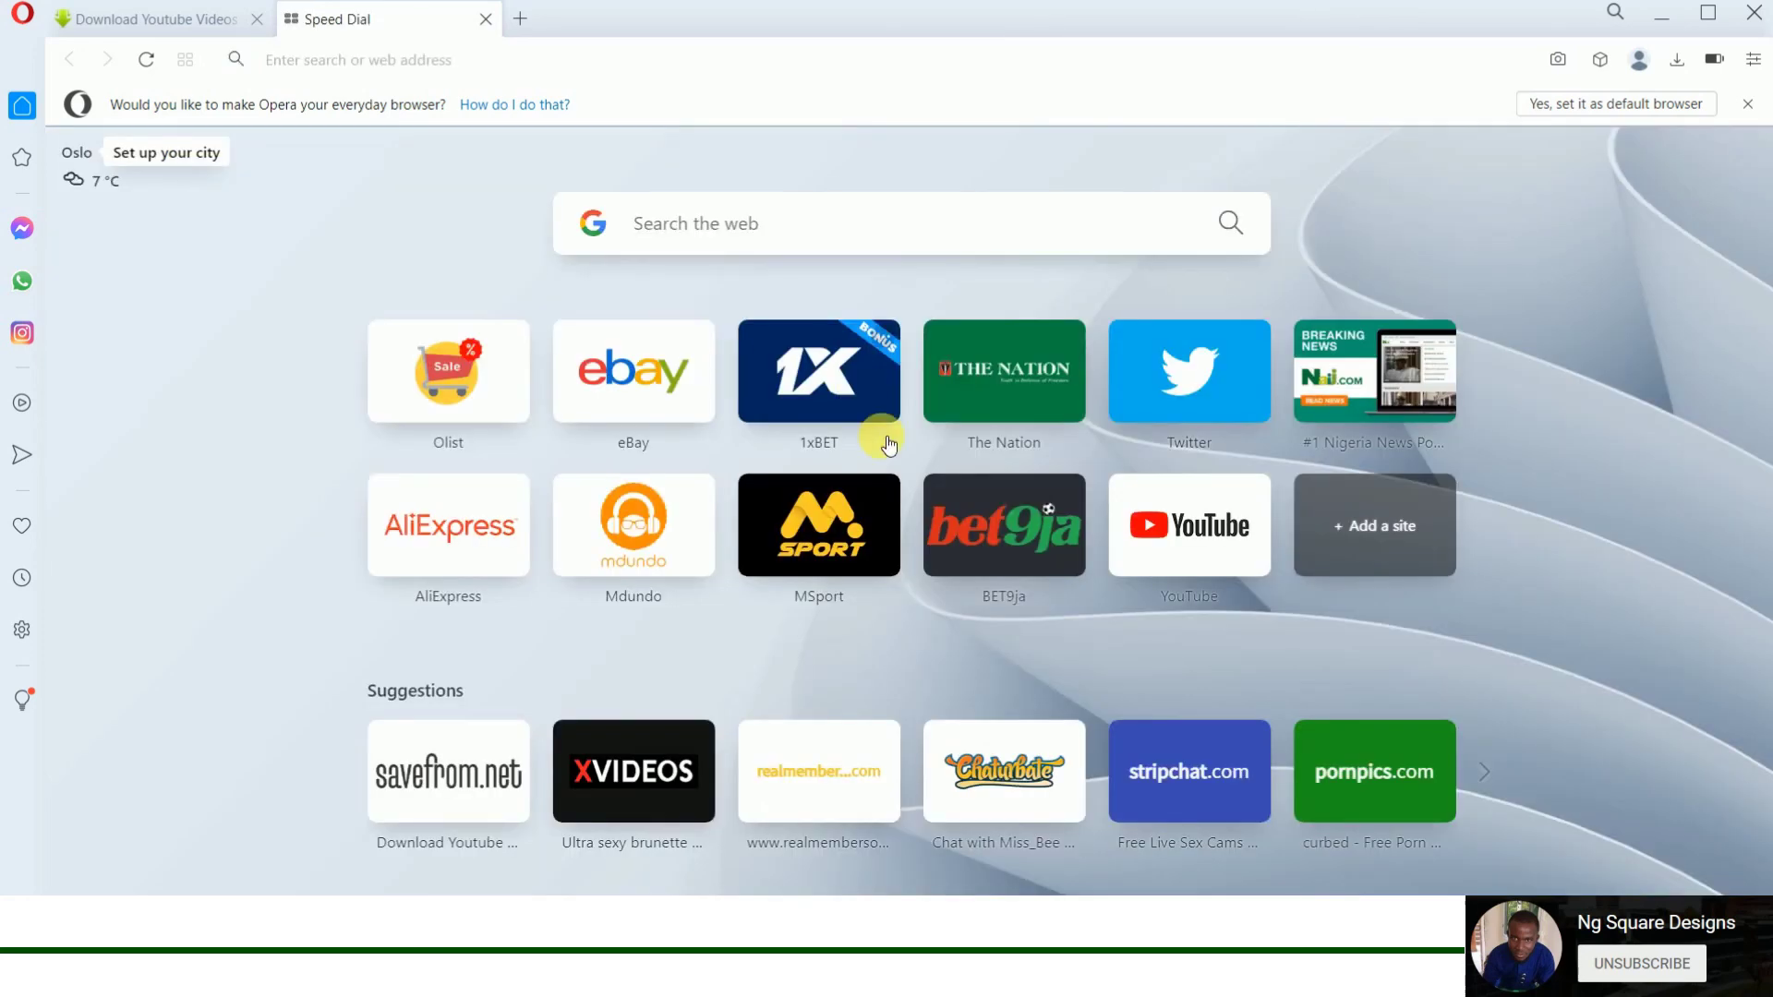
pyautogui.click(491, 22)
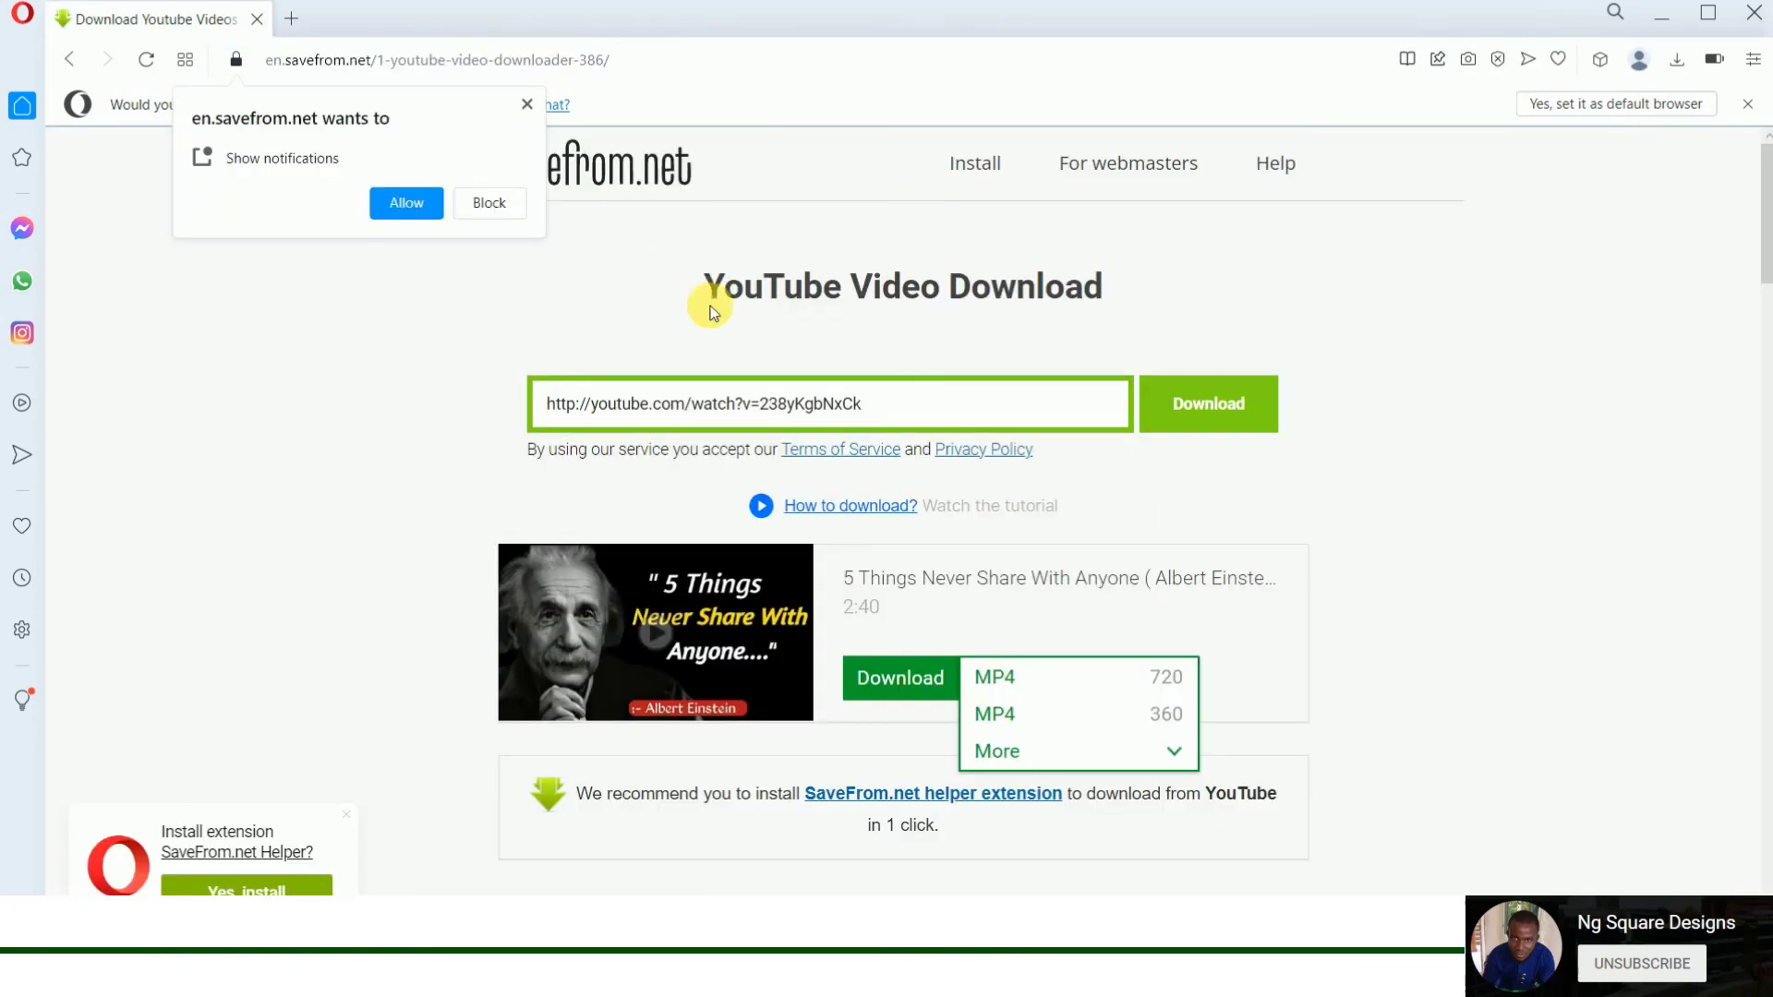